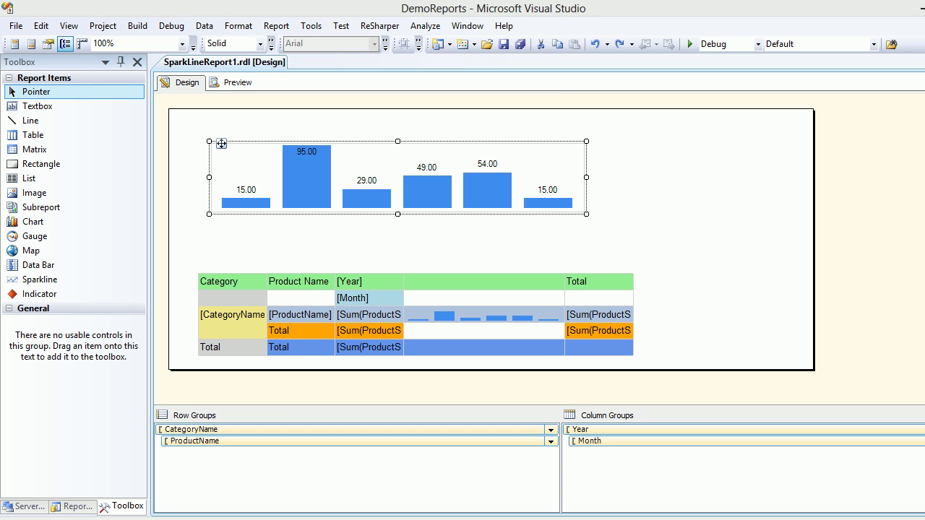
- Preview the report, return to its design and delete the standalone sparkline above the matrix
left_click(238, 82)
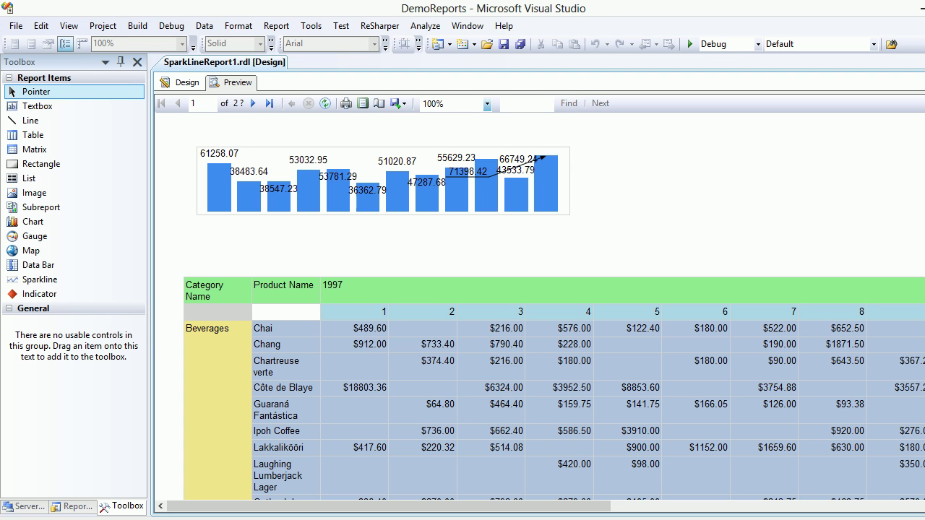
left_click(181, 83)
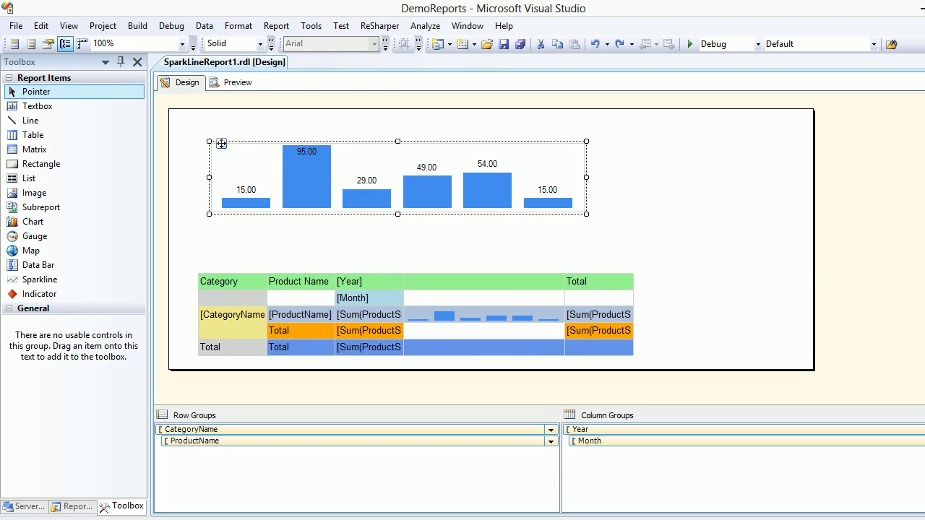
key("Delete")
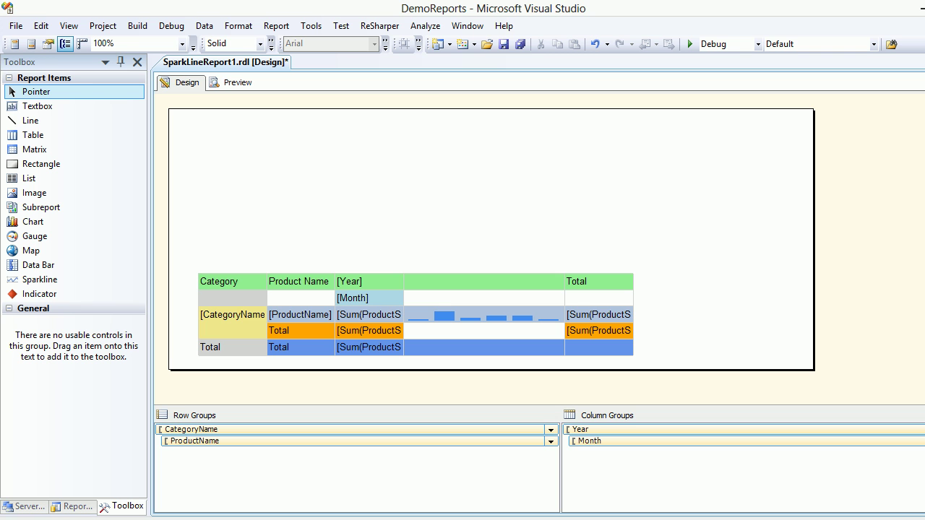
- Preview the report and examine the matrix across to its sparkline and Total columns
left_click(231, 82)
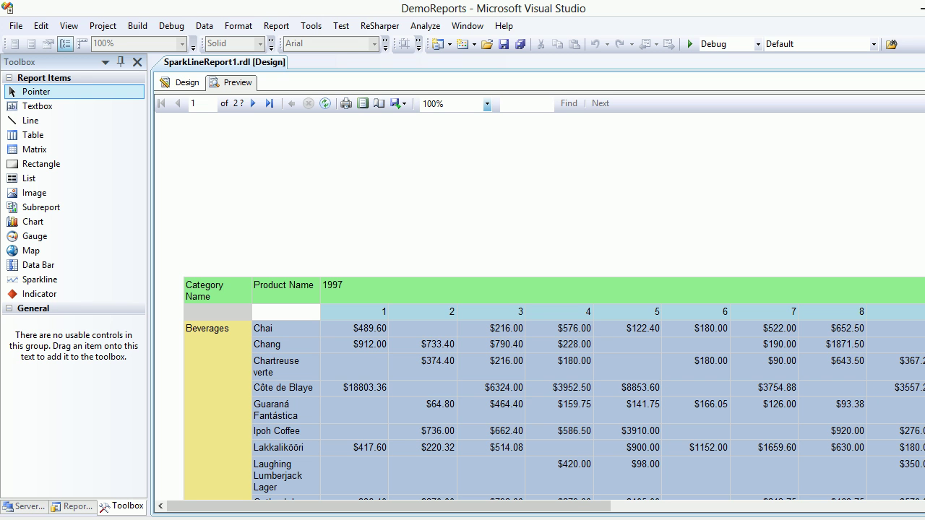
scroll(553, 306, "down", 3)
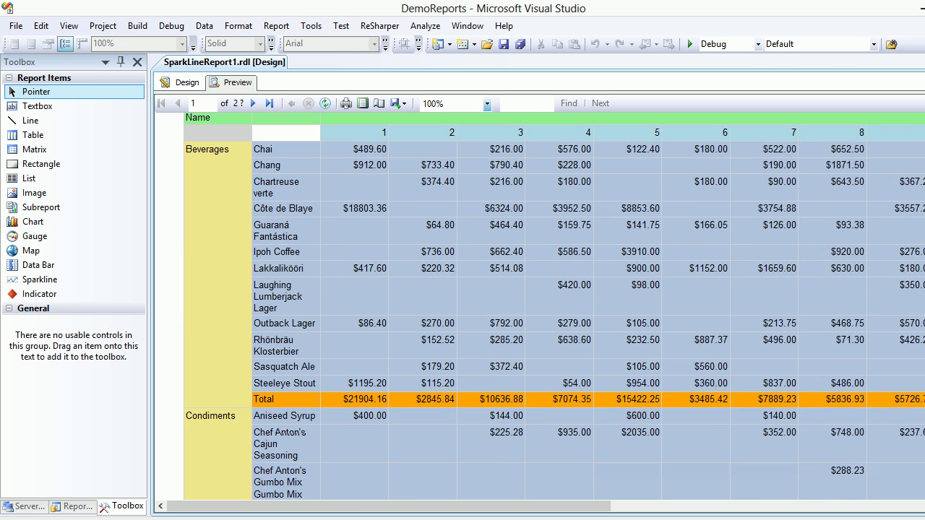
scroll(554, 307, "up", 1)
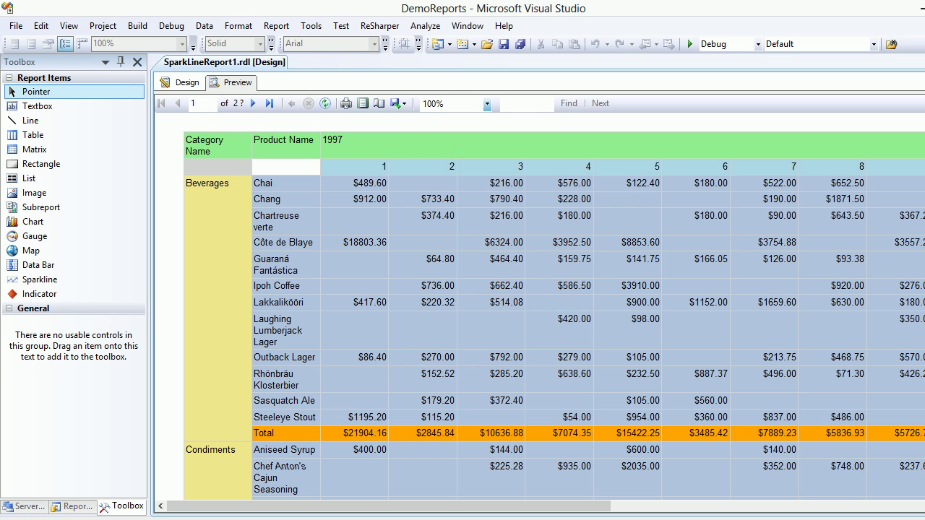
left_click_drag(389, 506, 692, 506)
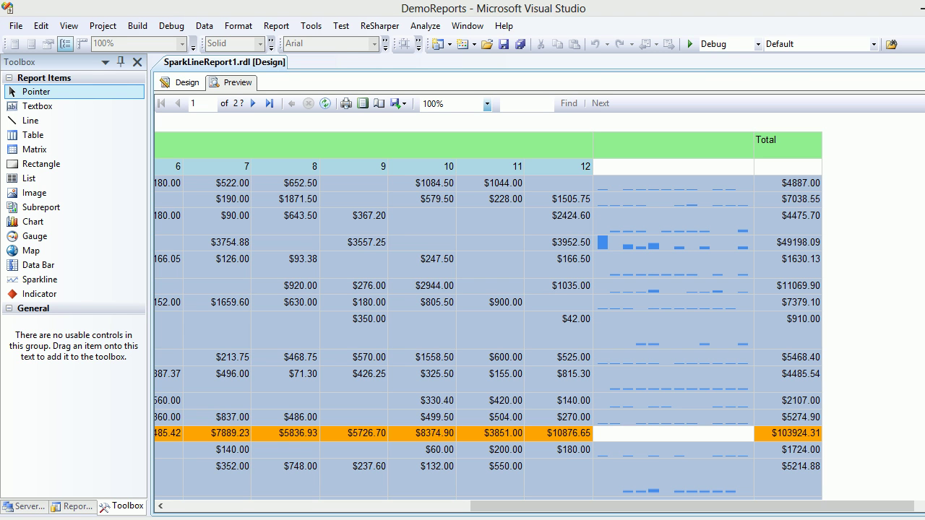
- Switch to Notepad, highlight the whole SQL query from SELECT to GROUP BY for review, and return to Visual Studio
key("alt+Tab")
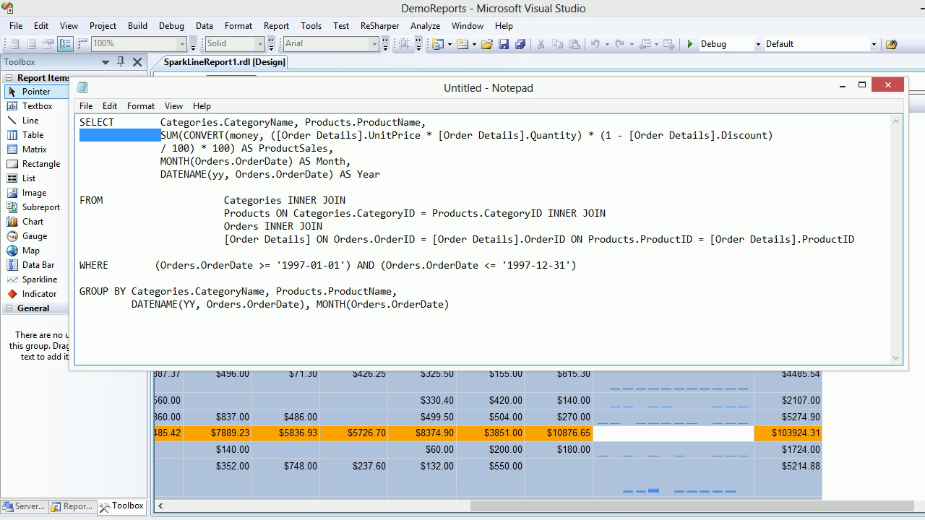
left_click(305, 123)
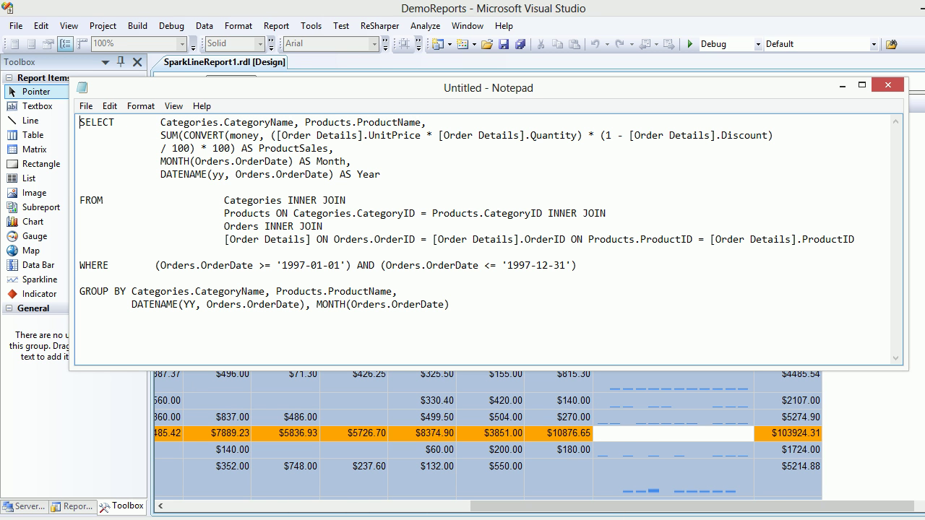
key("Home")
key("shift+Down")
key("shift+Down")
key("shift+Down")
key("shift+Down")
key("shift+Down")
key("shift+Down")
key("shift+Down")
key("shift+Down")
key("shift+Down")
key("shift+Down")
key("shift+Down")
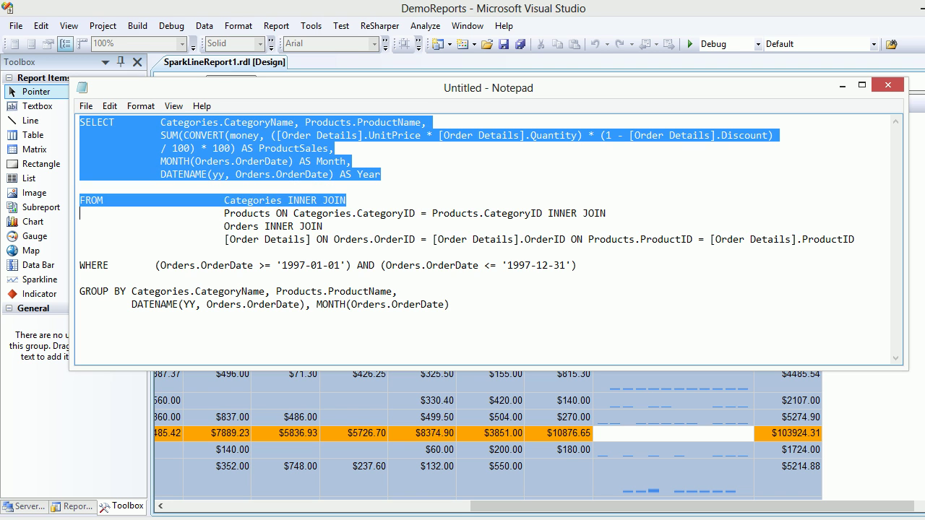
key("shift+Down")
key("shift+Down")
key("shift+Down")
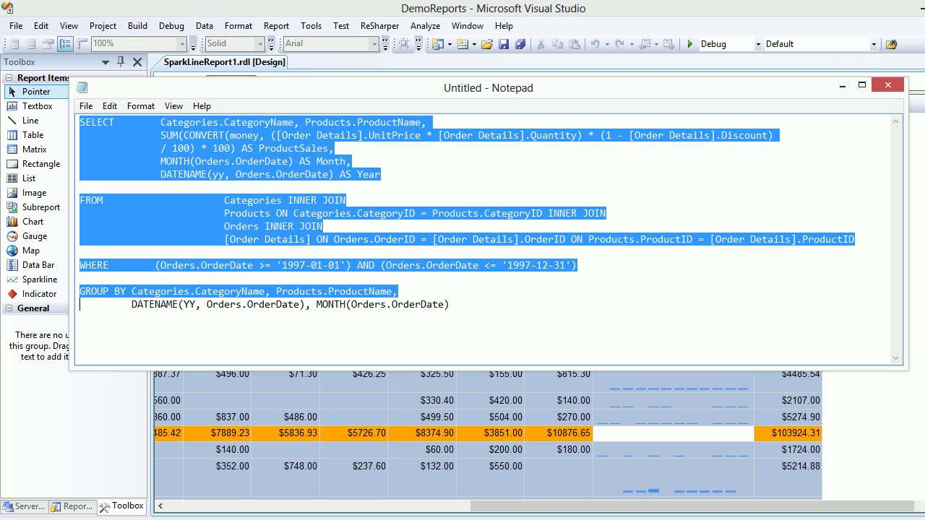
key("shift+End")
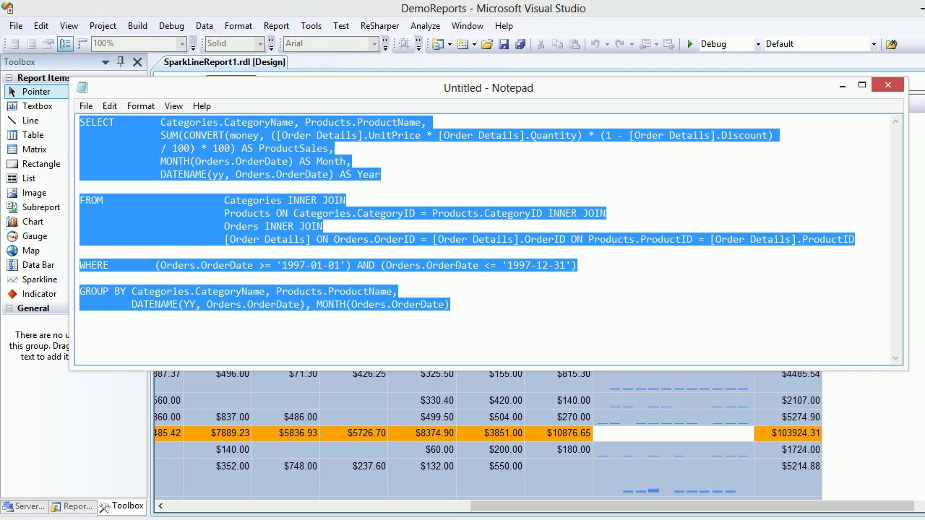
key("alt+Tab")
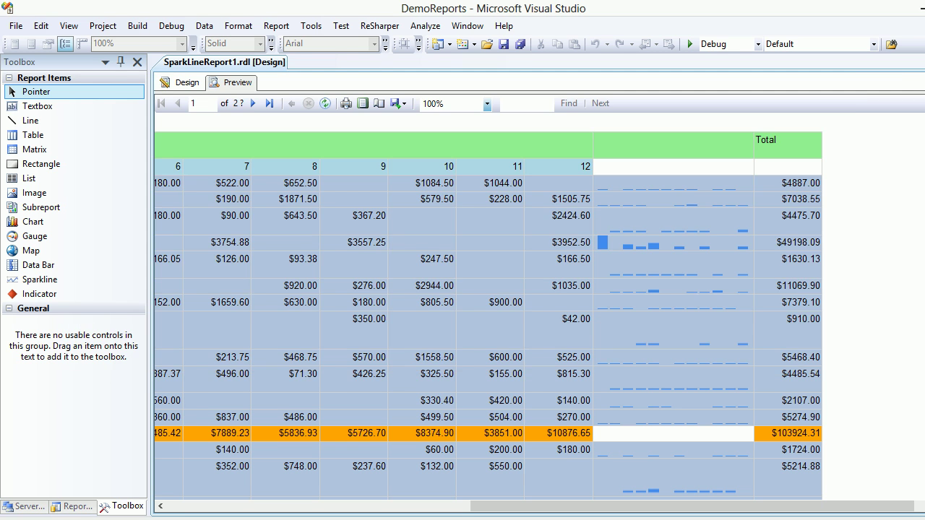
- Add a blank matrix above the existing one in the report design and display the DataSet1 fields
left_click(182, 83)
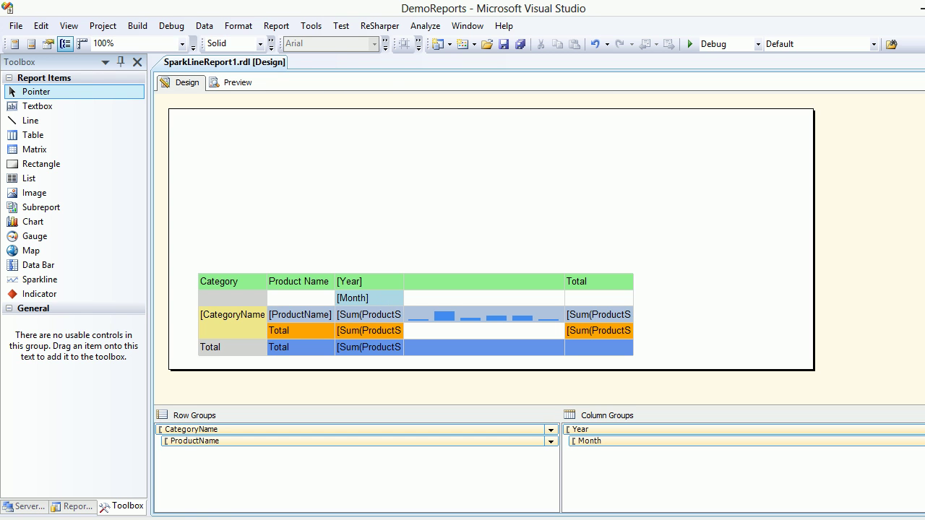
left_click(35, 150)
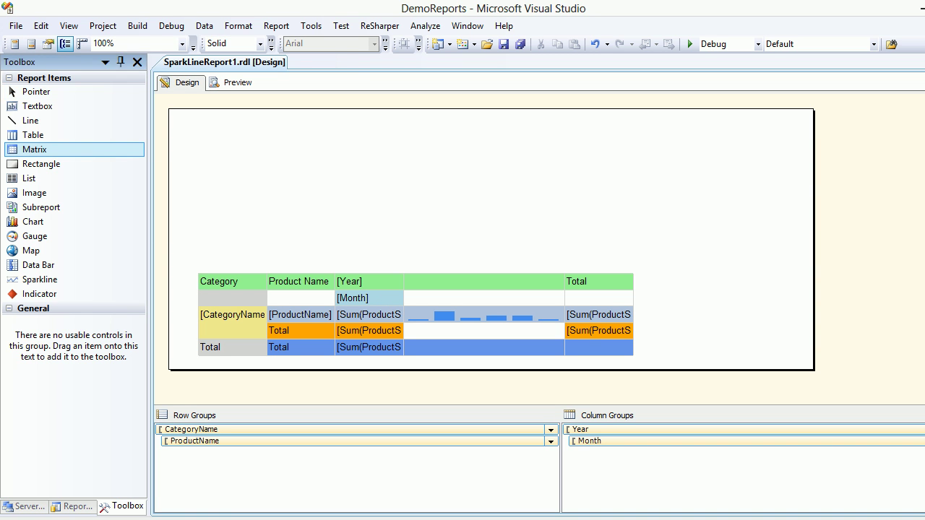
left_click(191, 135)
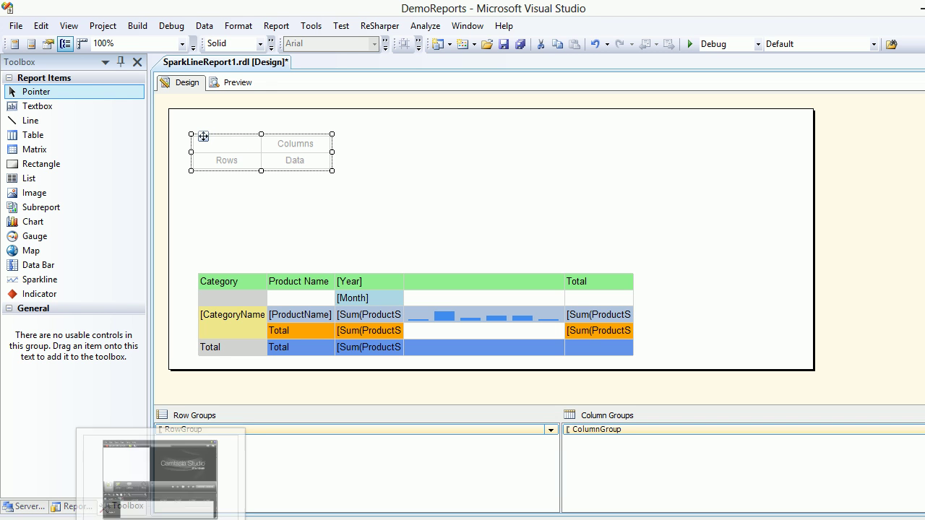
left_click(77, 506)
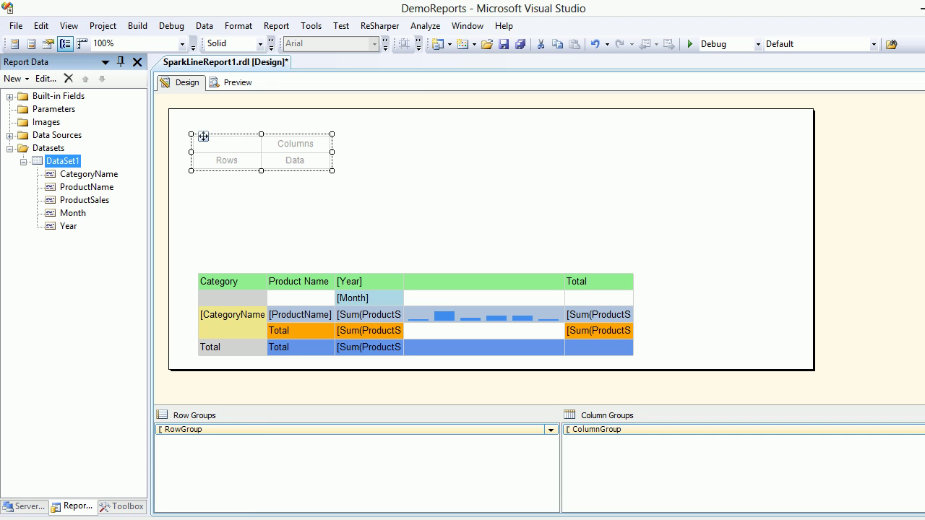
left_click(226, 160)
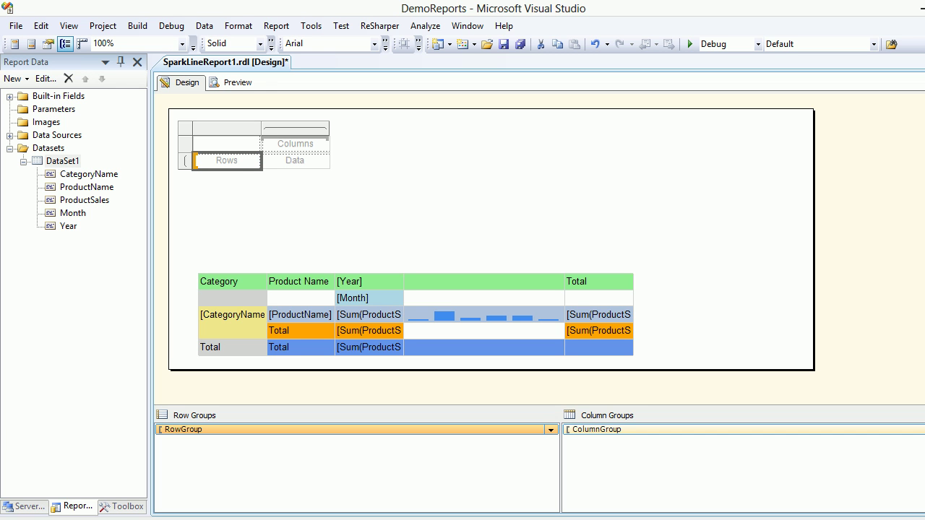
left_click_drag(89, 174, 226, 161)
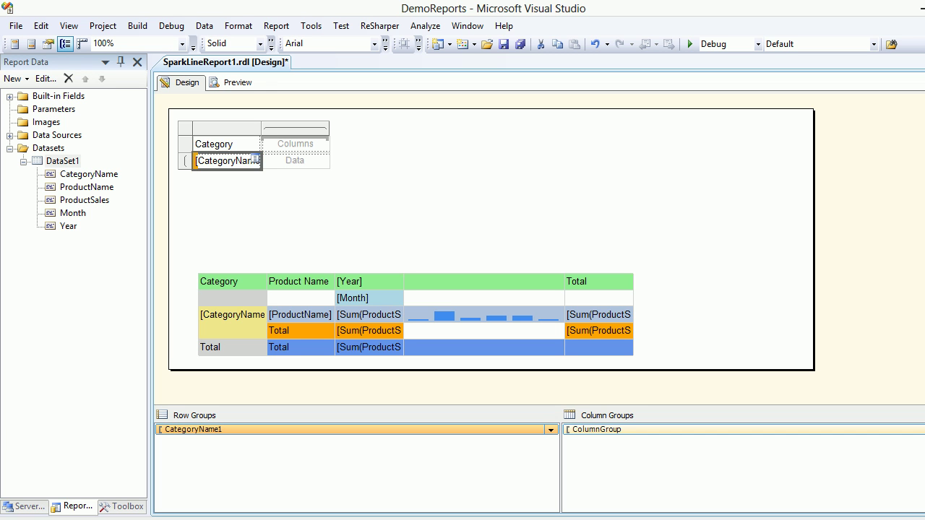
left_click(87, 187)
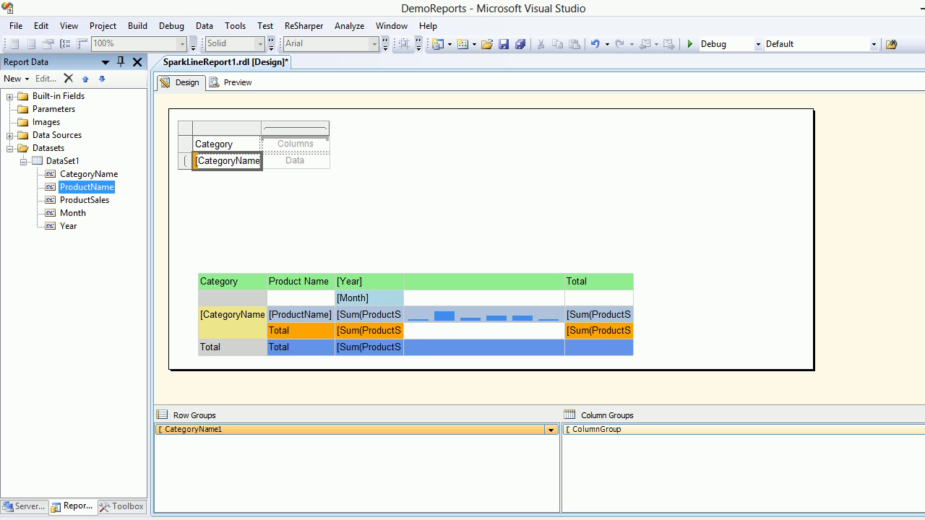
left_click_drag(87, 187, 263, 161)
left_click(300, 298)
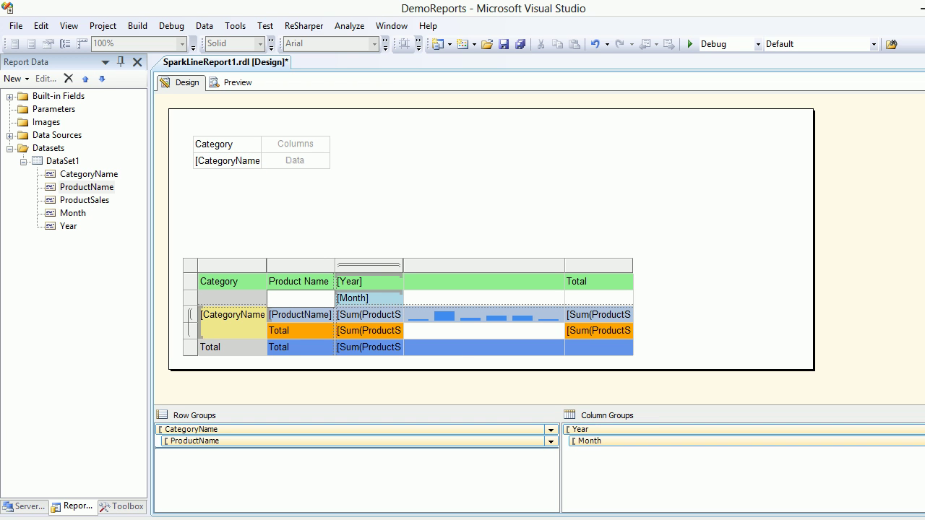
left_click_drag(269, 446, 269, 449)
key("ctrl+z")
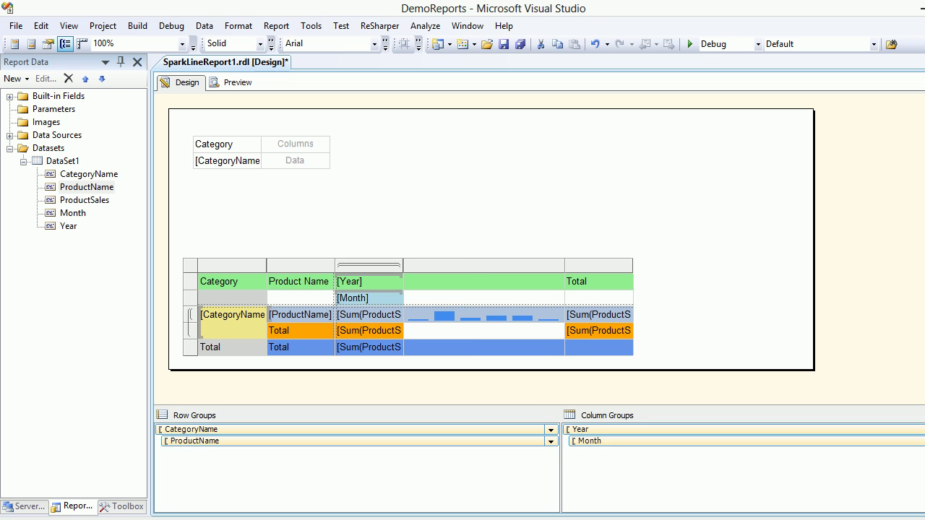
left_click(269, 442)
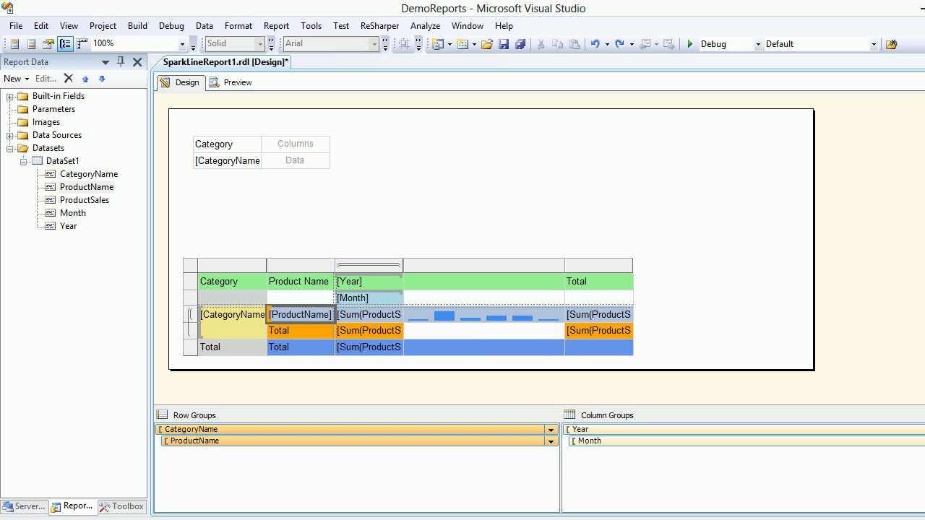
key("ctrl+z")
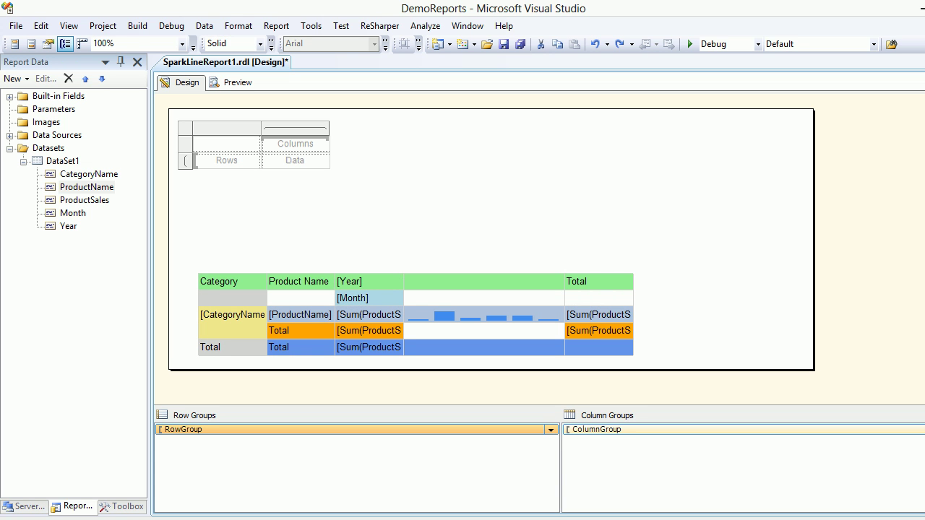
- Assign the CategoryName field to the new matrix's row group
left_click(87, 186)
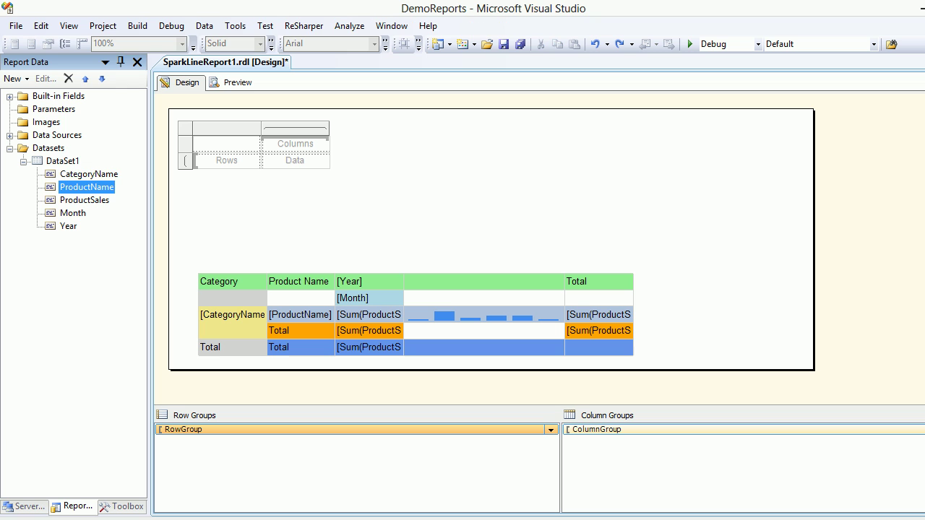
left_click(88, 174)
left_click_drag(88, 173, 226, 160)
- Add ProductName as a child row group beneath the category group of the new matrix
left_click(86, 187)
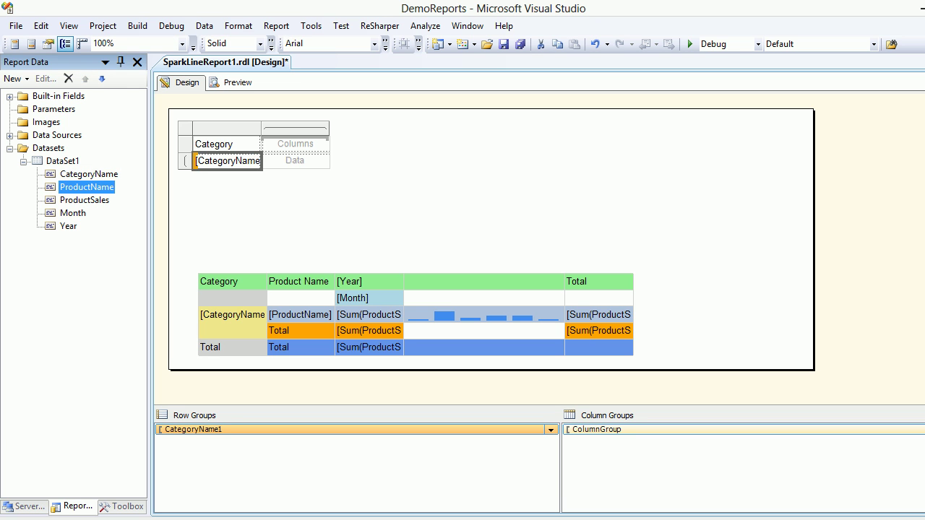
left_click(232, 299)
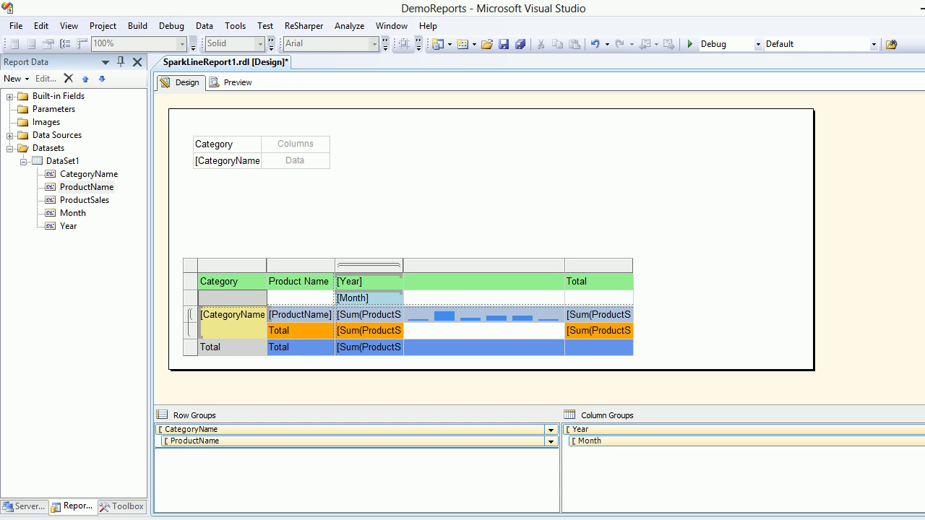
left_click_drag(209, 448, 210, 449)
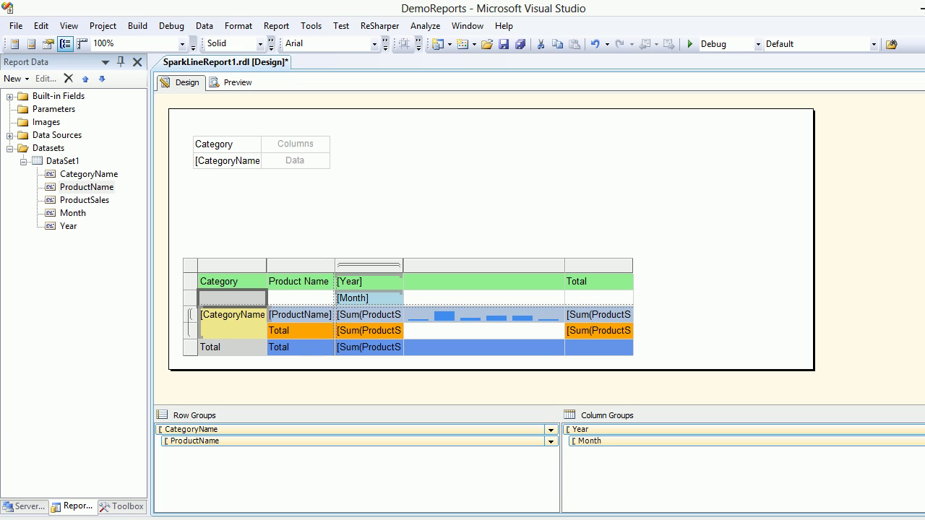
left_click(252, 158)
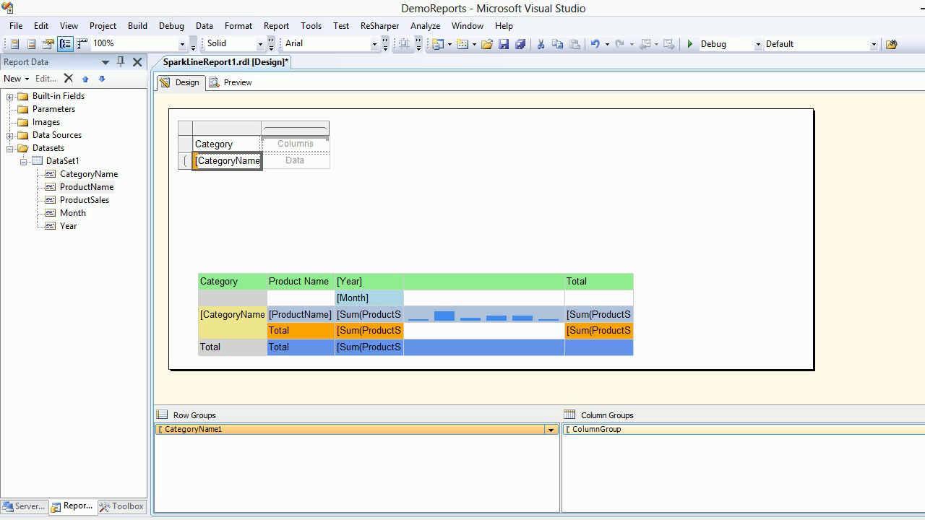
left_click_drag(87, 187, 206, 438)
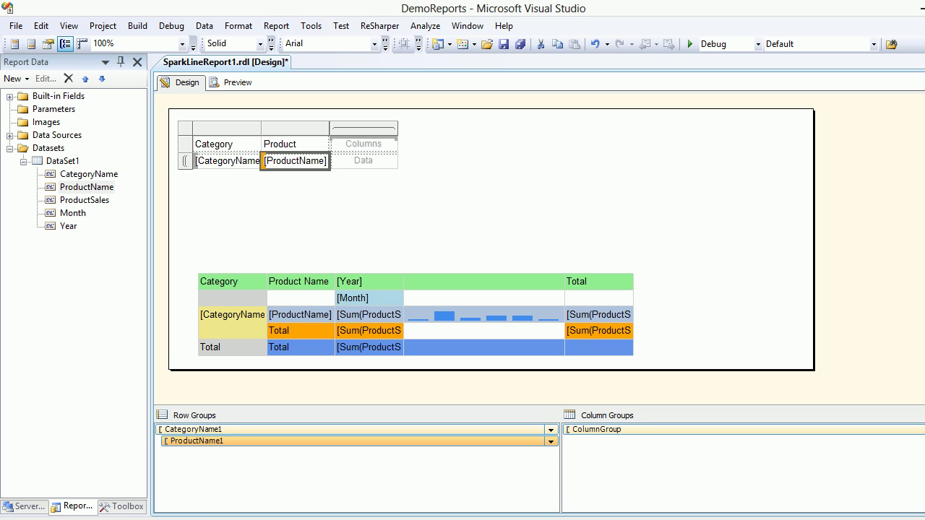
- Preview the report to check the new matrix's category and product rows, and return to the design
mouse_move(391, 143)
left_click(232, 282)
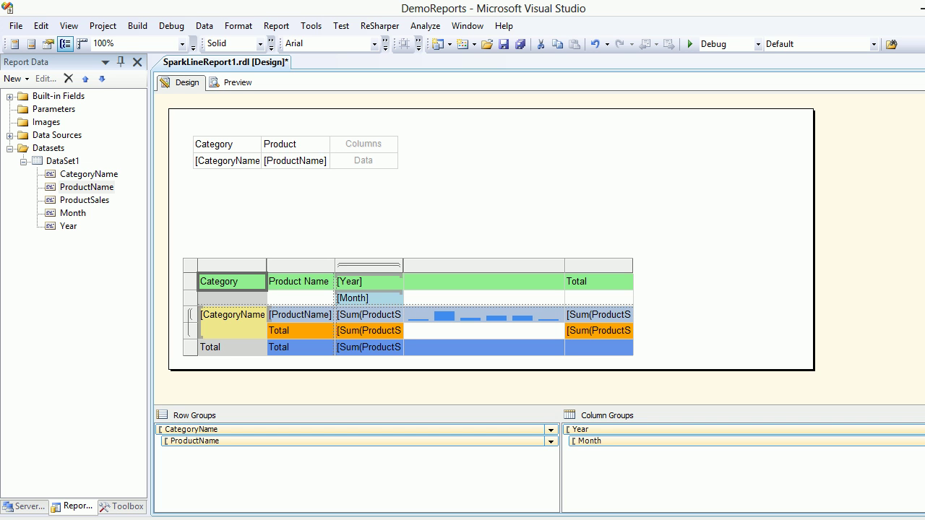
left_click(232, 83)
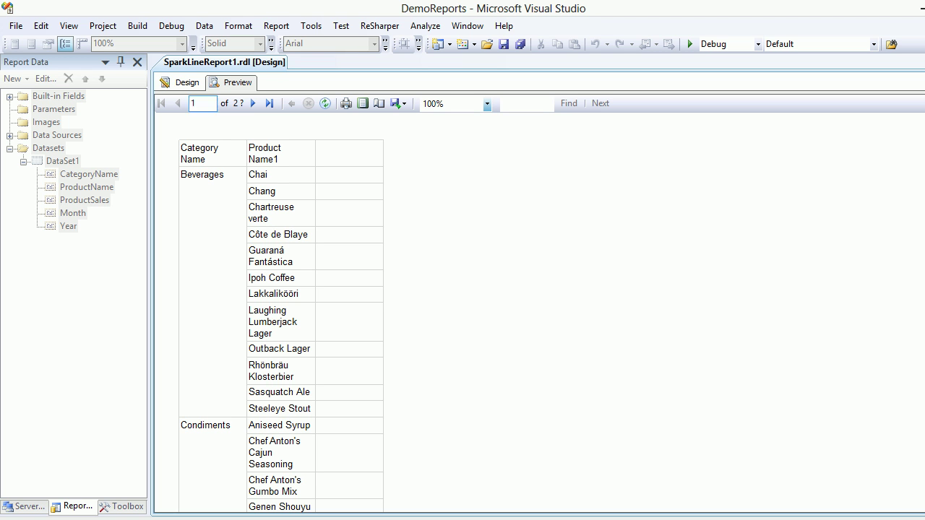
left_click(181, 83)
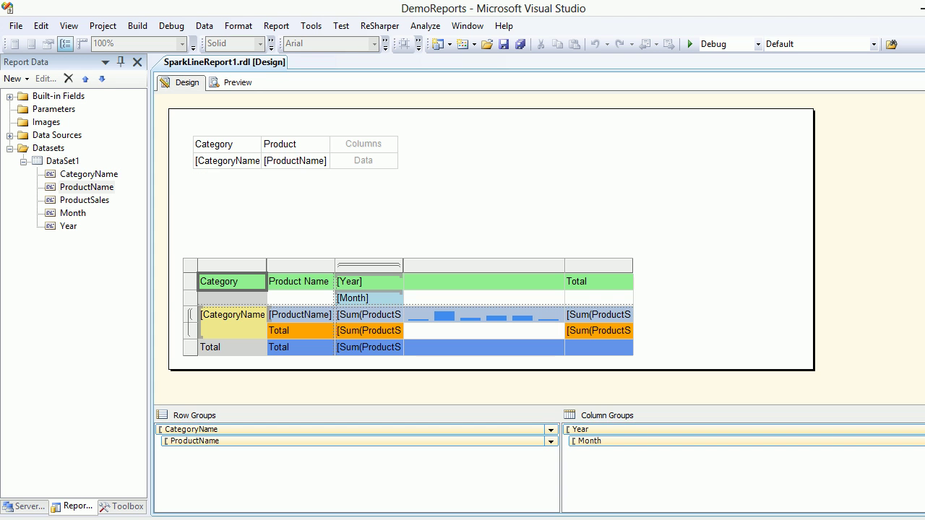
- Assign the Year field to the new matrix's column group
left_click(363, 143)
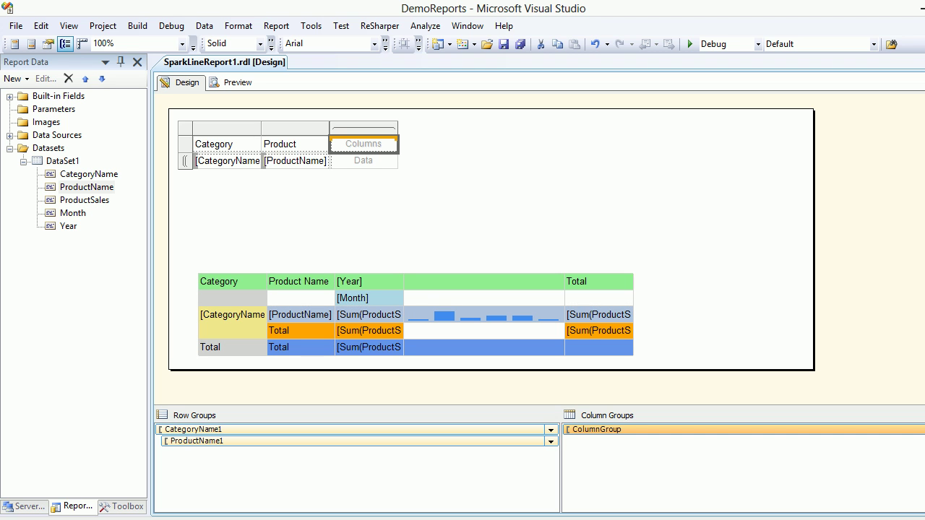
left_click_drag(69, 226, 362, 144)
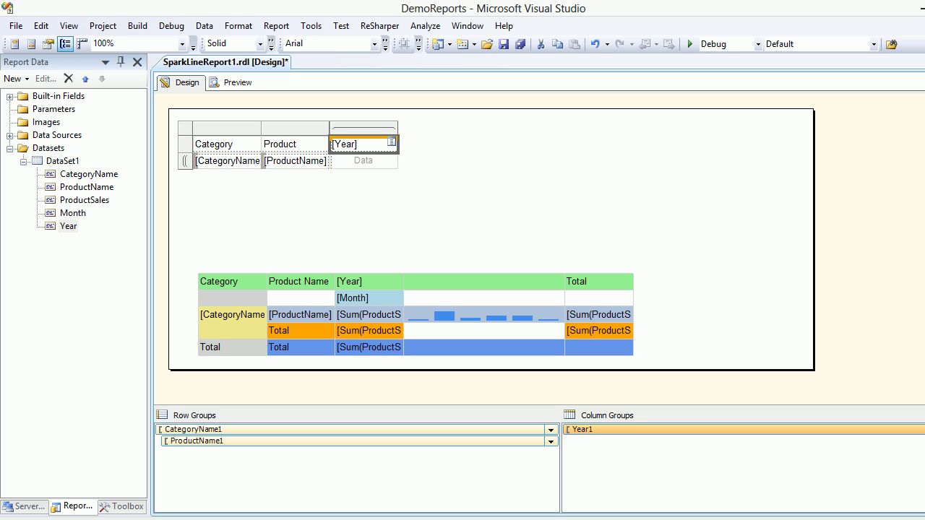
- Add Month as a child column group beneath Year in the new matrix, and check it in the report preview
left_click(73, 213)
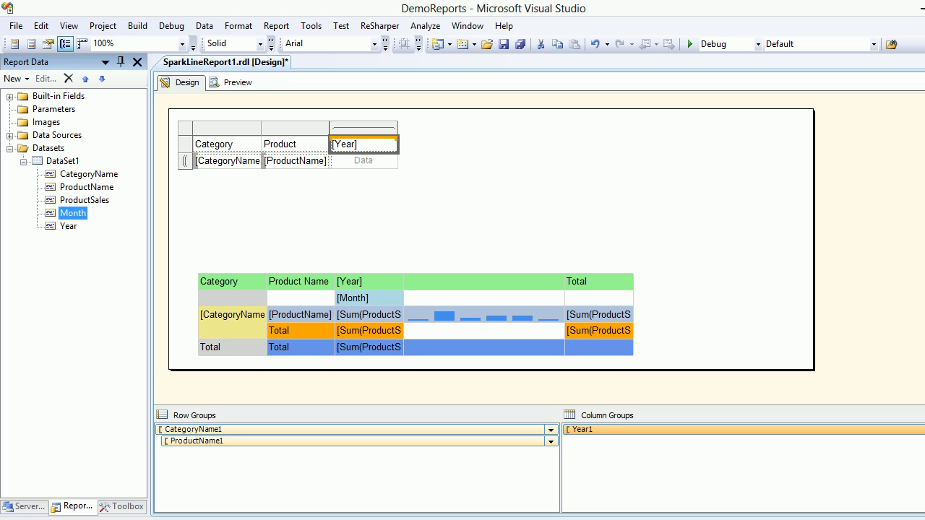
left_click_drag(73, 213, 363, 152)
left_click_drag(589, 430, 589, 437)
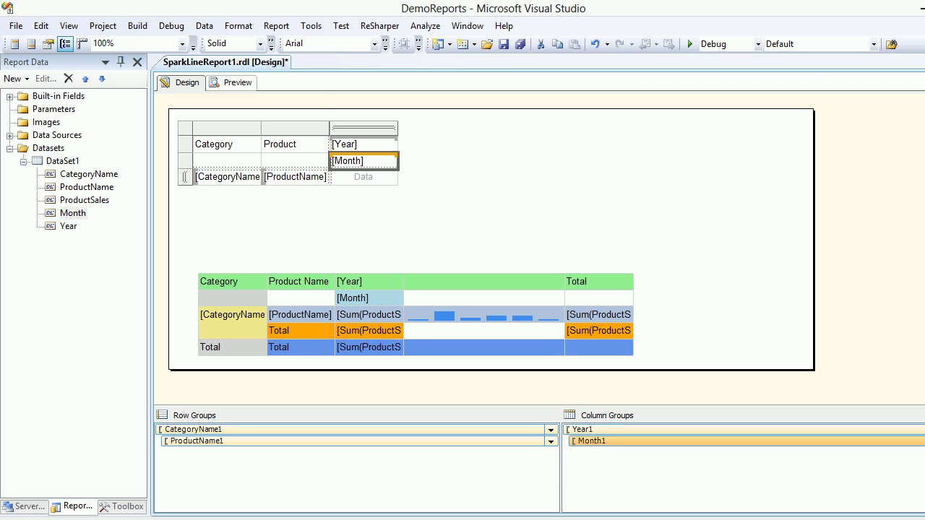
left_click(232, 82)
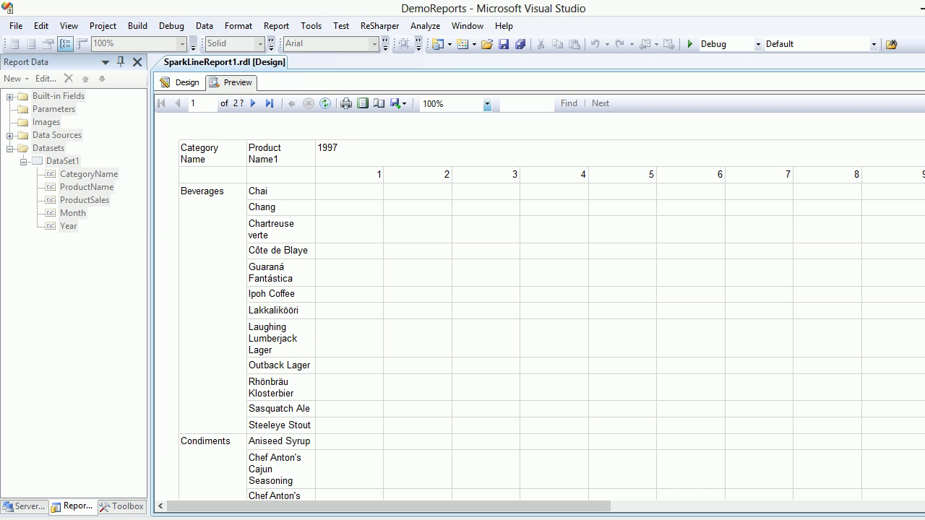
left_click(182, 82)
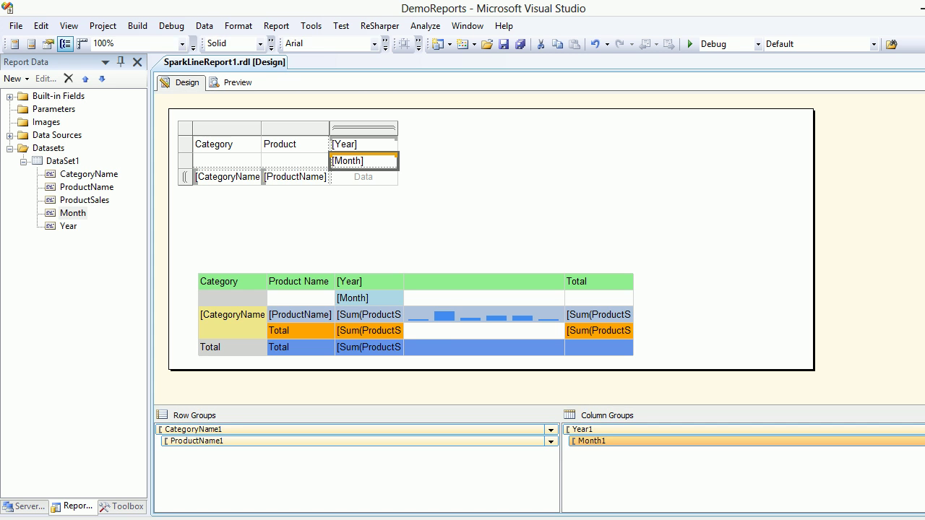
- Place the ProductSales field in the new matrix's data cell, and check the result in the report preview
left_click(85, 200)
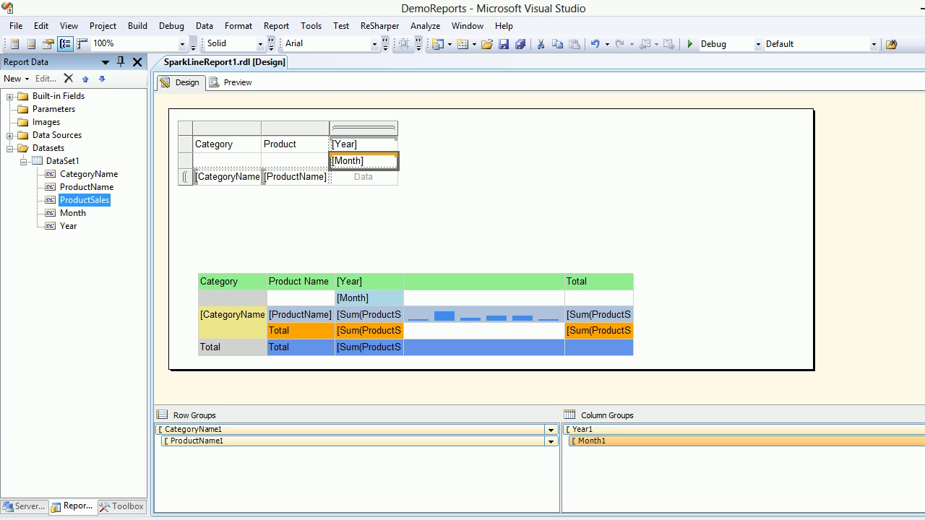
left_click_drag(84, 200, 363, 176)
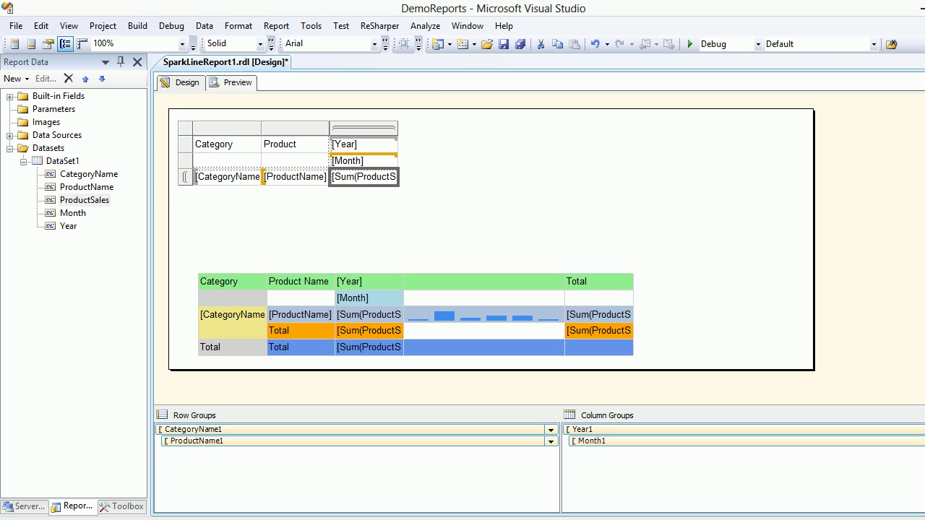
left_click(235, 83)
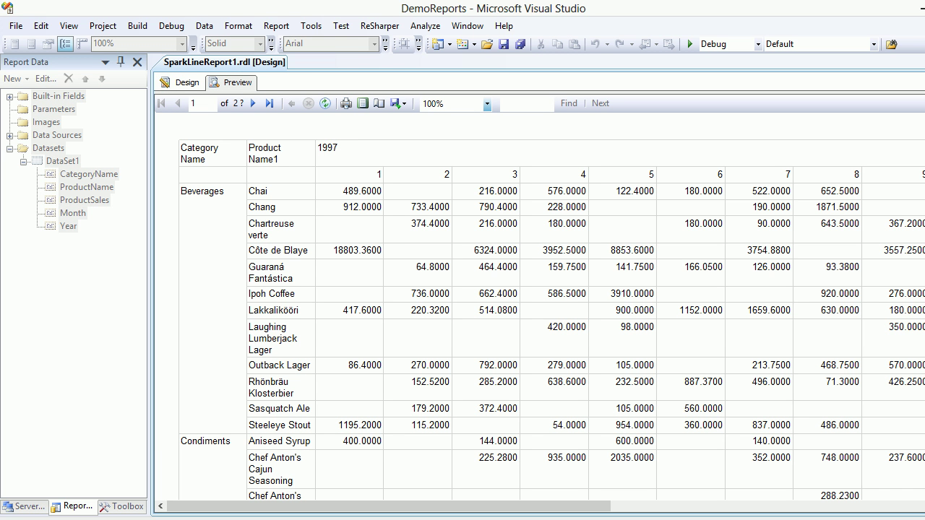
left_click(182, 82)
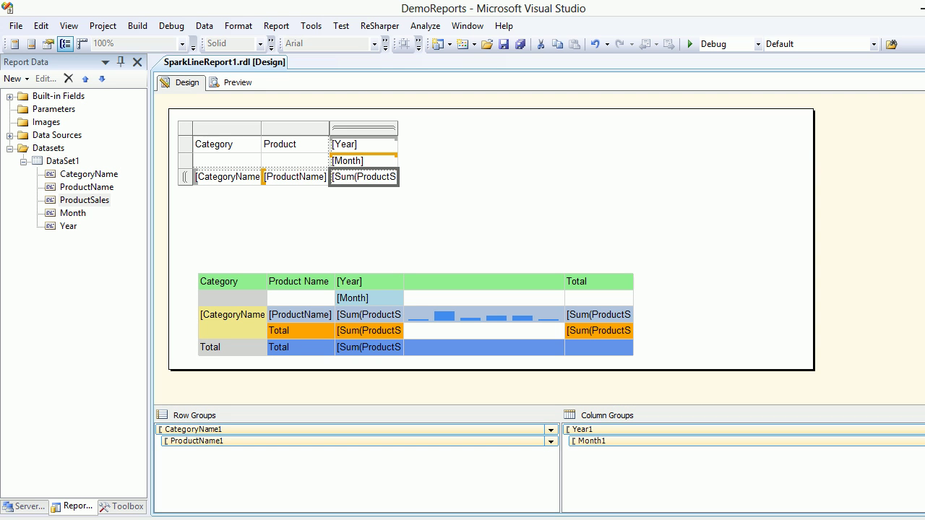
- Set the background color of the new matrix's Category, Product and Year header row to LightGreen
left_click(186, 144)
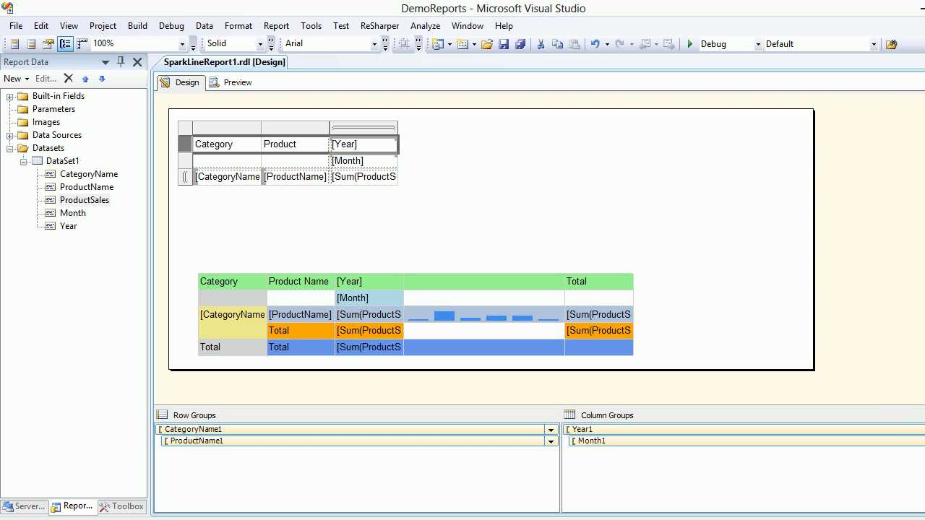
key("F4")
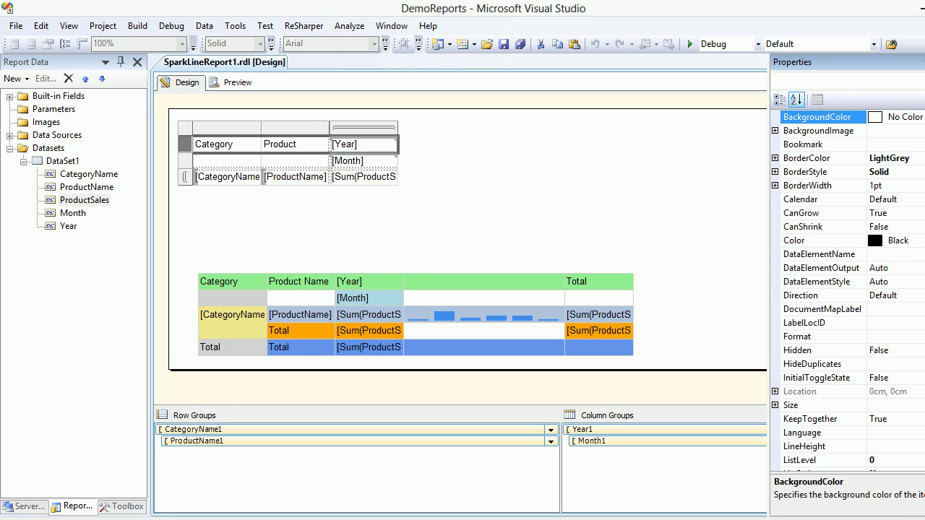
key("alt+Down")
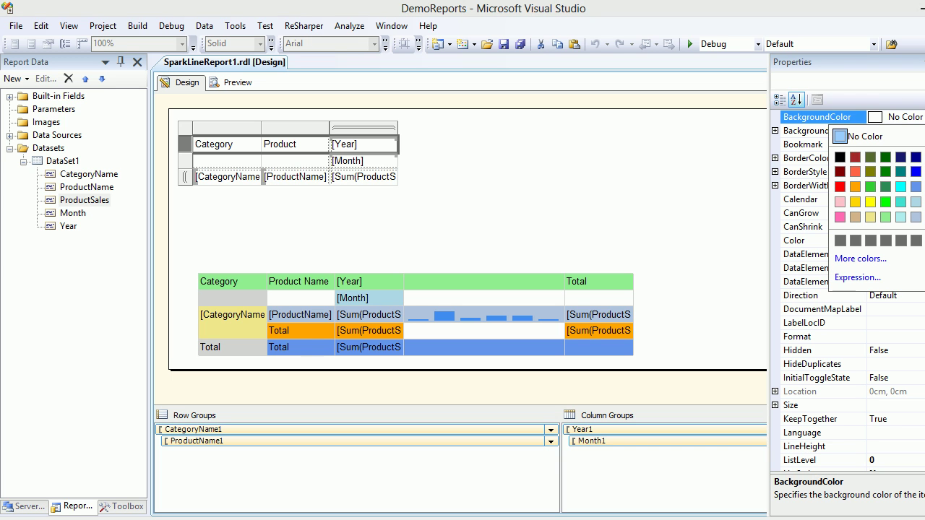
left_click(885, 216)
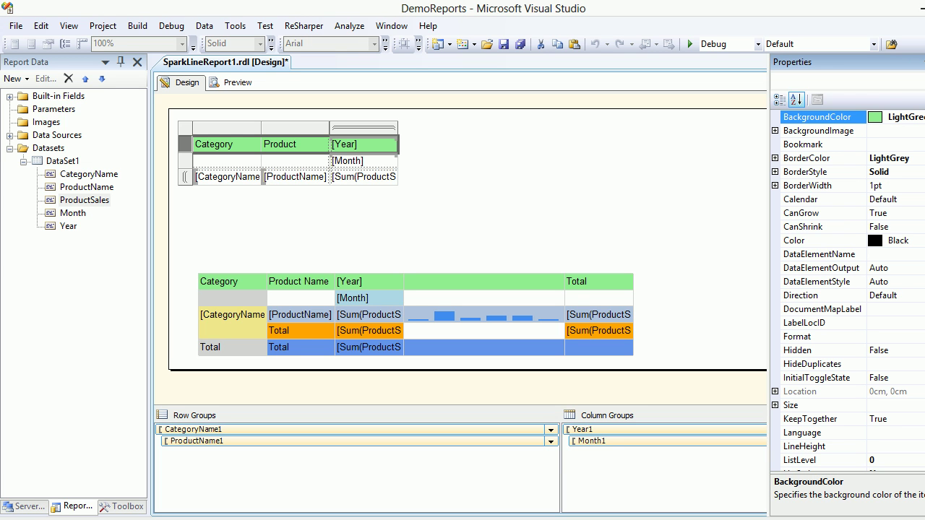
- Set the background color of the Month header cell in the new matrix to Khaki
left_click(390, 158)
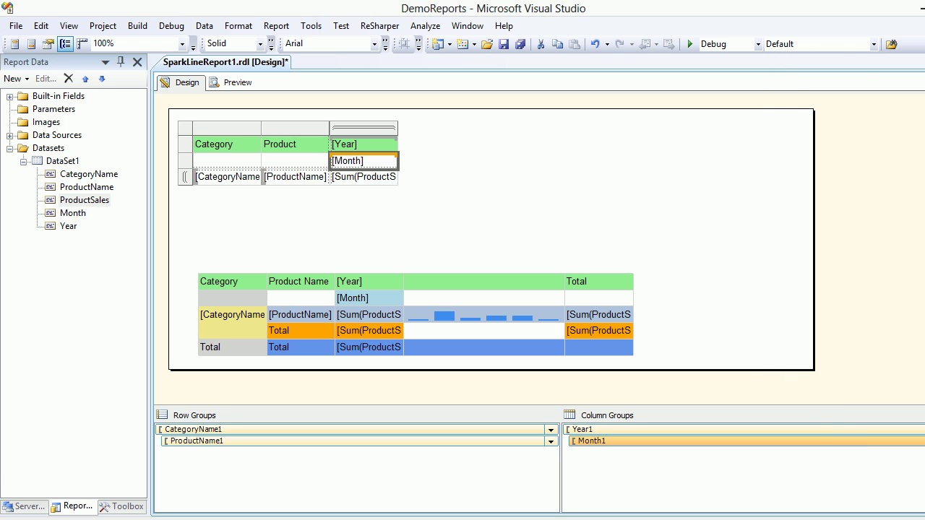
key("F4")
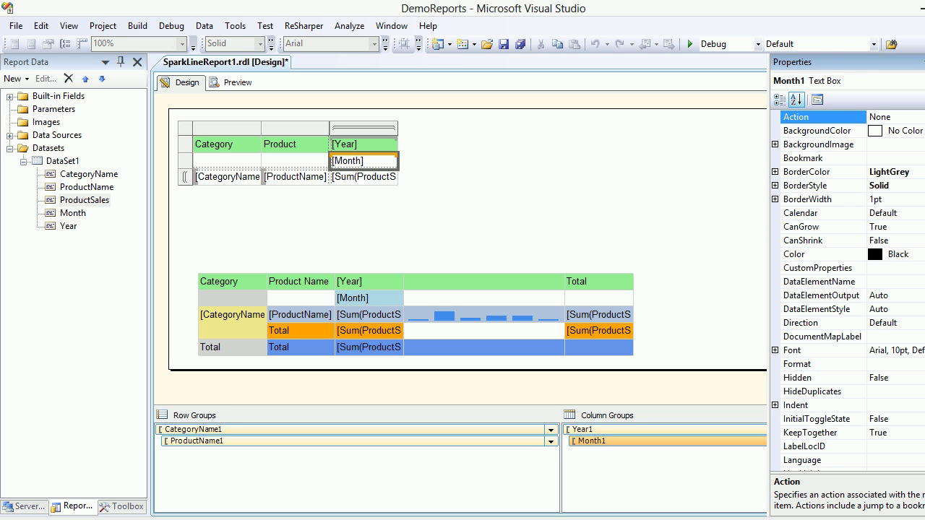
left_click(823, 131)
left_click(923, 131)
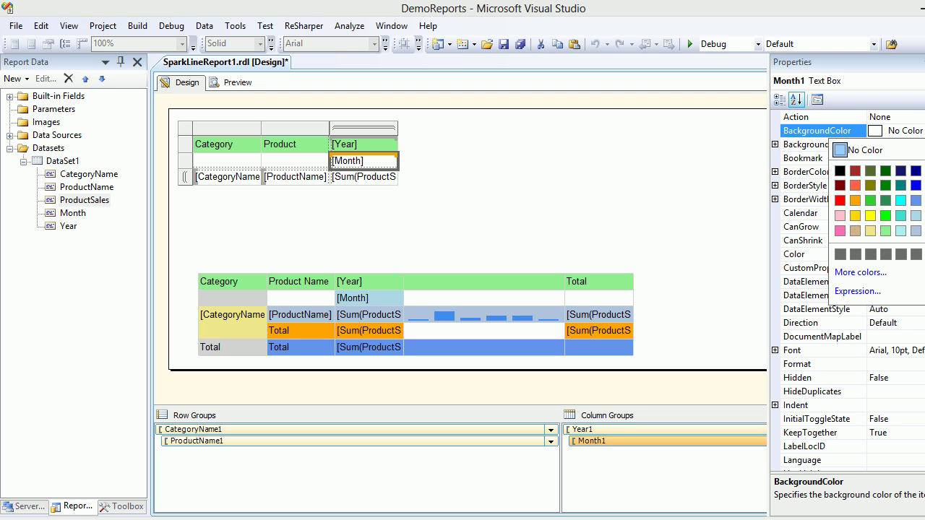
left_click(870, 232)
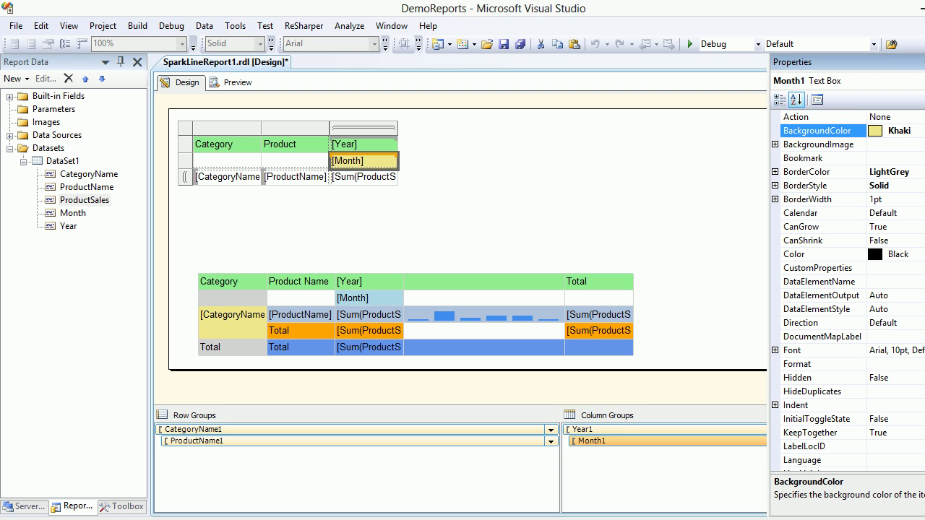
- Set the background color of the new matrix's category, product and sales detail row to LightBlue, and check it in the preview
left_click(185, 177)
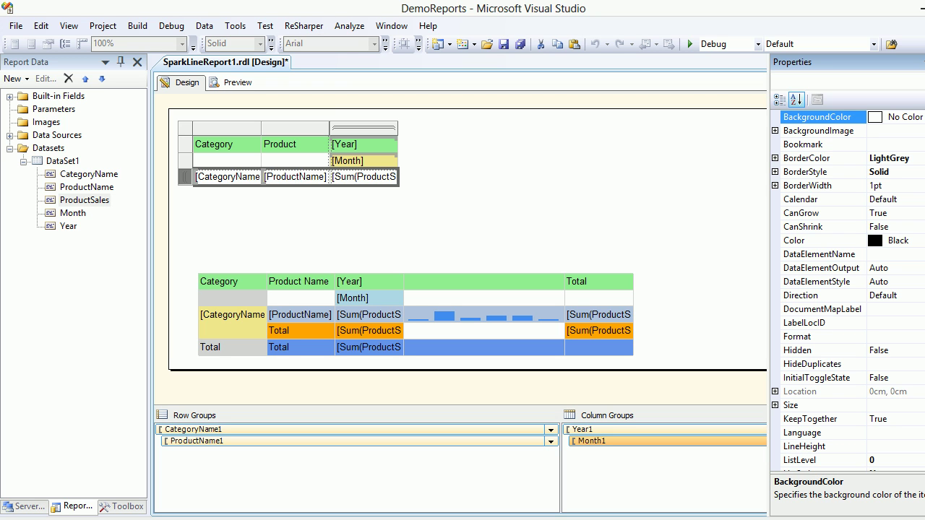
left_click(924, 117)
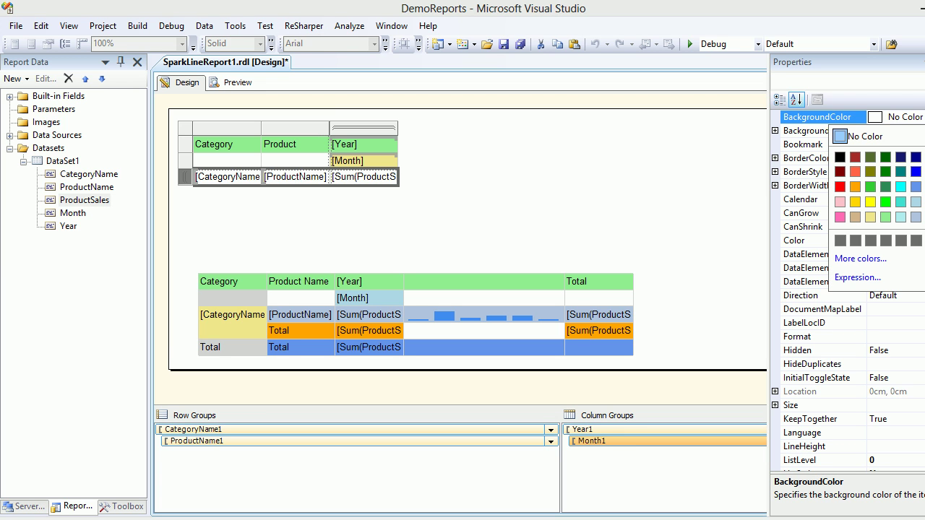
left_click(901, 217)
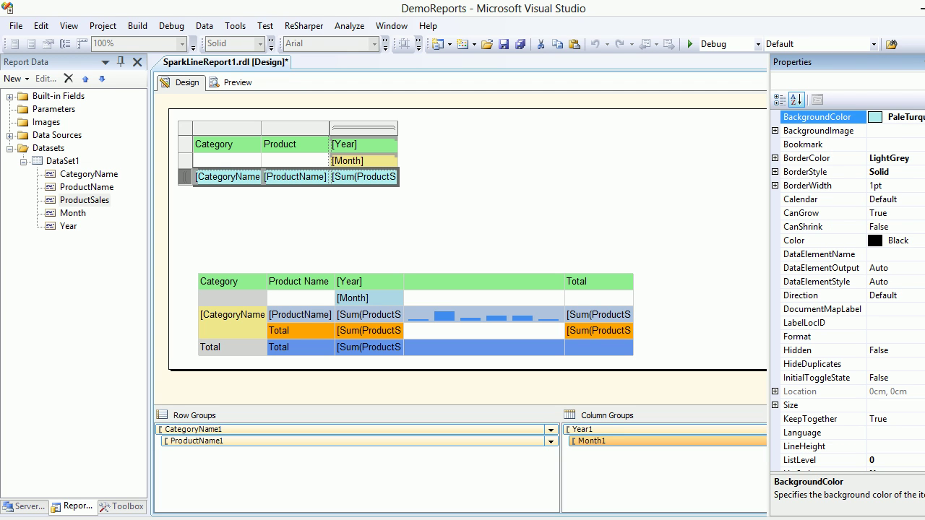
key("alt+Down")
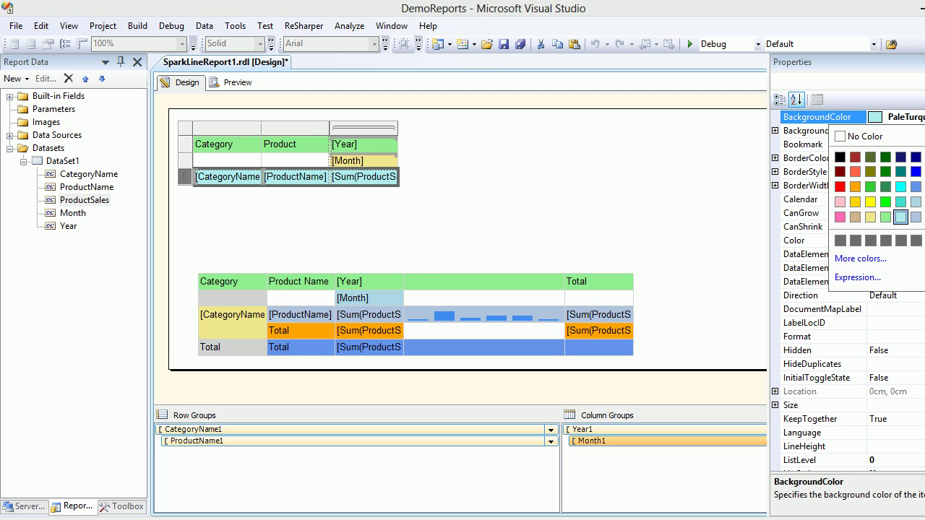
left_click(915, 202)
left_click(233, 82)
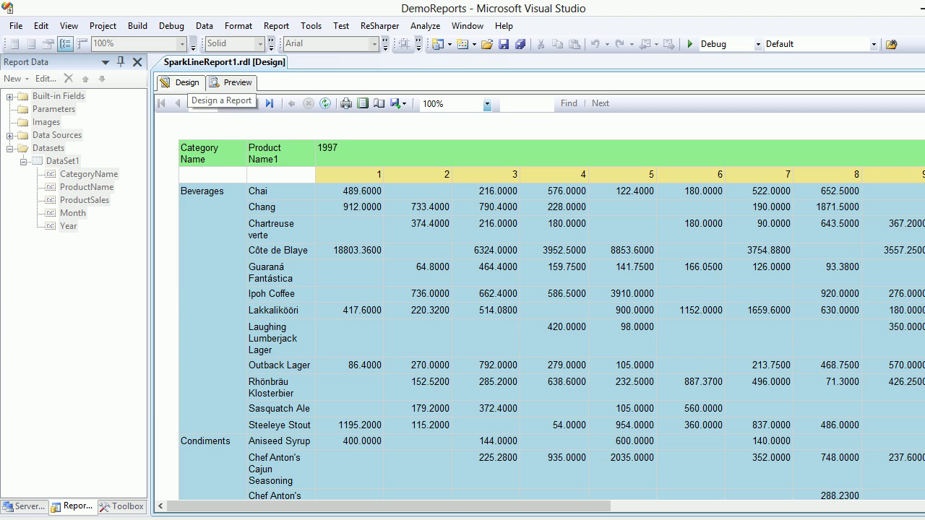
left_click(182, 82)
- Set the background color of the new matrix's CategoryName cell to LightGrey, and check it in the report preview
key("Escape")
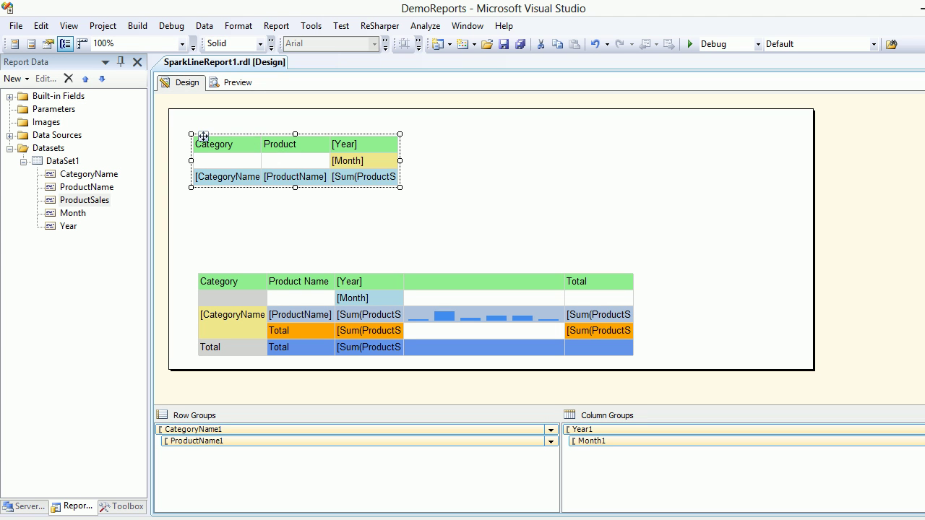
left_click(227, 177)
key("Escape")
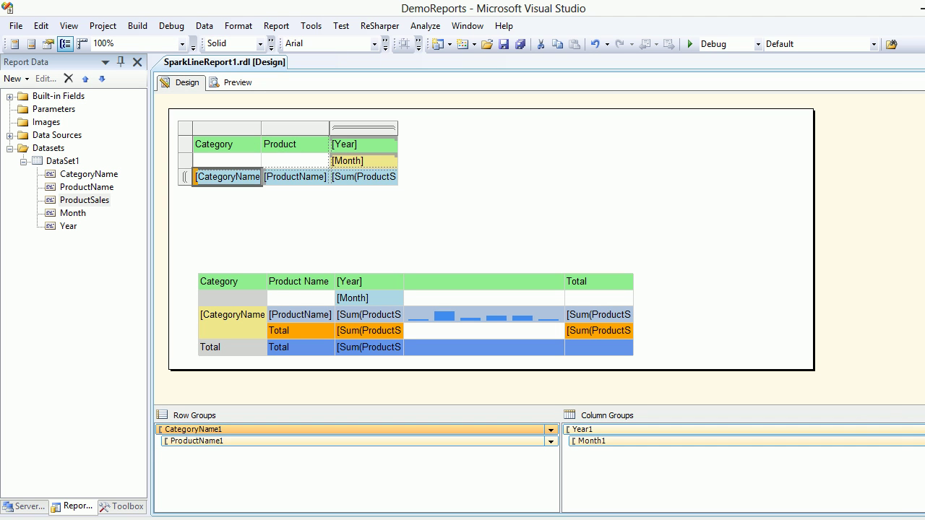
key("F4")
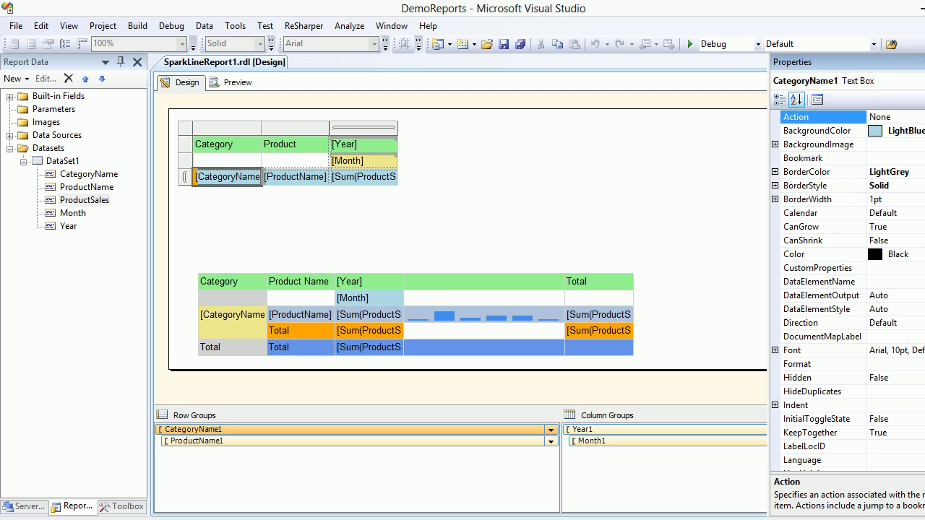
left_click(817, 130)
key("alt+Down")
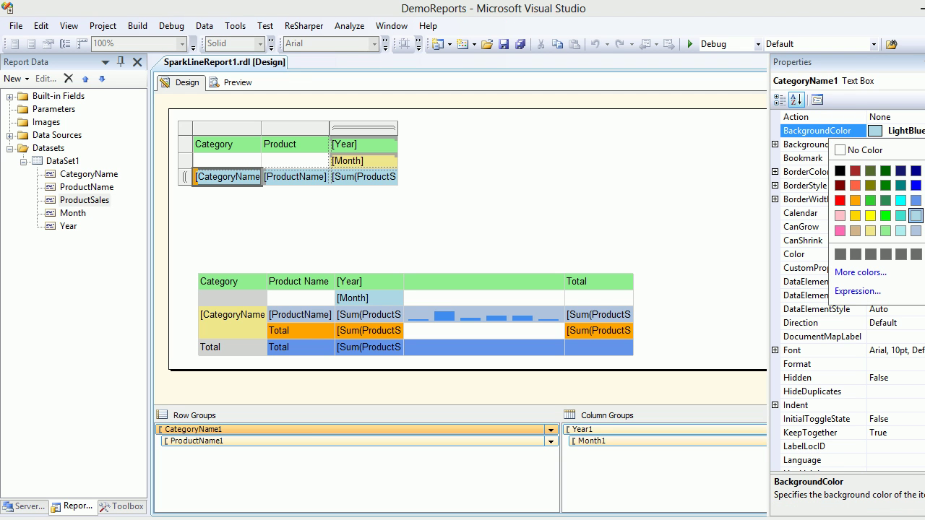
left_click(923, 215)
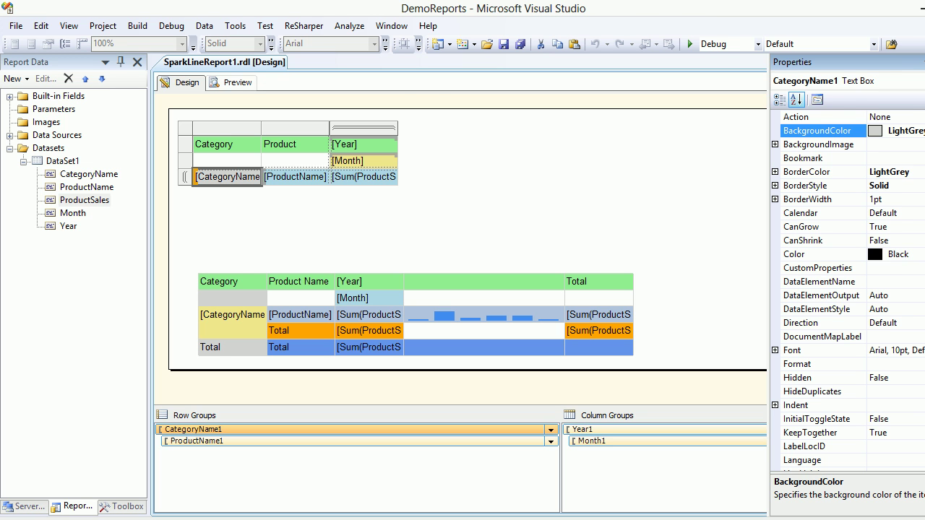
left_click(232, 82)
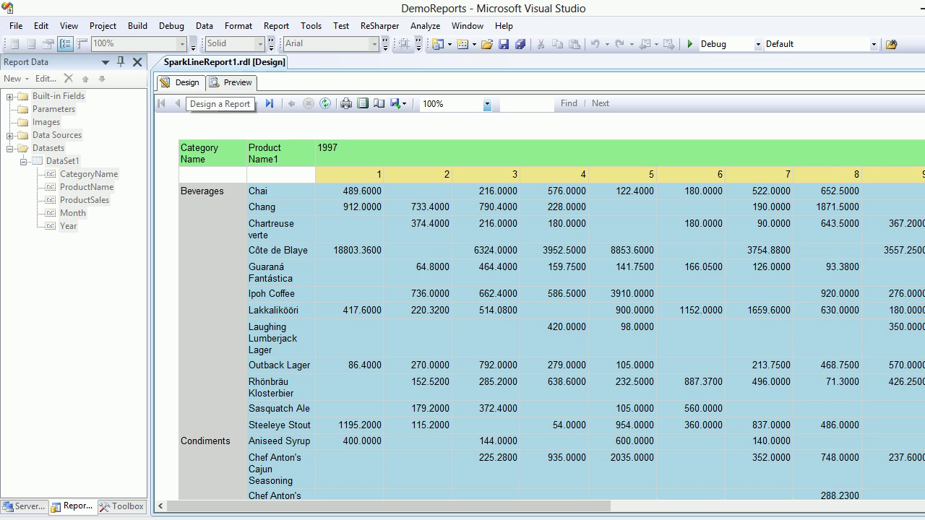
left_click(182, 83)
left_click(364, 177)
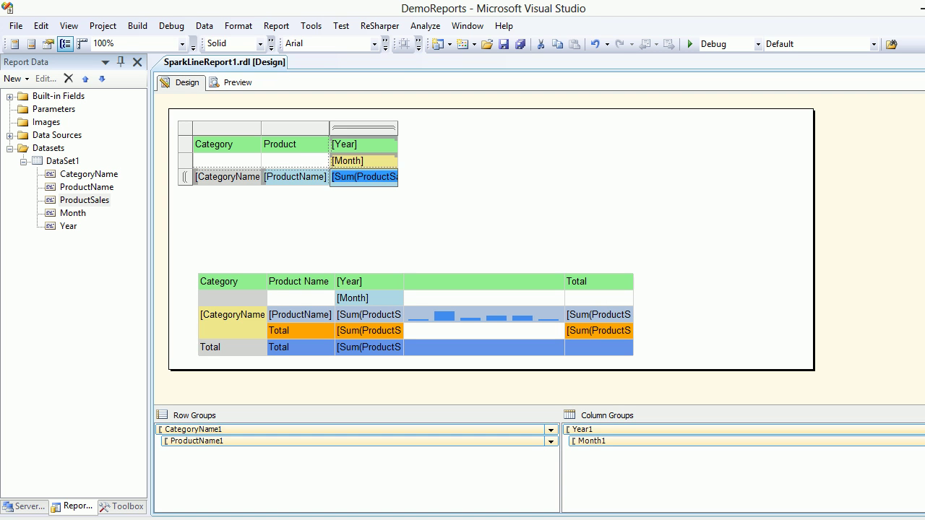
type("`")
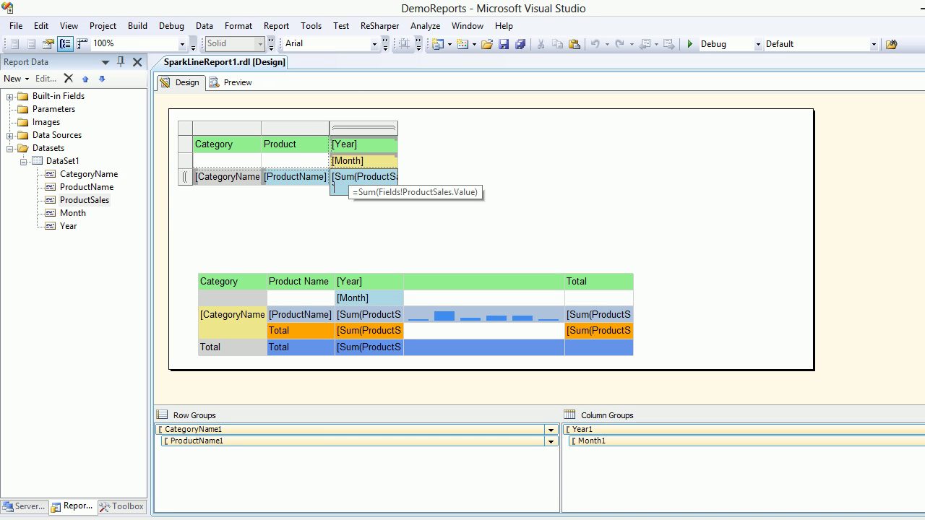
key("Escape")
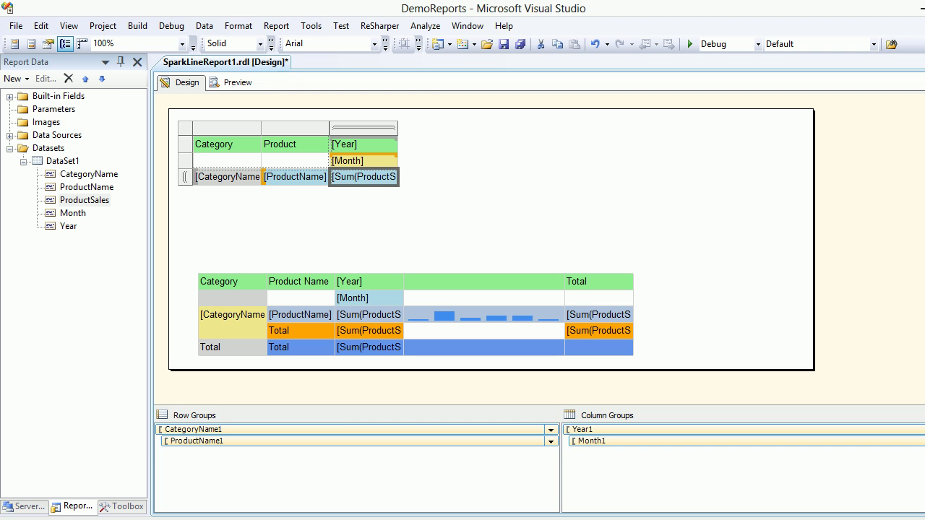
- Format the new matrix's sales sum cell as Currency with the $ English (United States) symbol, and check it in the report preview
right_click(349, 180)
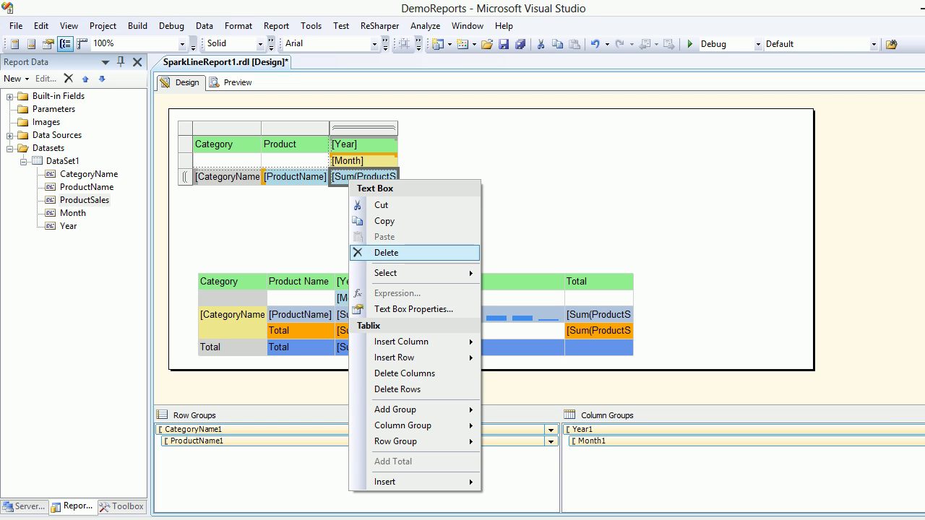
left_click(390, 309)
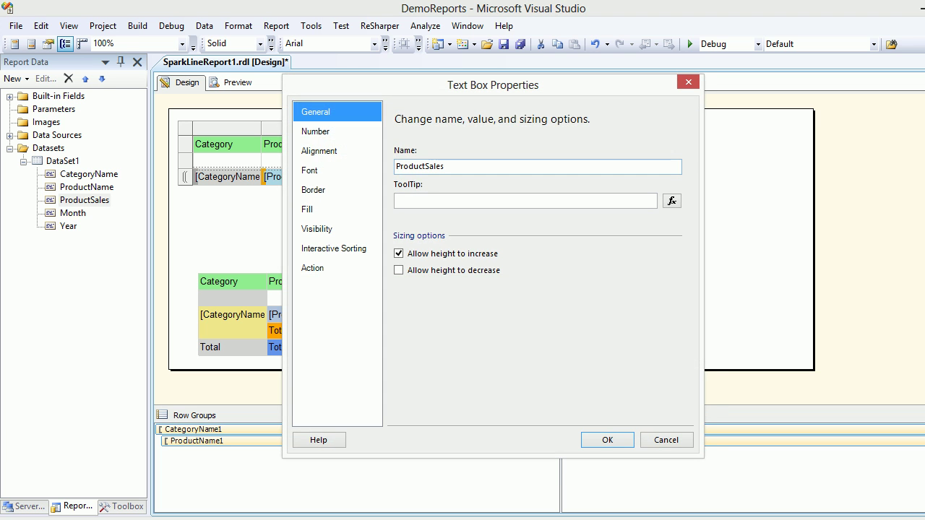
left_click(315, 131)
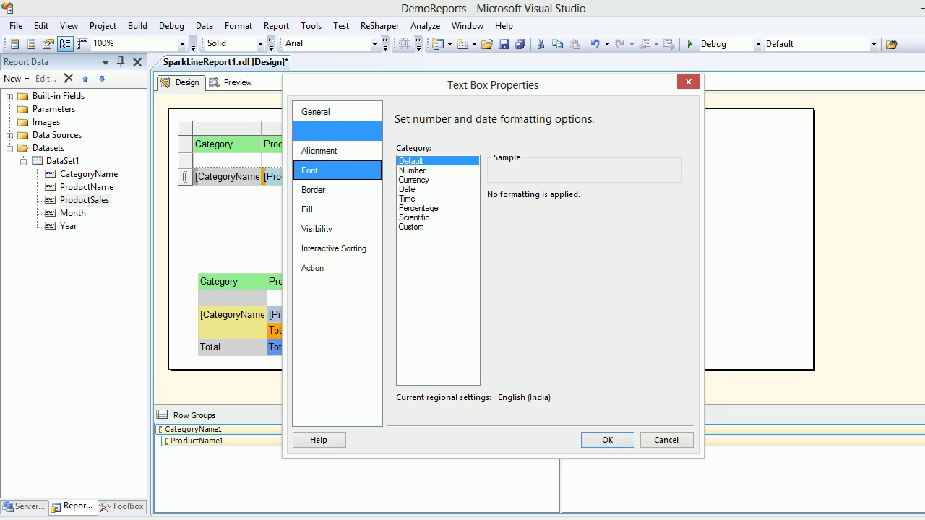
left_click(414, 180)
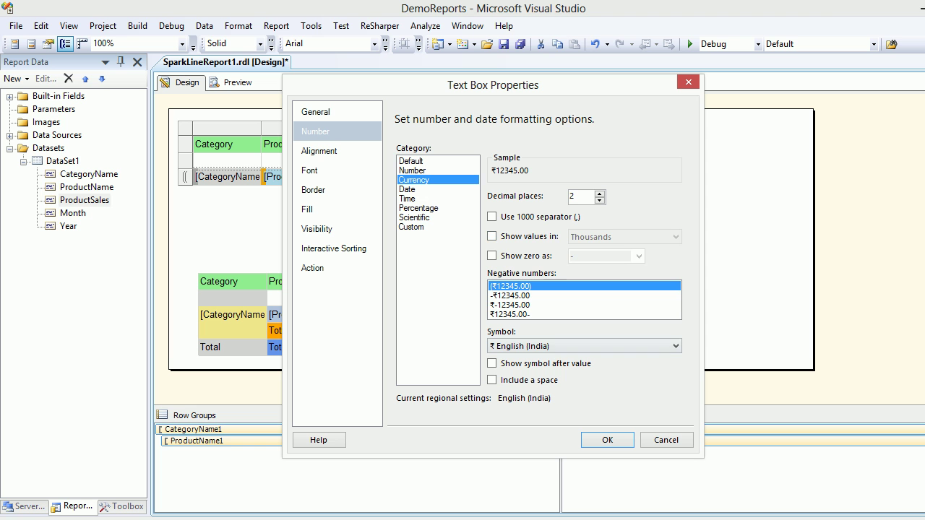
left_click(627, 346)
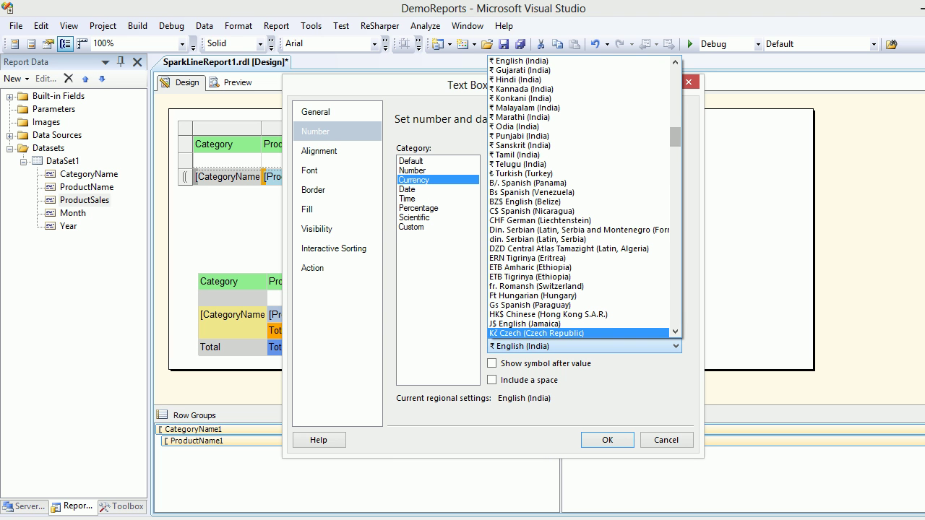
scroll(578, 196, "up", 18)
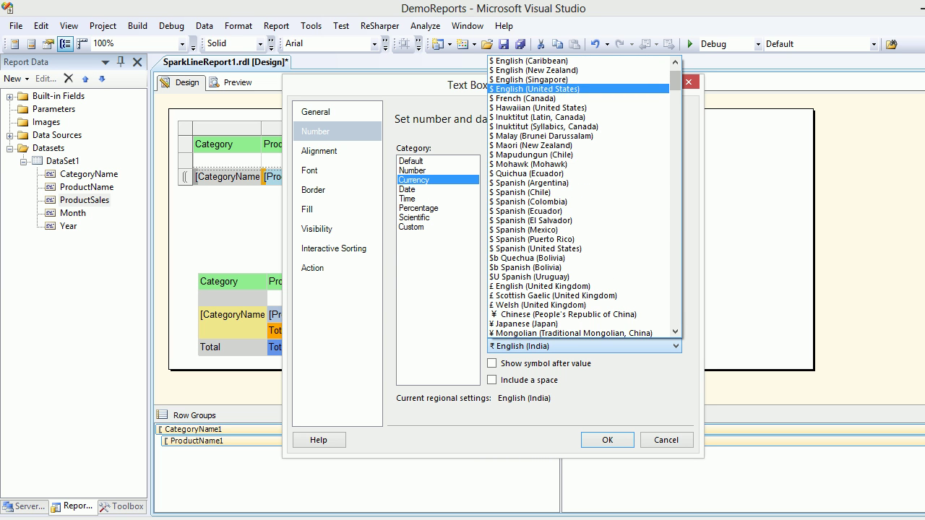
left_click(535, 88)
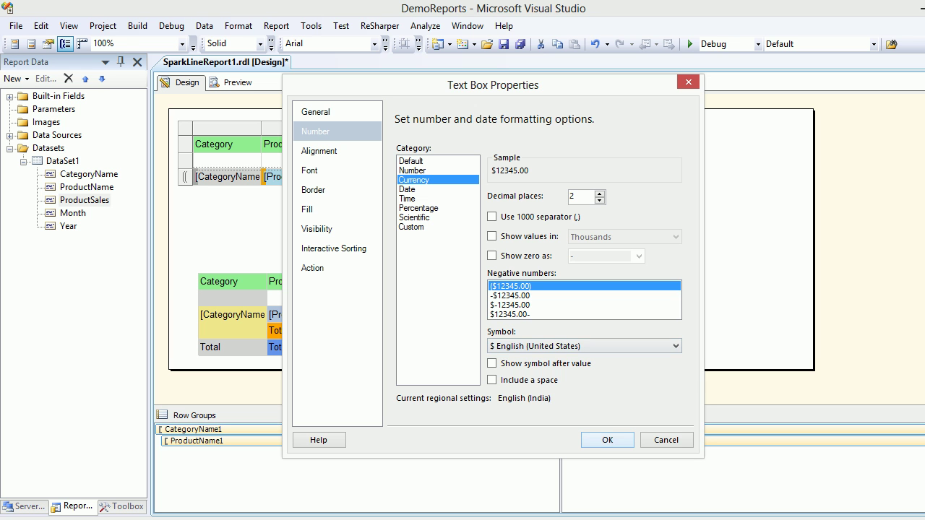
left_click(607, 440)
left_click(237, 83)
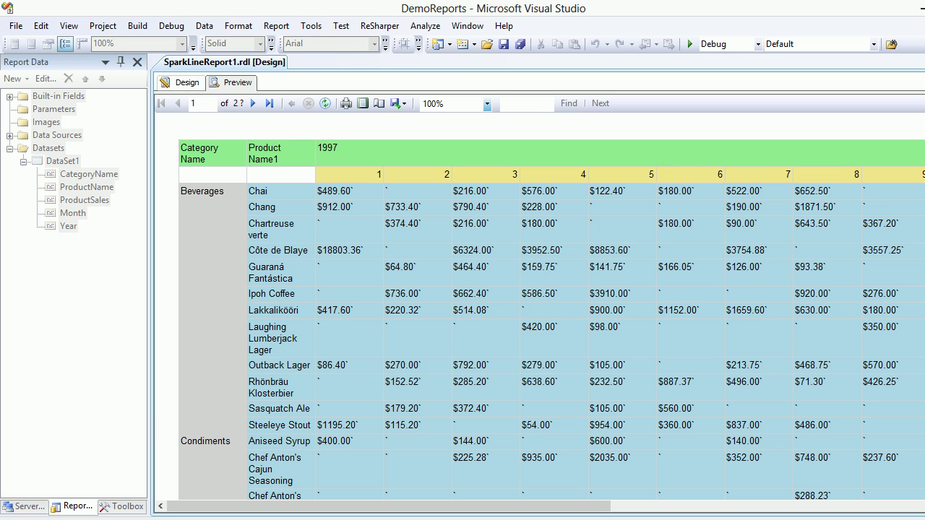
left_click(182, 83)
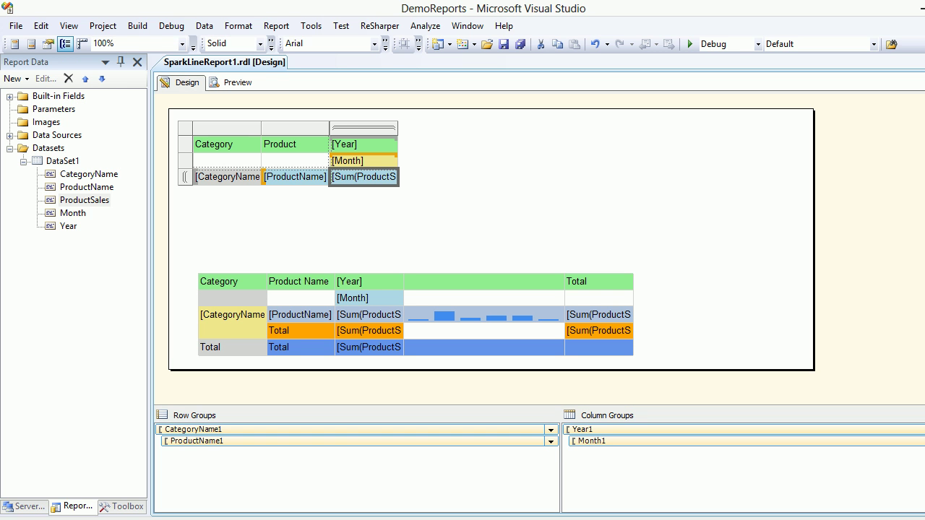
- Widen the new matrix's Month column, remove the stray backtick after [Sum(ProductSales)], save the report and check the preview
right_click(363, 176)
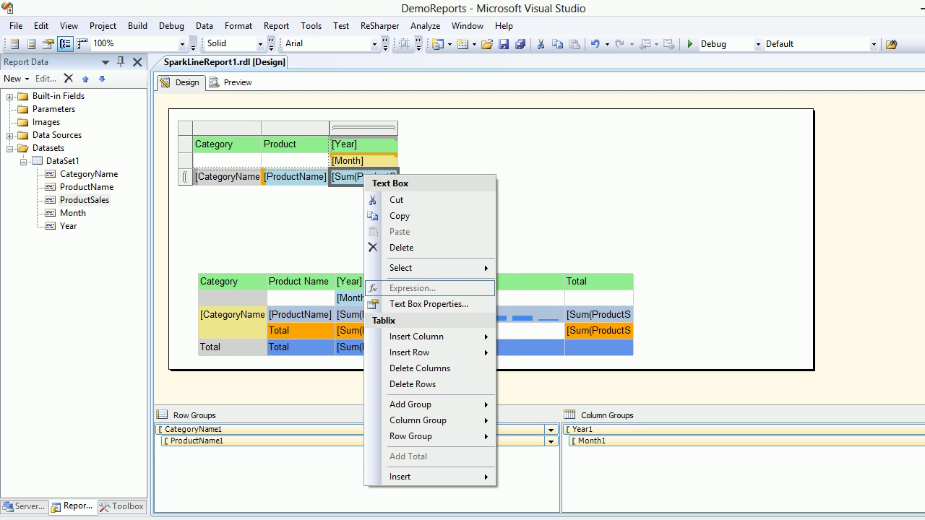
left_click(335, 176)
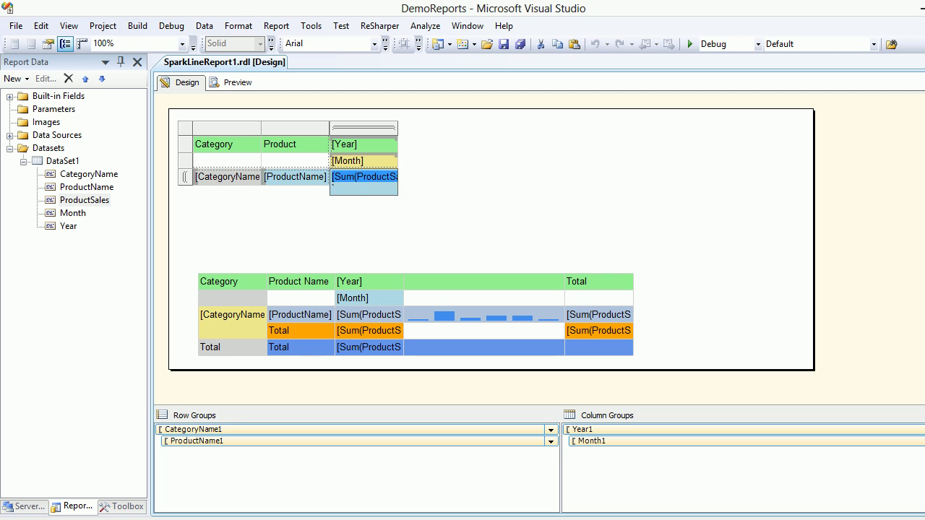
left_click_drag(398, 128, 438, 127)
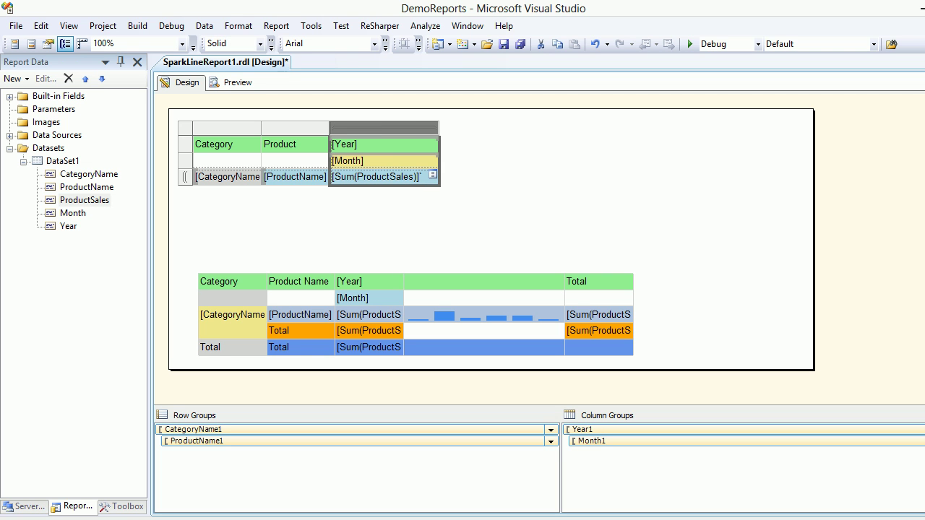
left_click(419, 176)
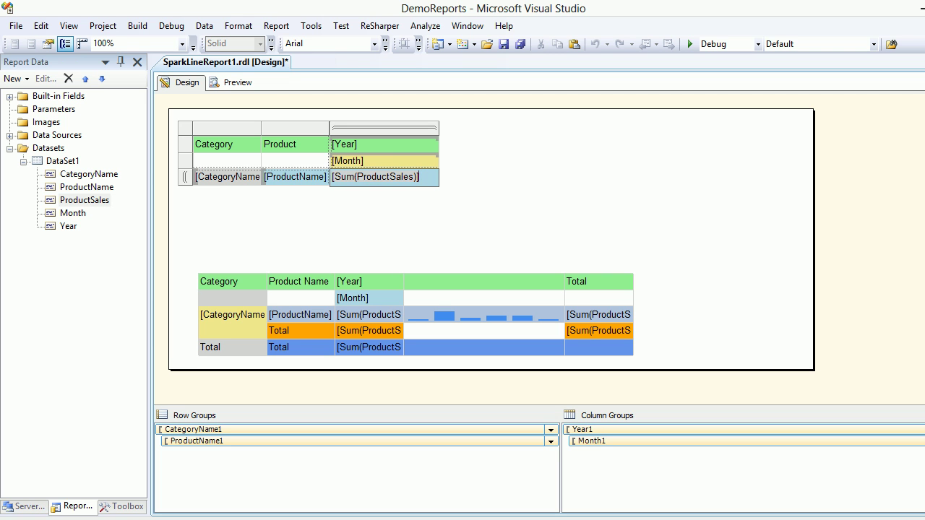
key("ctrl+s")
left_click(233, 83)
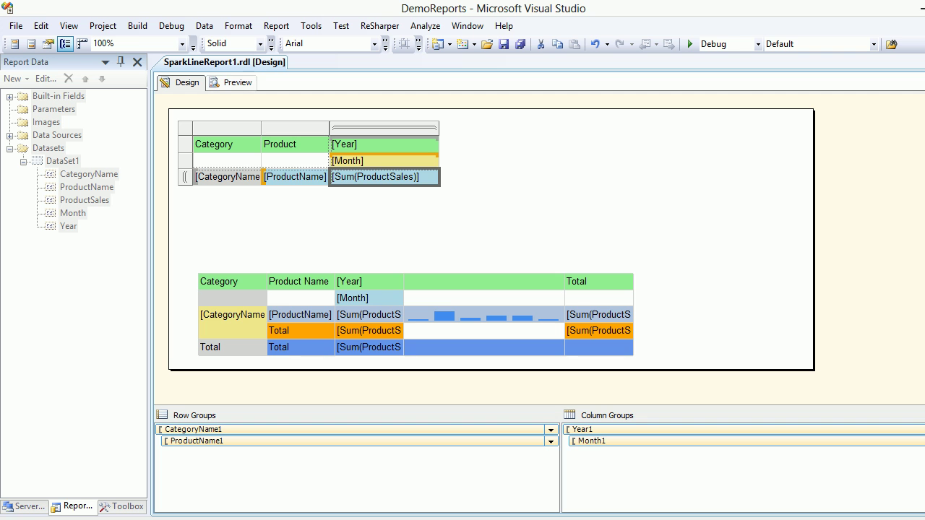
left_click(233, 82)
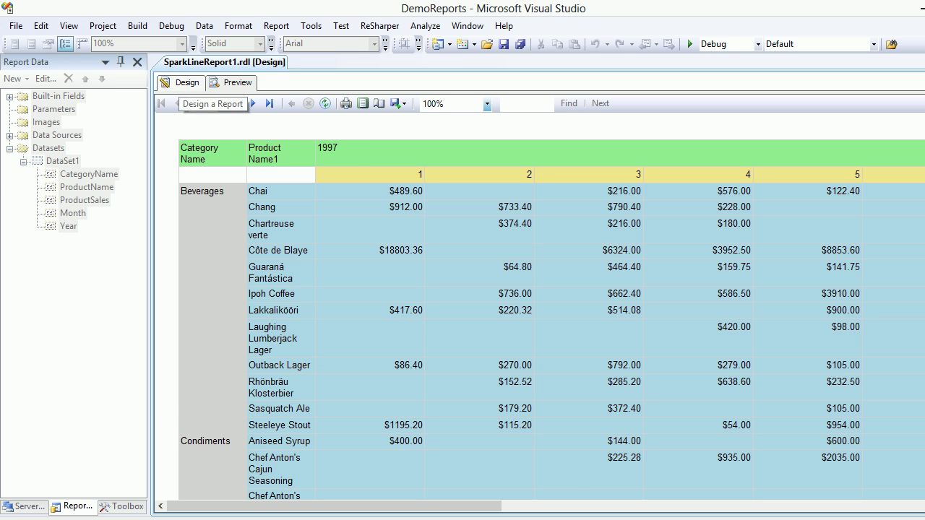
left_click(181, 82)
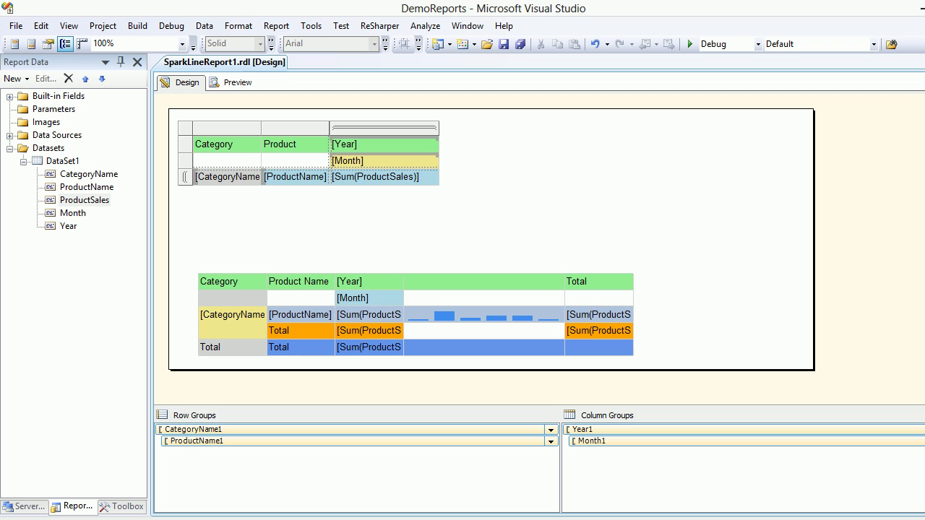
- Add a total column for the months to the new matrix, based on its sales sum cell
left_click(384, 129)
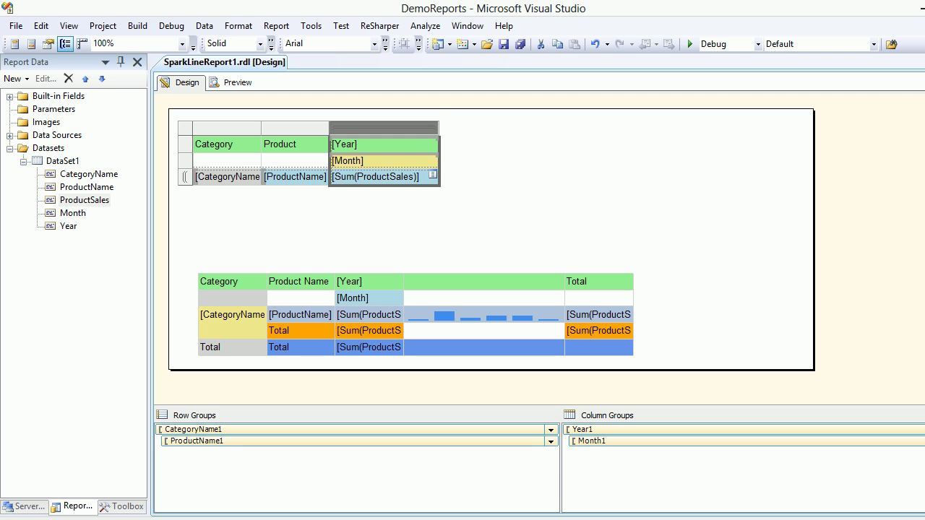
left_click(432, 175)
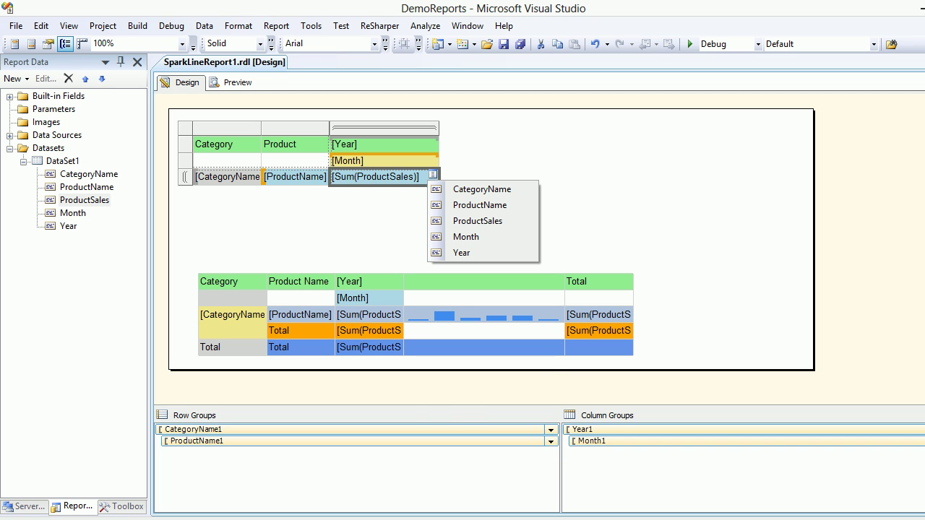
right_click(418, 180)
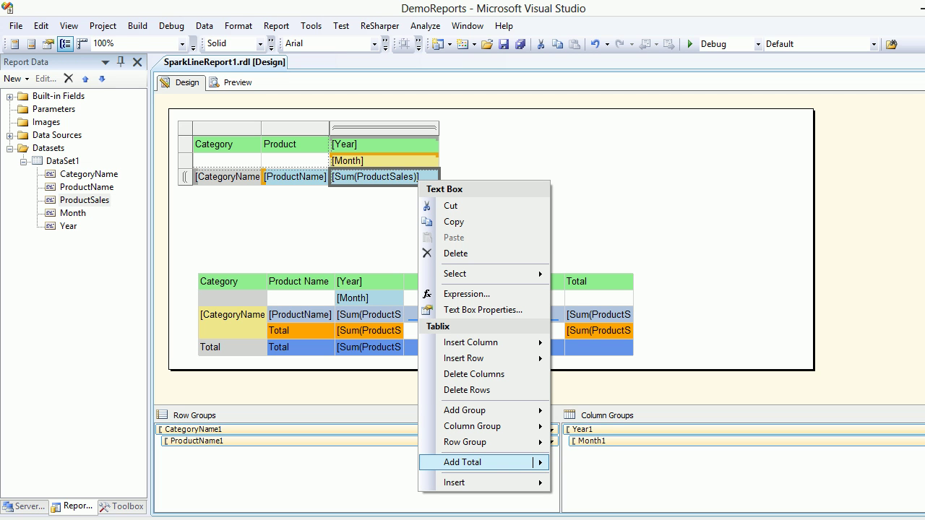
mouse_move(533, 462)
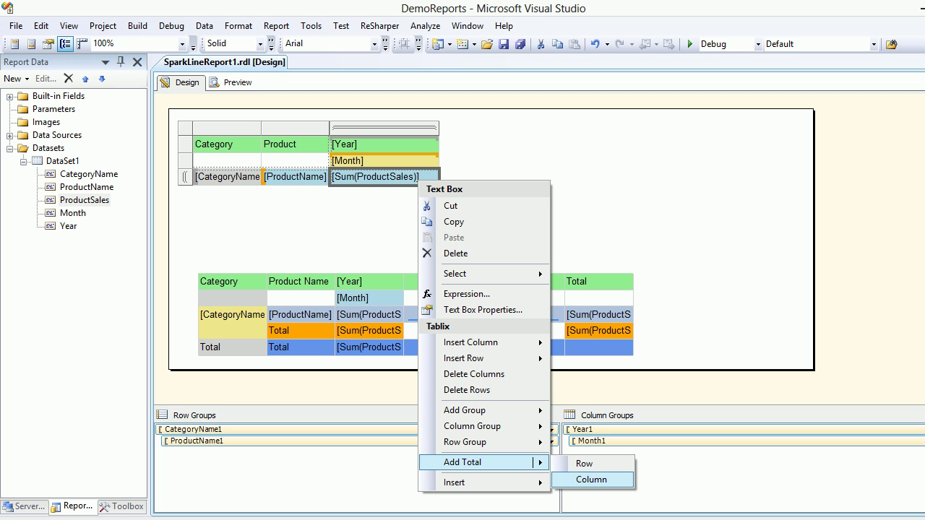
key("Return")
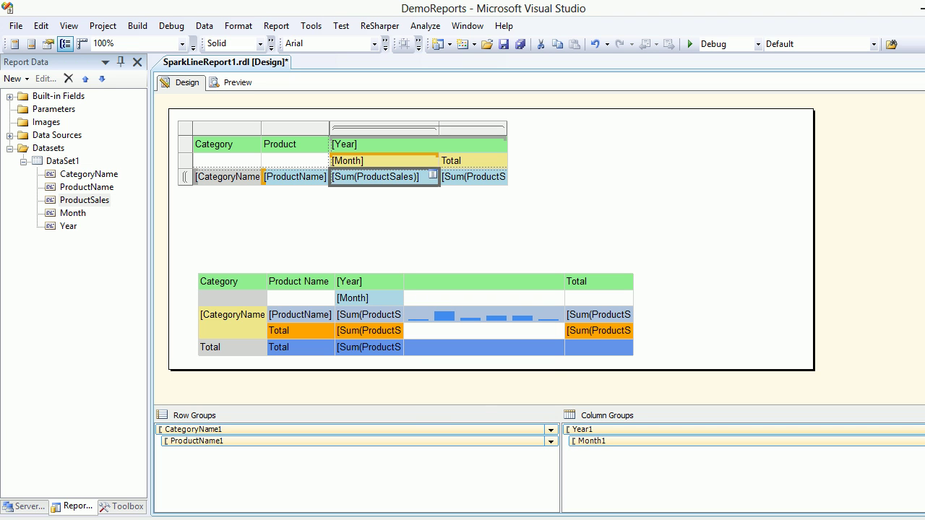
- Add a total row below the product row within each category of the new matrix
right_click(420, 184)
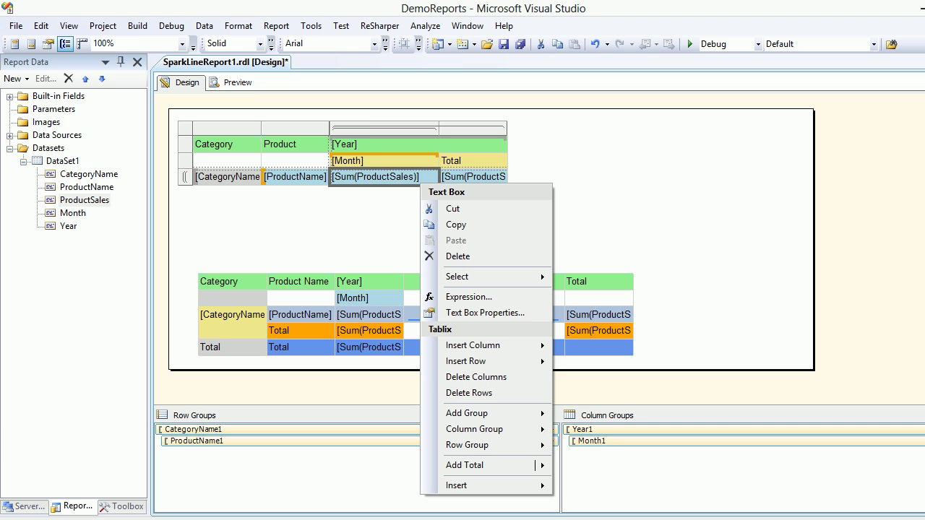
mouse_move(477, 465)
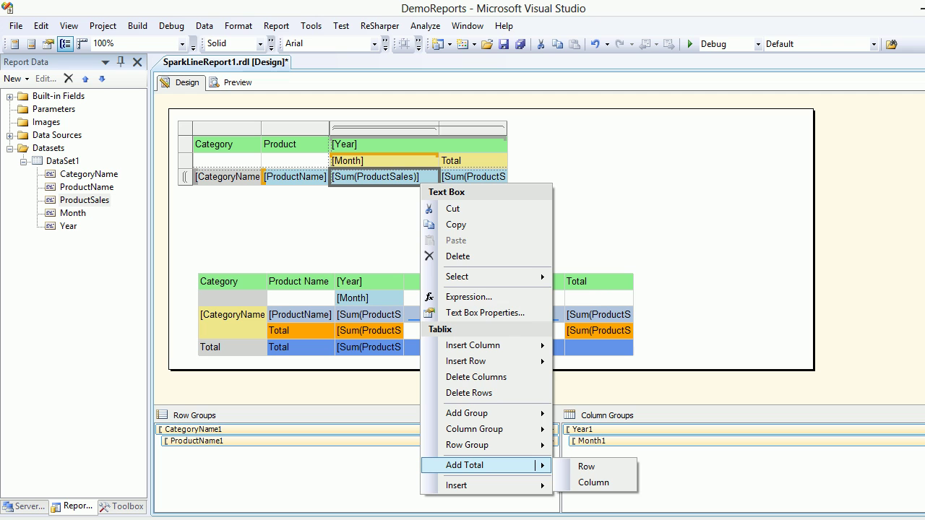
left_click(585, 467)
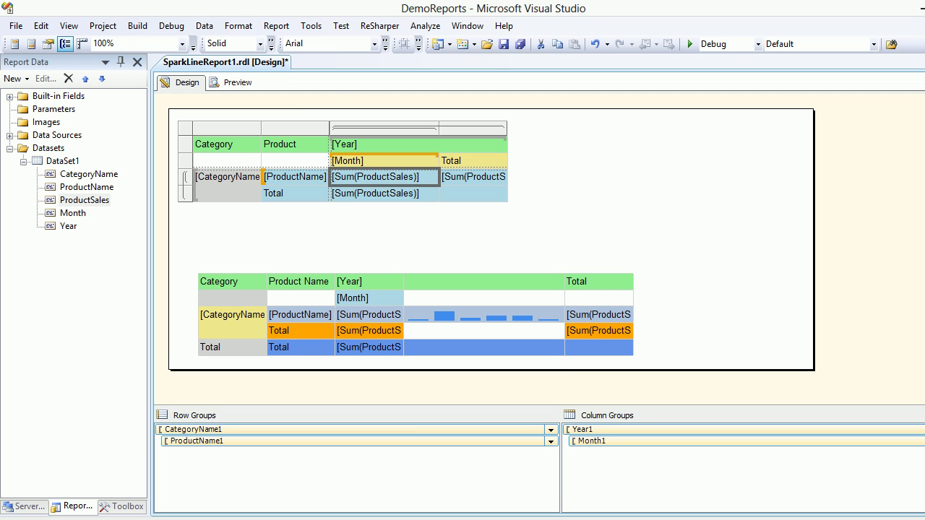
left_click(185, 194)
right_click(186, 193)
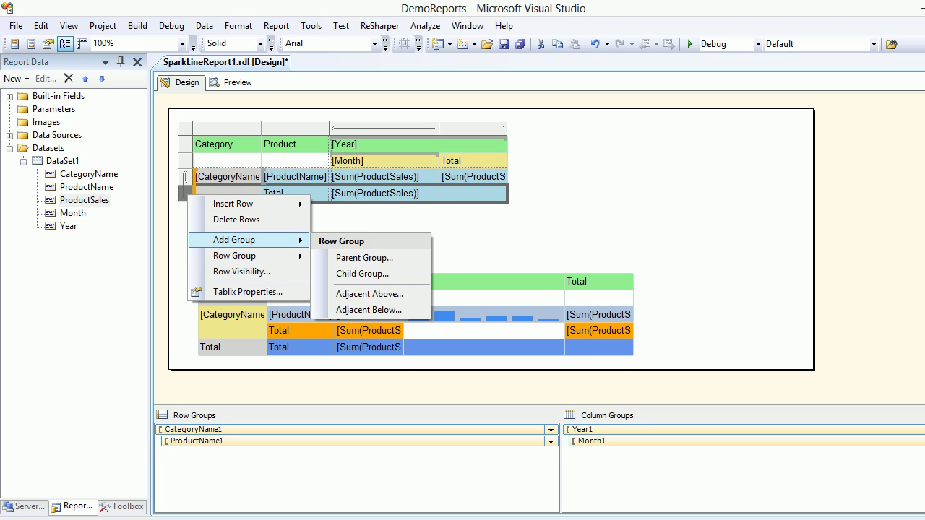
left_click(376, 194)
key("Delete")
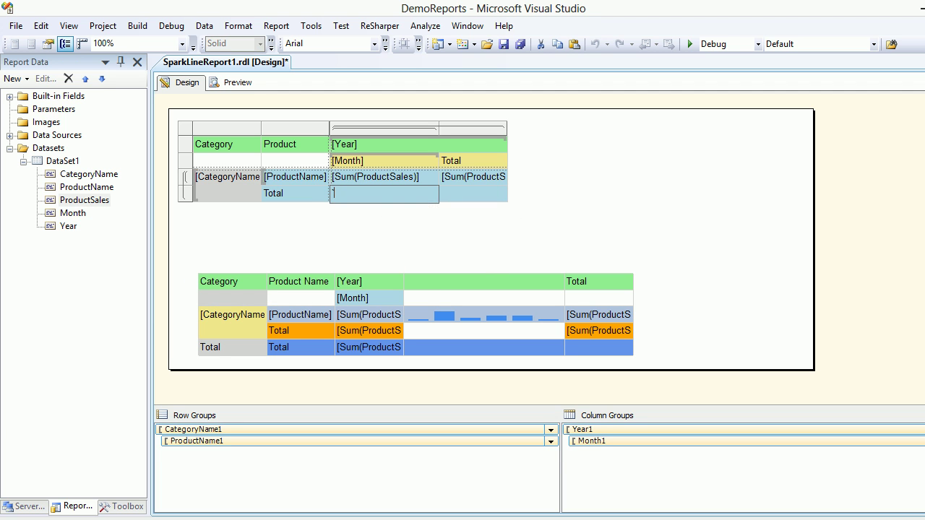
key("Escape")
key("ctrl+z")
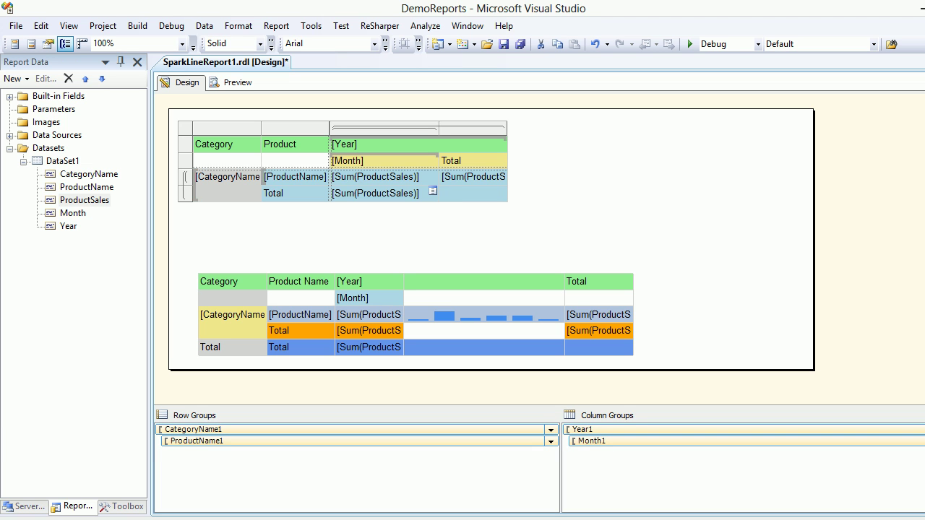
left_click(383, 192)
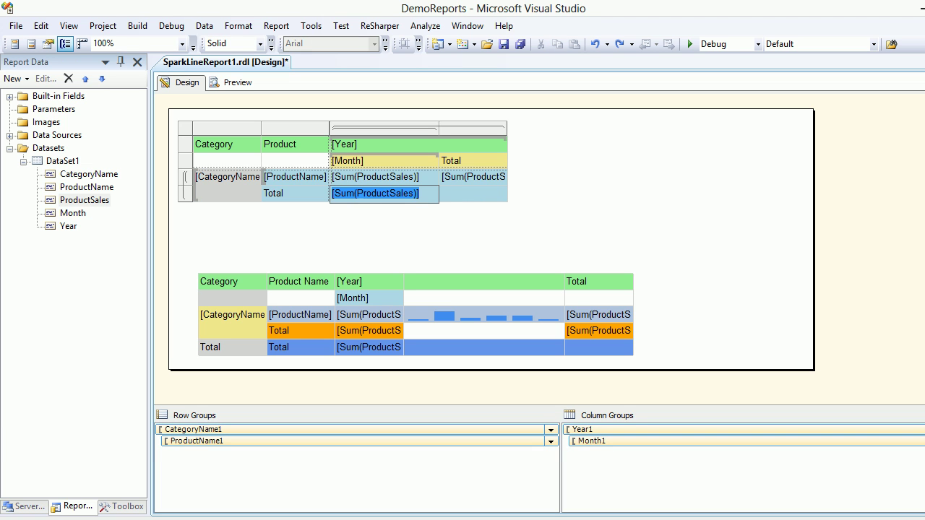
key("Escape")
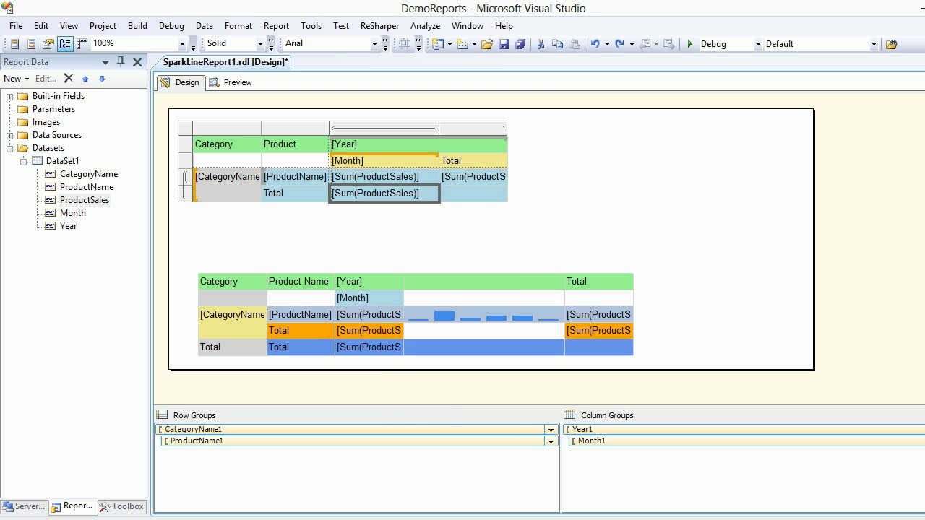
- Add an overall total row across all categories below the category total row in the new matrix
right_click(382, 194)
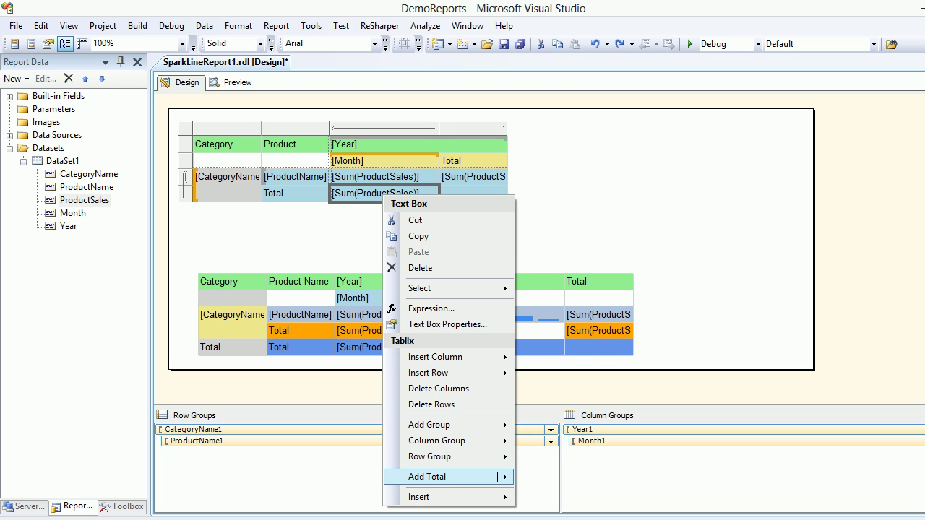
mouse_move(448, 477)
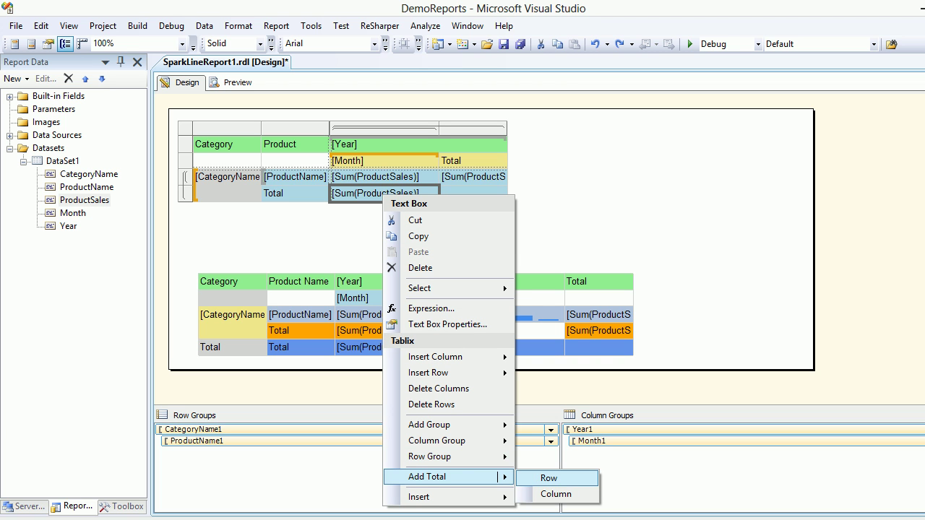
left_click(549, 479)
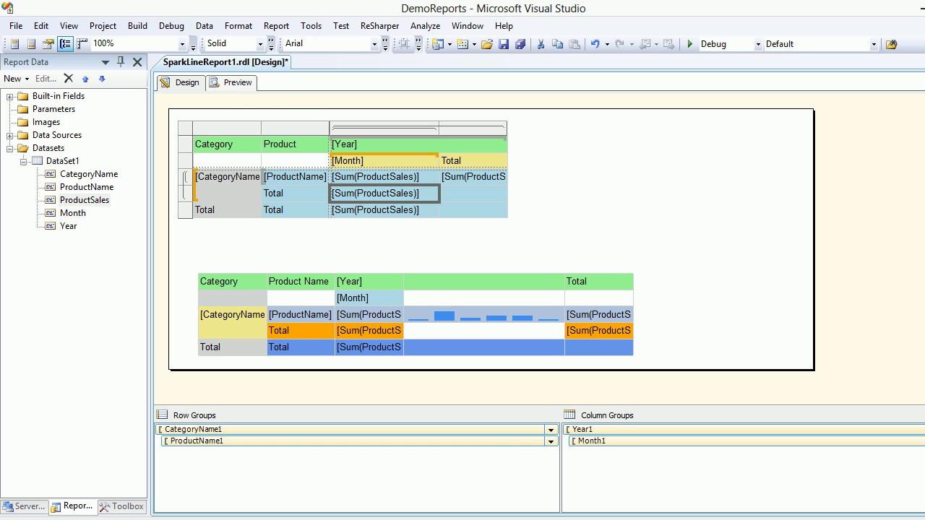
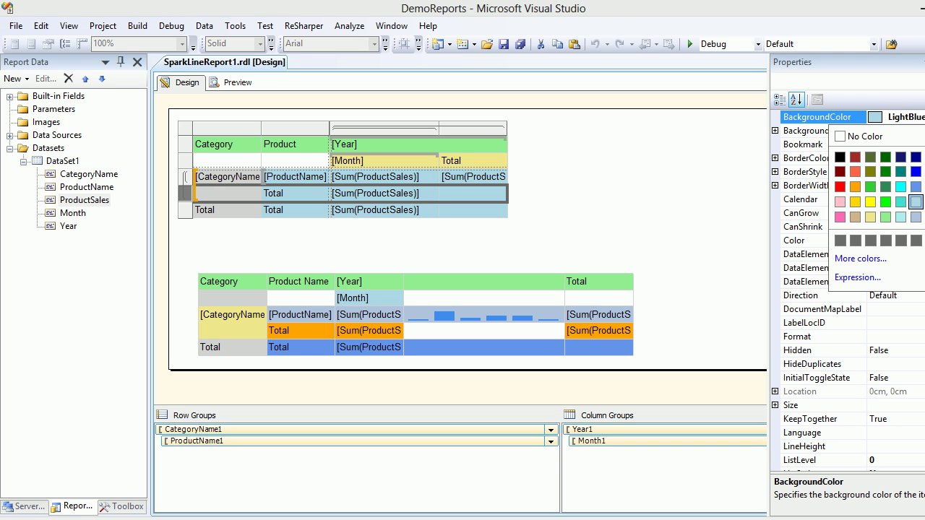
- Set the background color of the new matrix's category total row to Pink, and select the overall total row
left_click(840, 203)
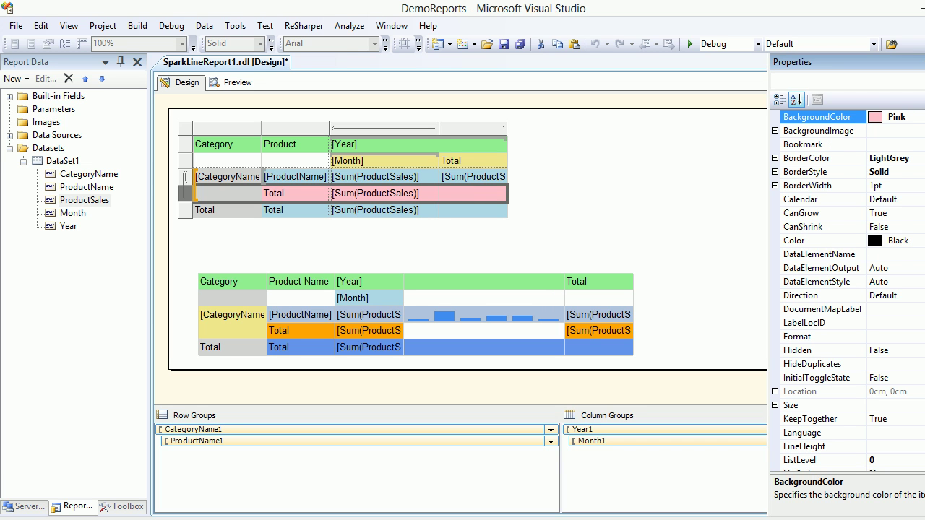
left_click(185, 210)
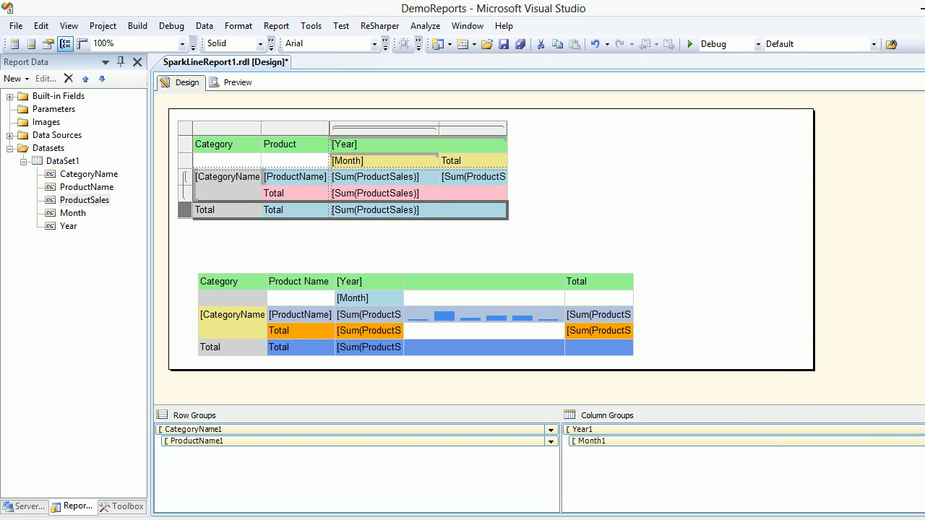
- Set the background color of the new matrix's overall total row to tan and save the report
key("F4")
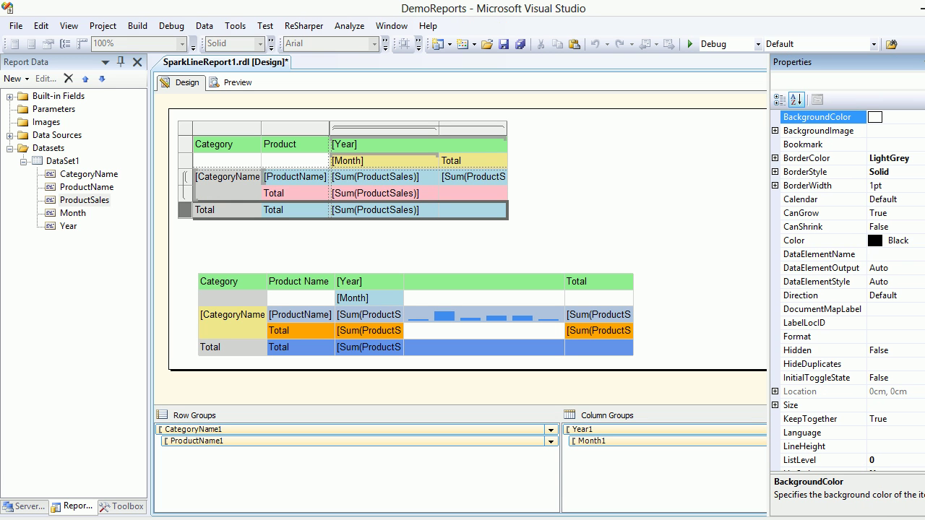
left_click(923, 117)
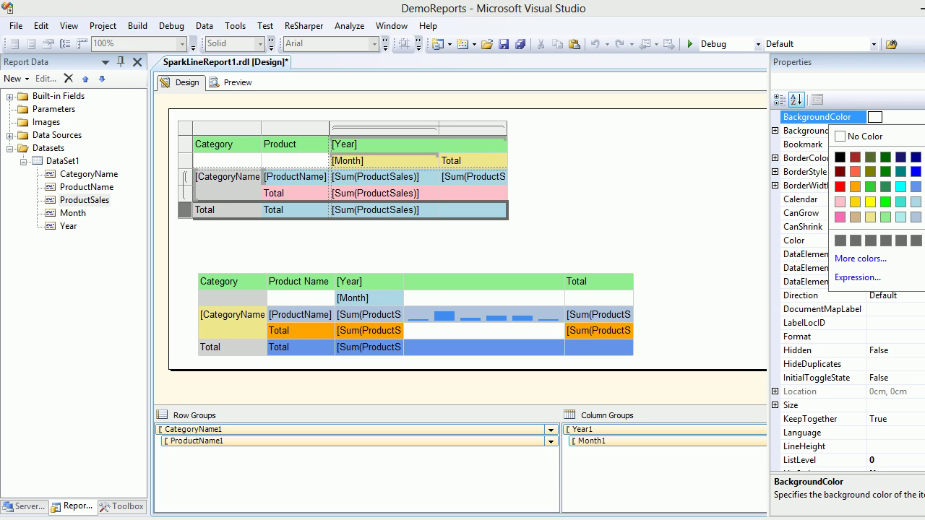
left_click(856, 216)
key("ctrl+s")
- Preview the report, check the category total rows and the last page, and return to the design view
left_click(233, 82)
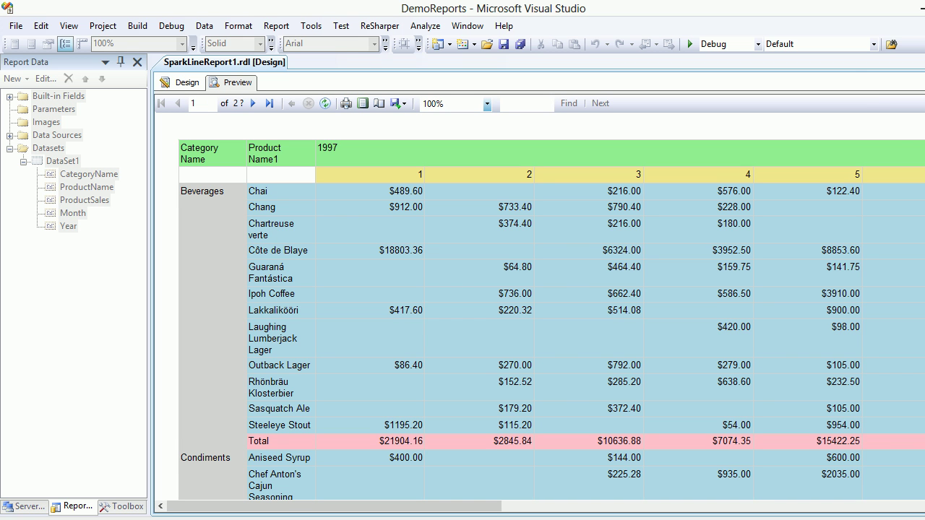
key("ctrl+alt+l")
key("Escape")
scroll(534, 303, "down", 3)
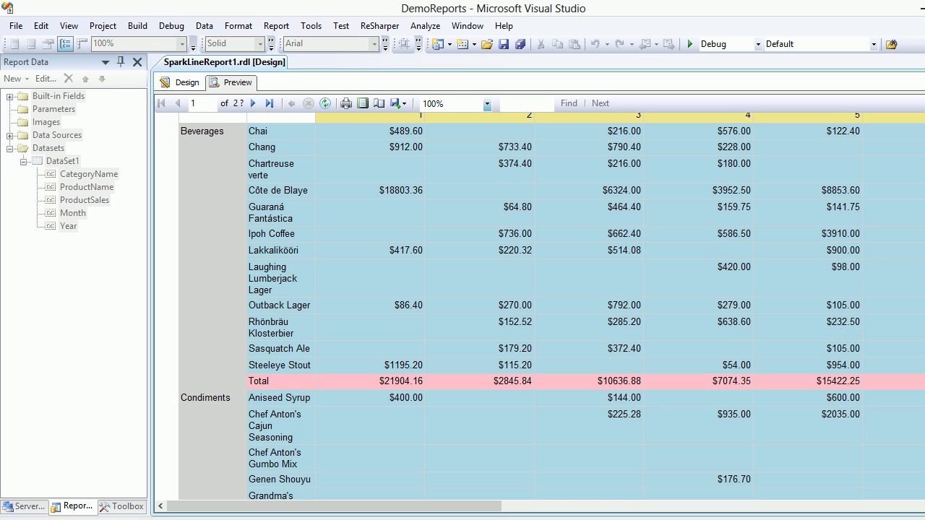
left_click(269, 103)
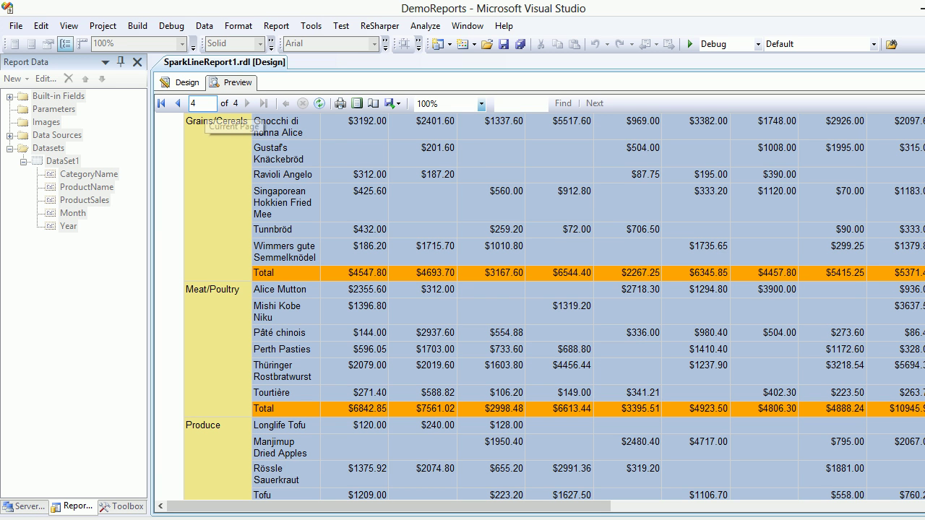
left_click(181, 82)
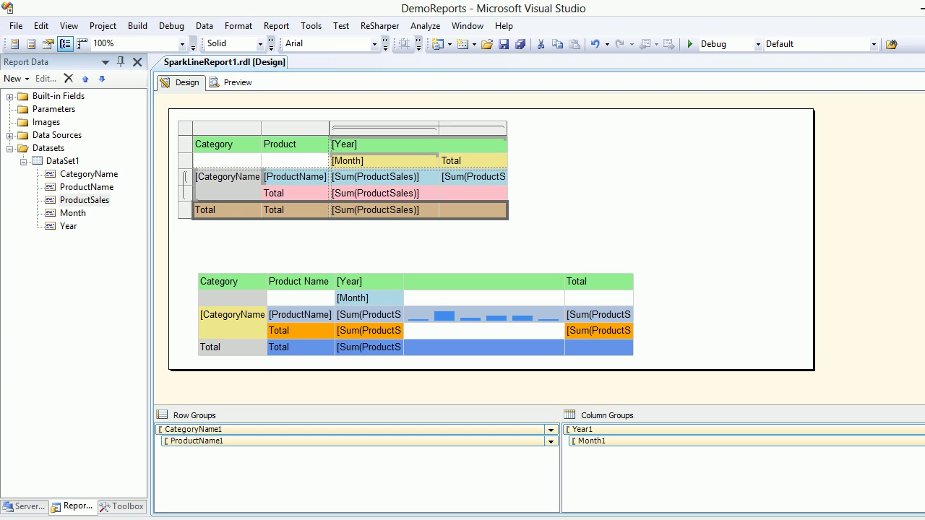
- Delete the old sample matrix with the sparkline below the new matrix and save the report
left_click(231, 282)
left_click(189, 264)
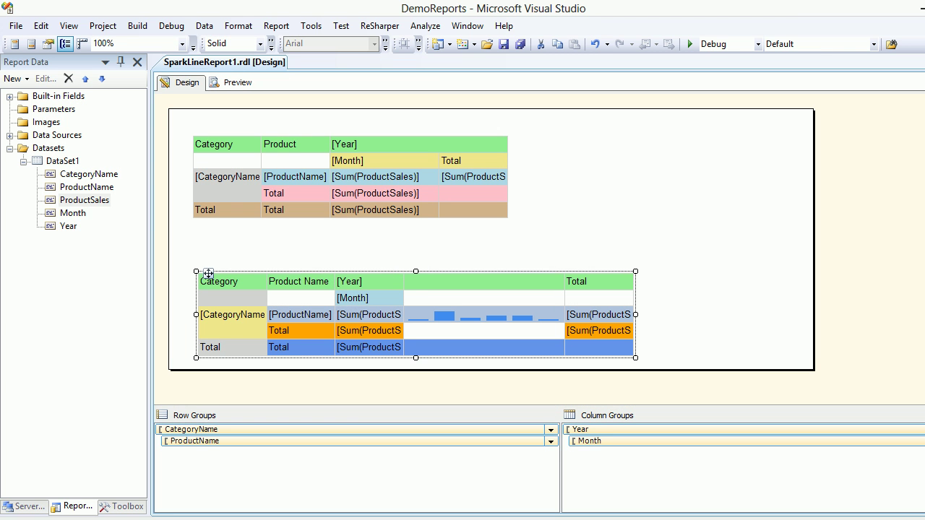
key("Delete")
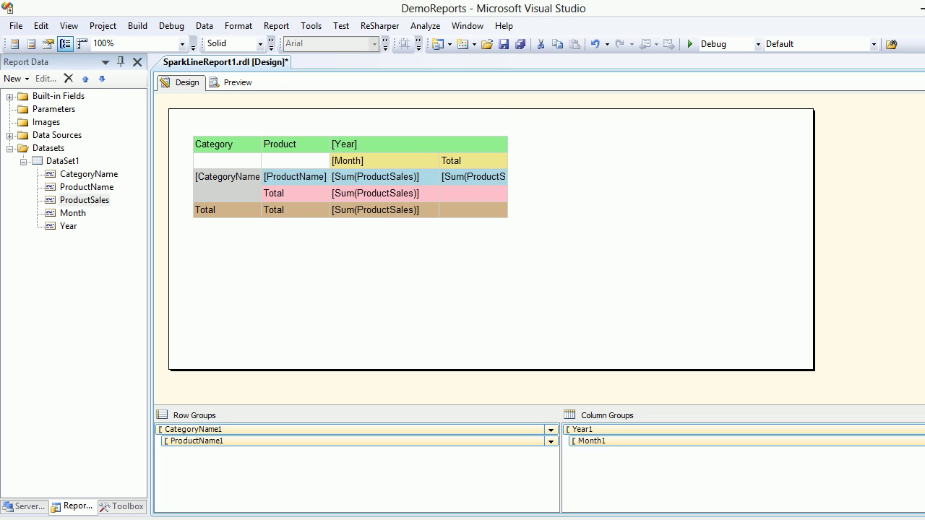
key("ctrl+s")
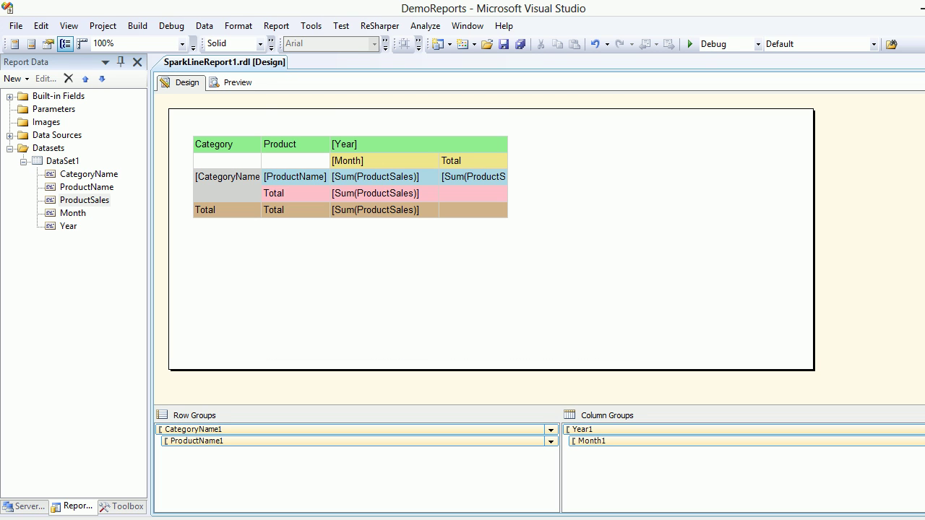
- Preview the report and examine the overall total row at the end of page 2, returning to the design view
left_click(232, 82)
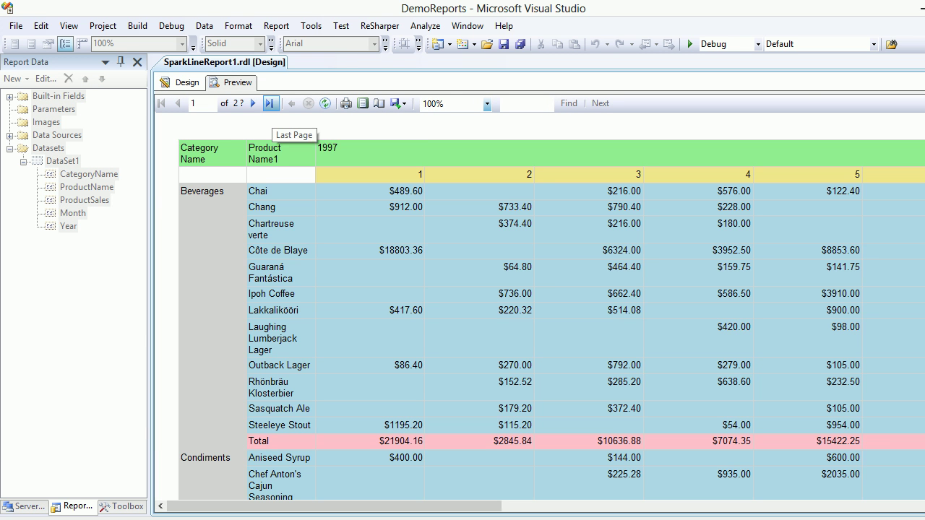
left_click(264, 103)
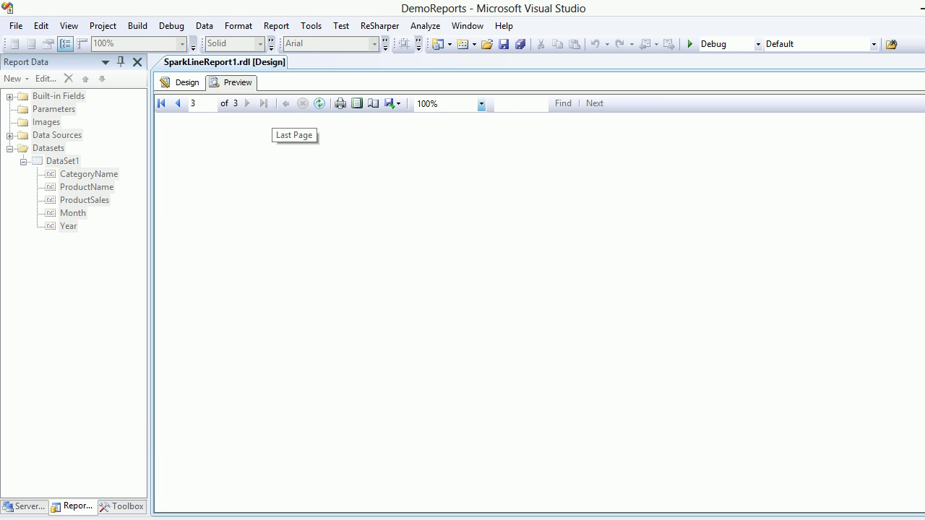
left_click(177, 103)
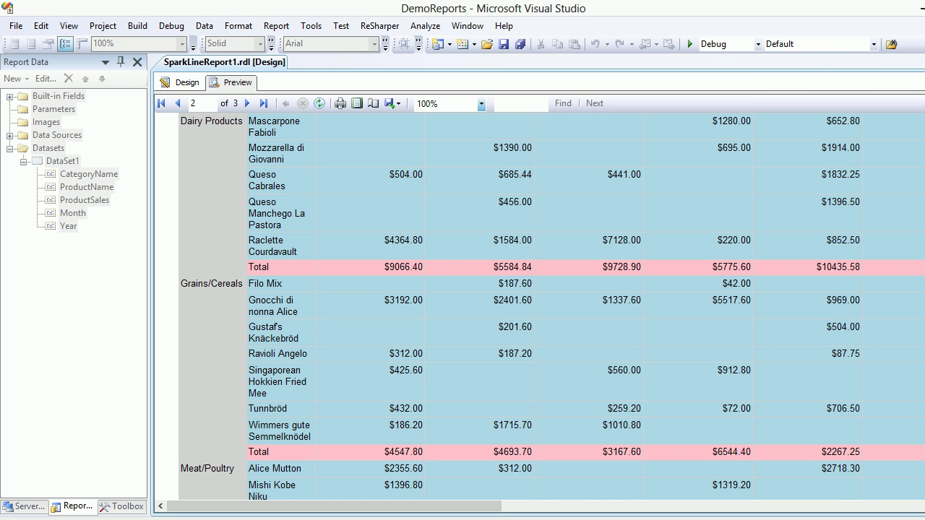
scroll(539, 304, "down", 10)
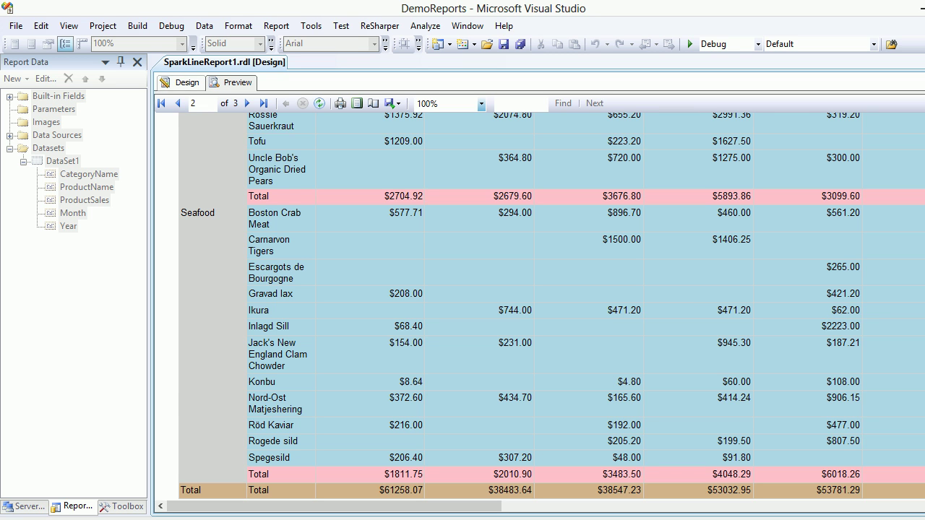
left_click(182, 82)
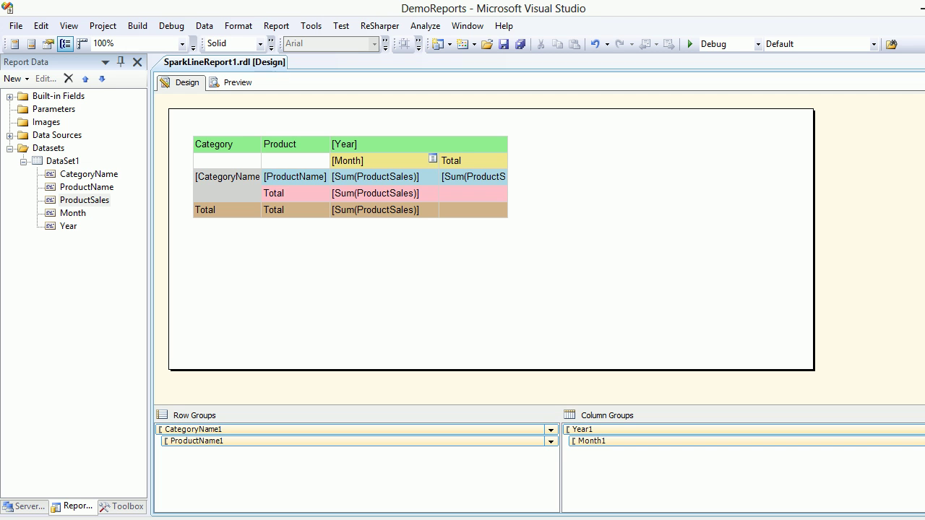
left_click(462, 145)
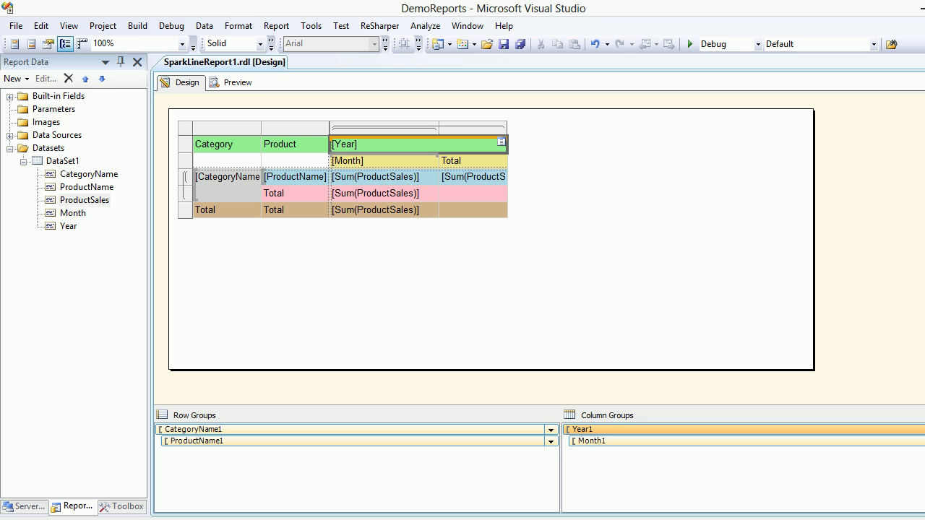
left_click(472, 128)
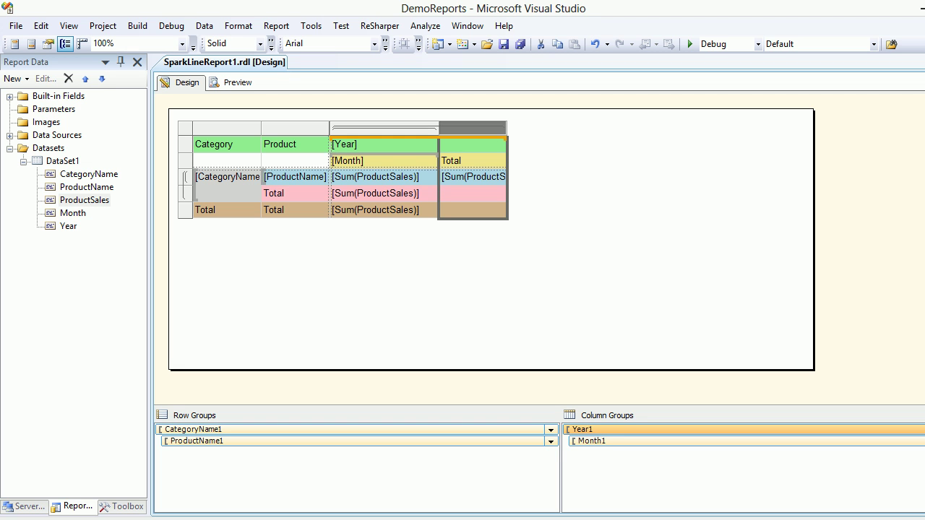
right_click(475, 131)
key("Escape")
left_click(204, 136)
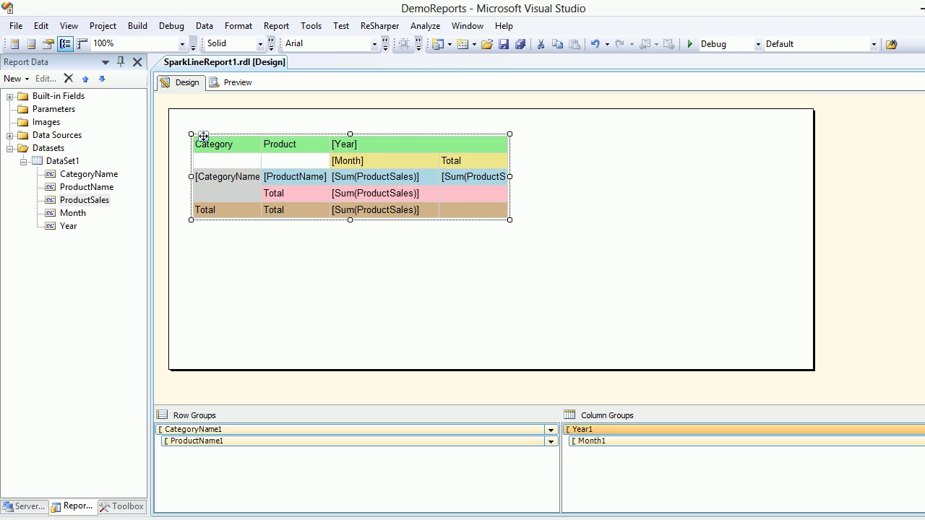
left_click(467, 145)
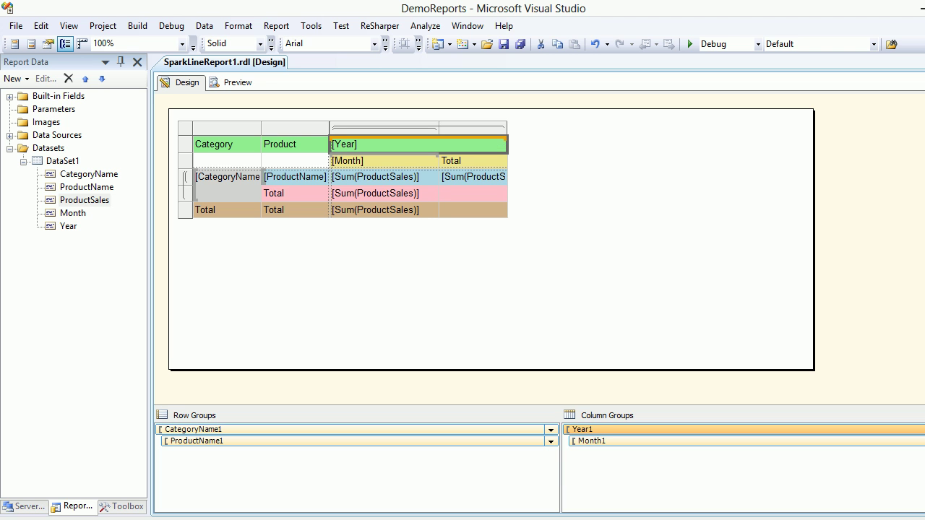
left_click(472, 128)
right_click(497, 133)
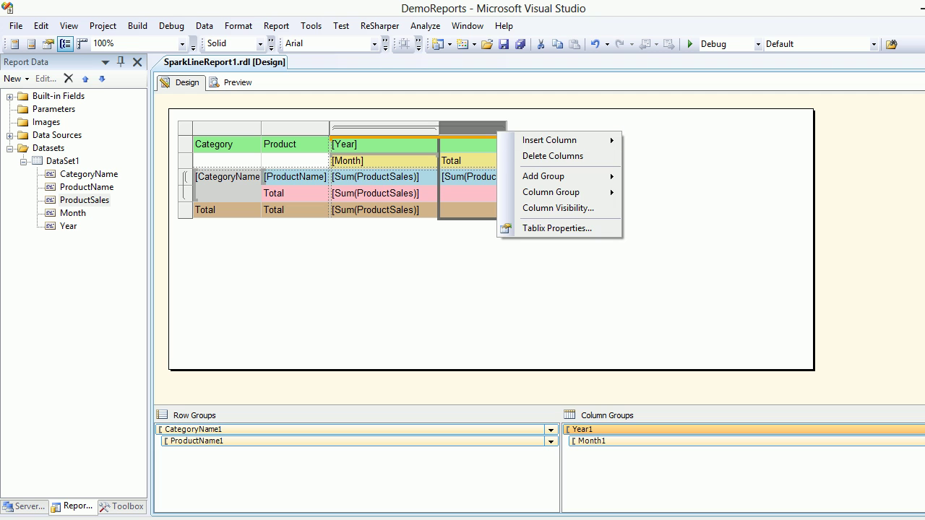
mouse_move(571, 140)
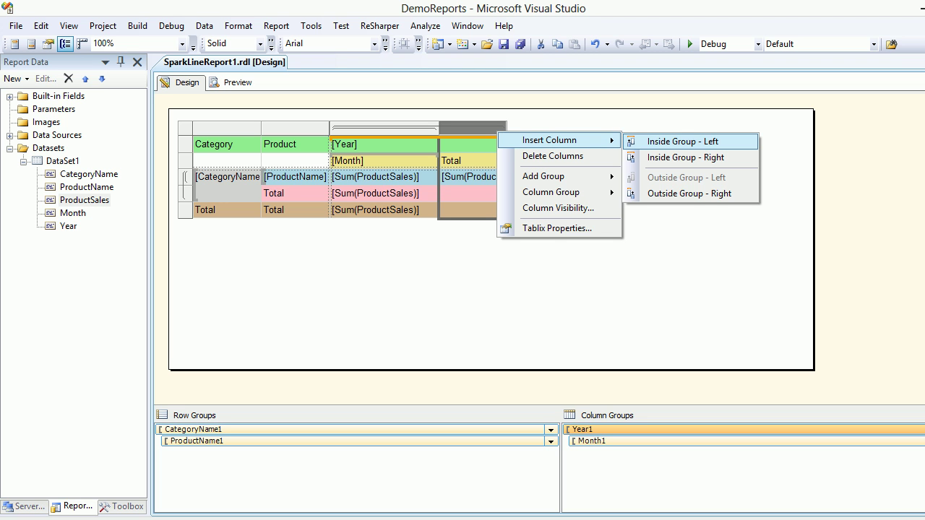
left_click(554, 272)
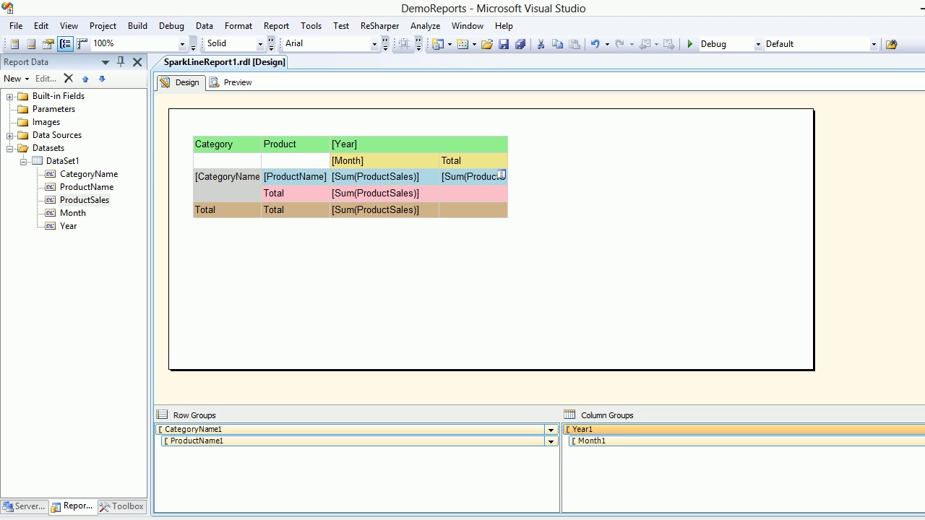
left_click(491, 160)
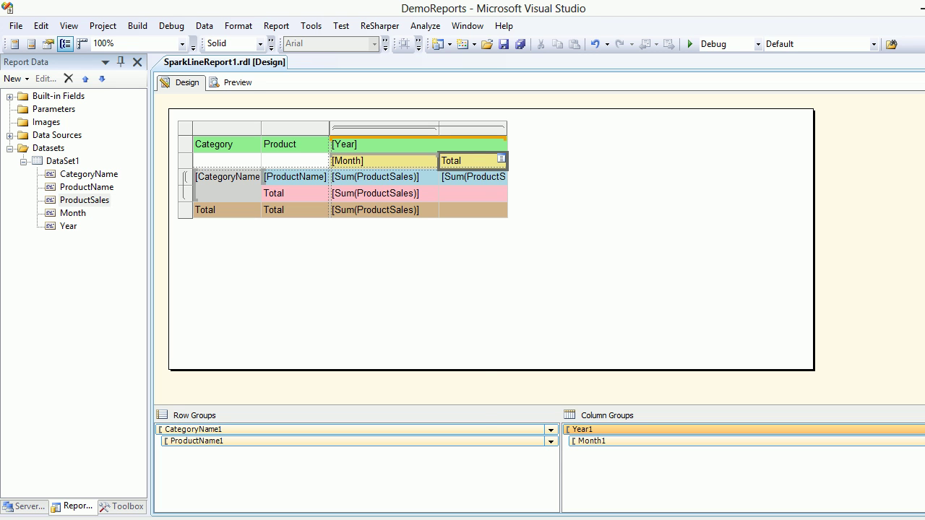
right_click(486, 164)
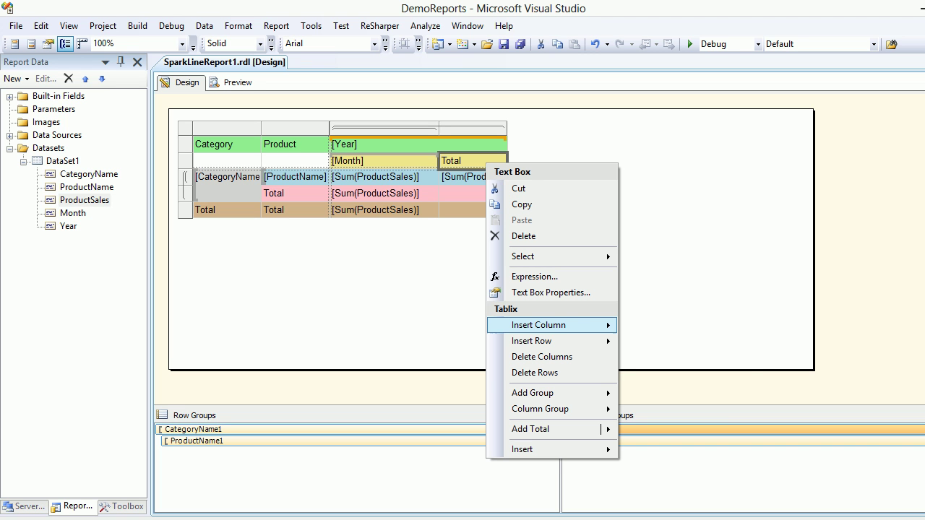
mouse_move(549, 325)
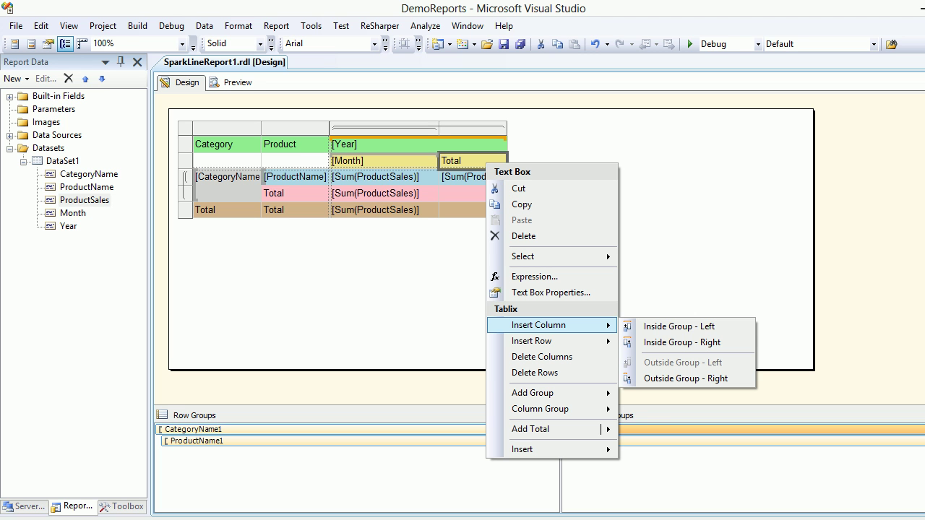
left_click(678, 269)
- Insert an empty column inside the year group to the right of the matrix's Total column
left_click(419, 144)
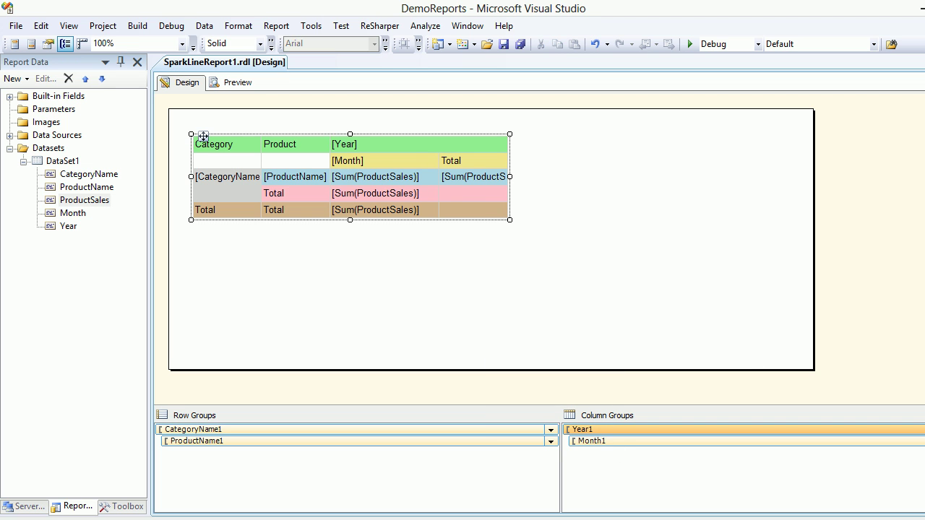
left_click(419, 145)
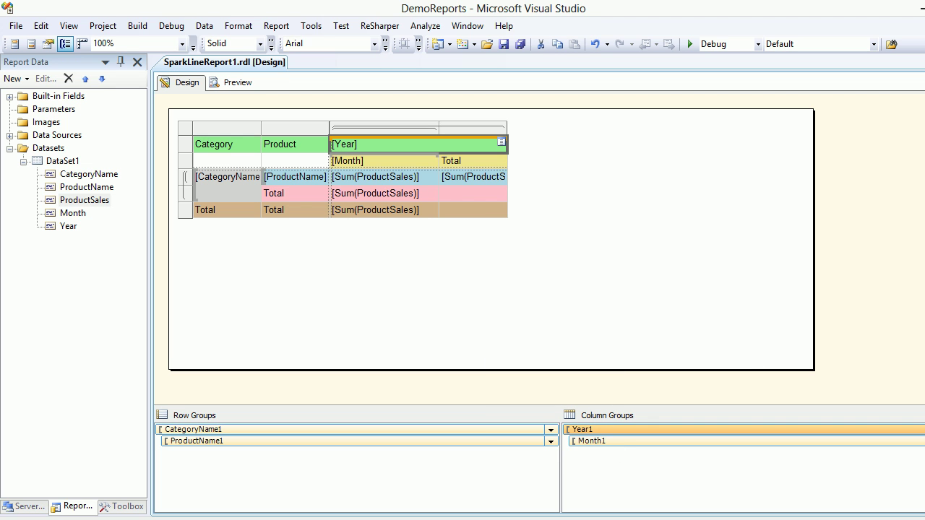
left_click(473, 128)
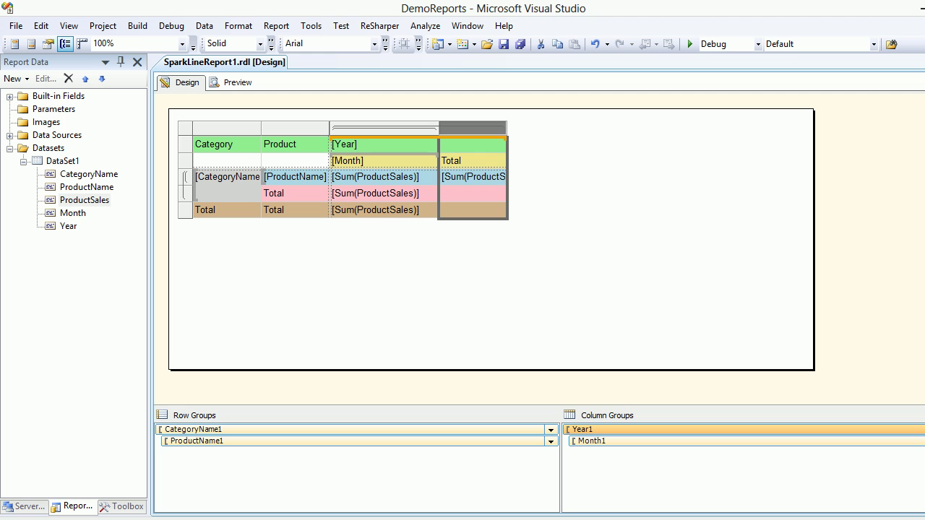
right_click(485, 129)
mouse_move(549, 137)
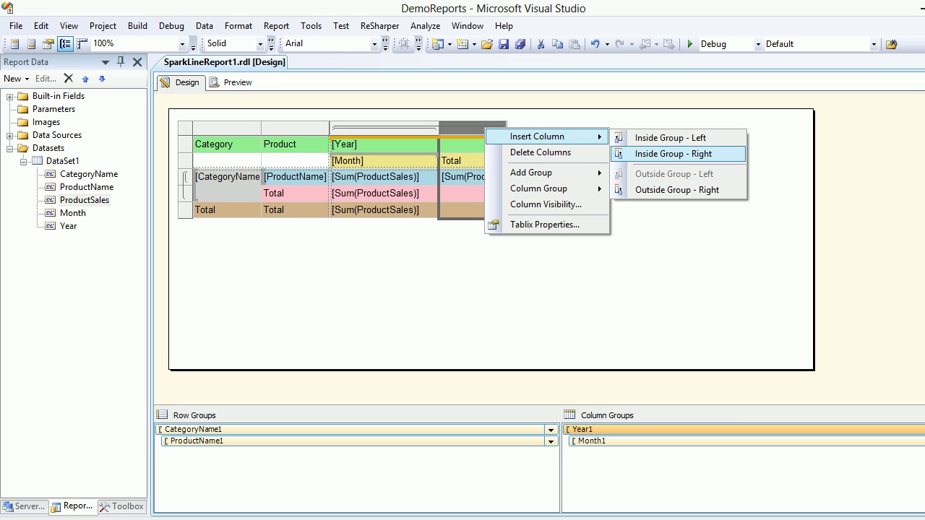
left_click(673, 153)
left_click(665, 167)
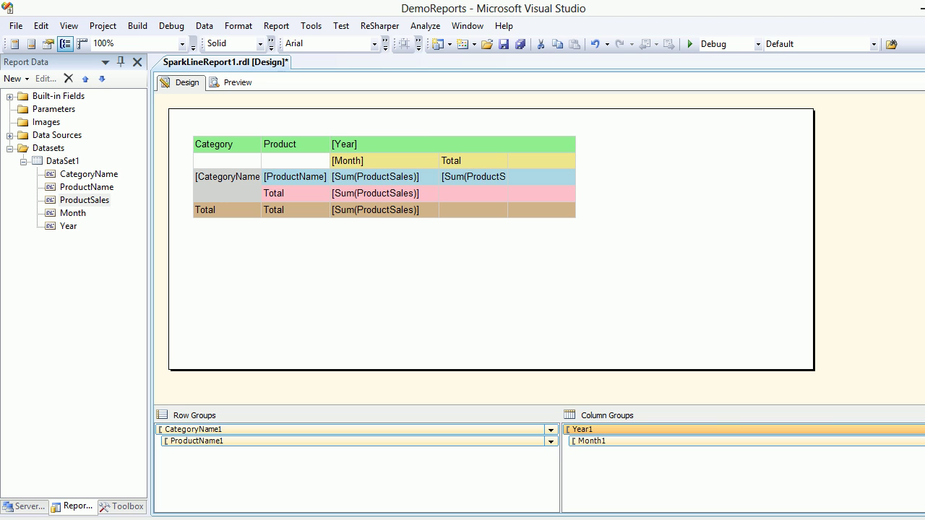
left_click(527, 145)
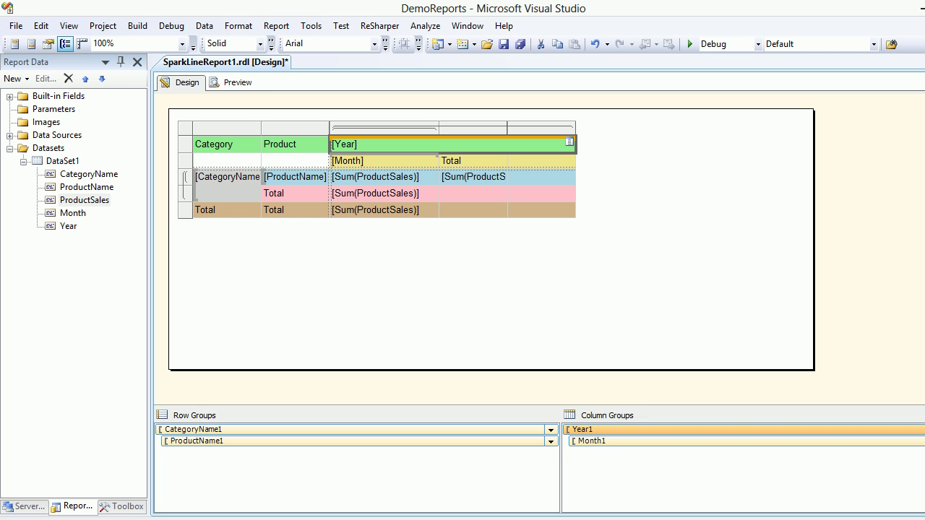
- Preview the report and check the empty column beside the yearly Total column, returning to the design view
left_click(233, 82)
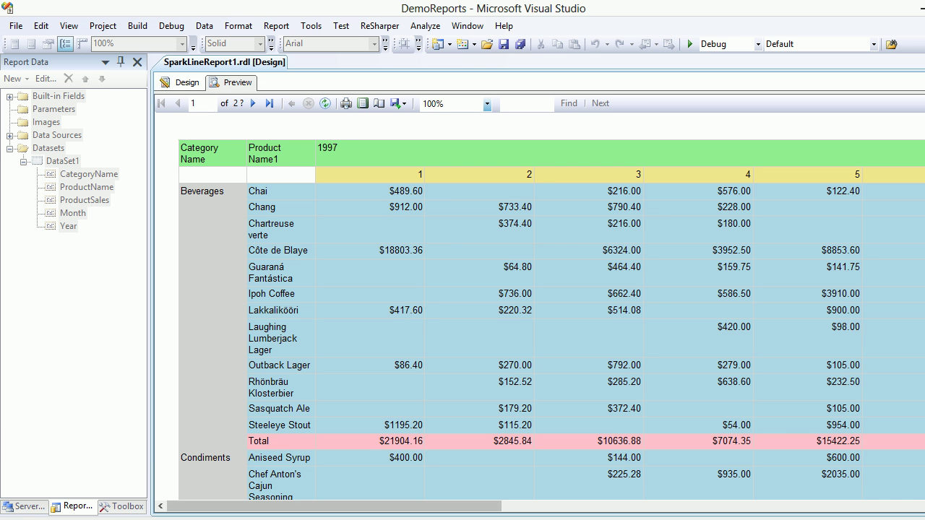
left_click_drag(334, 507, 774, 507)
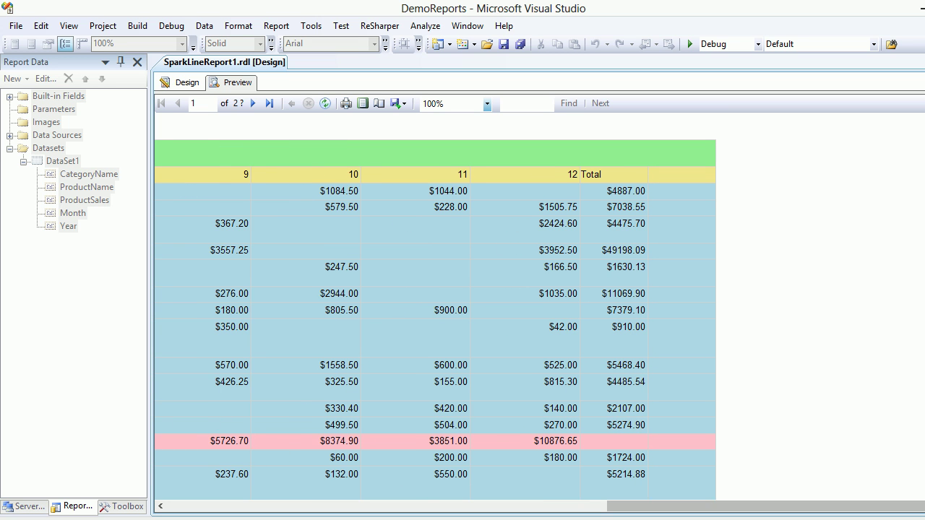
left_click(182, 83)
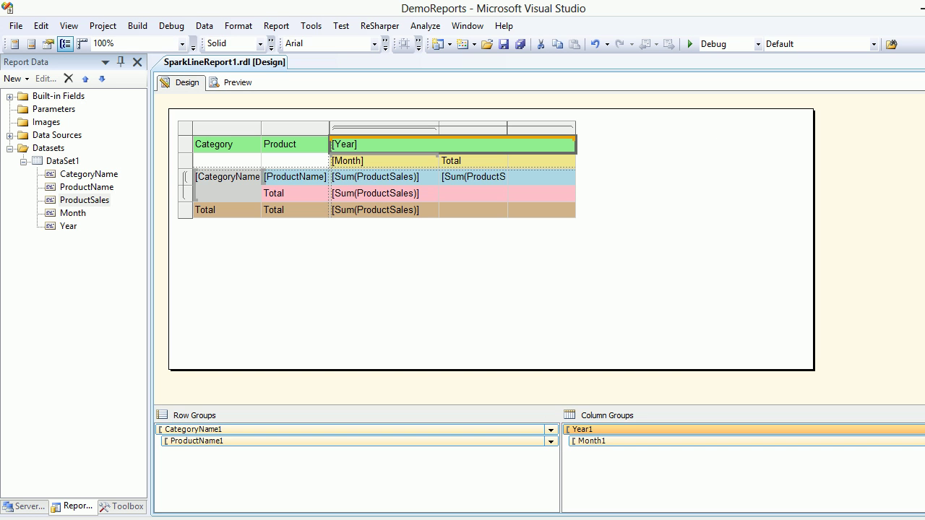
- Delete the empty column to the right of the matrix's Total column
left_click(541, 129)
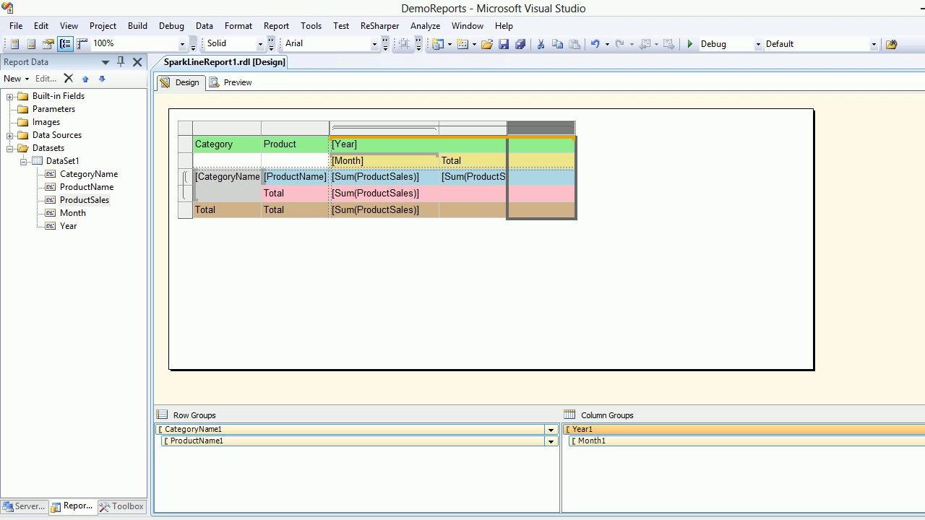
right_click(541, 129)
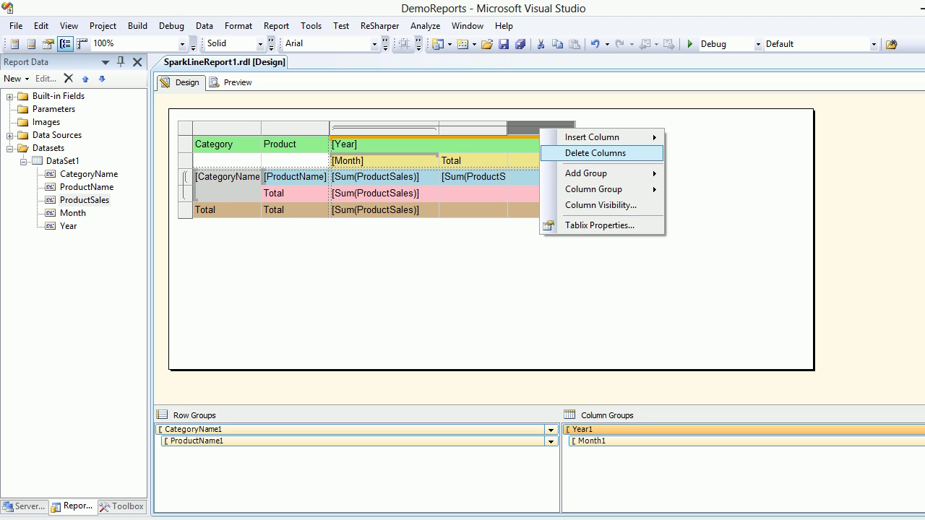
left_click(596, 152)
- Insert an empty column inside the year group to the left of the matrix's Total column
left_click(470, 128)
right_click(466, 130)
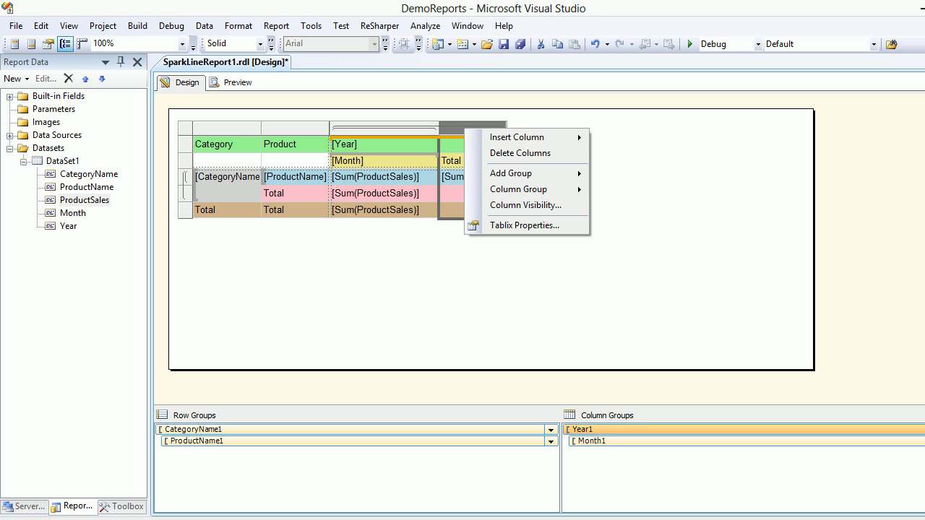
mouse_move(528, 138)
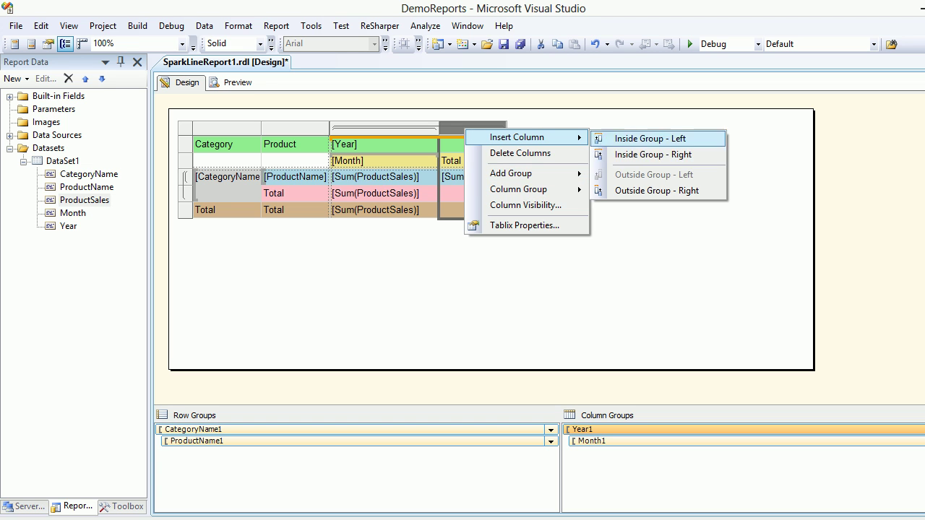
left_click(649, 138)
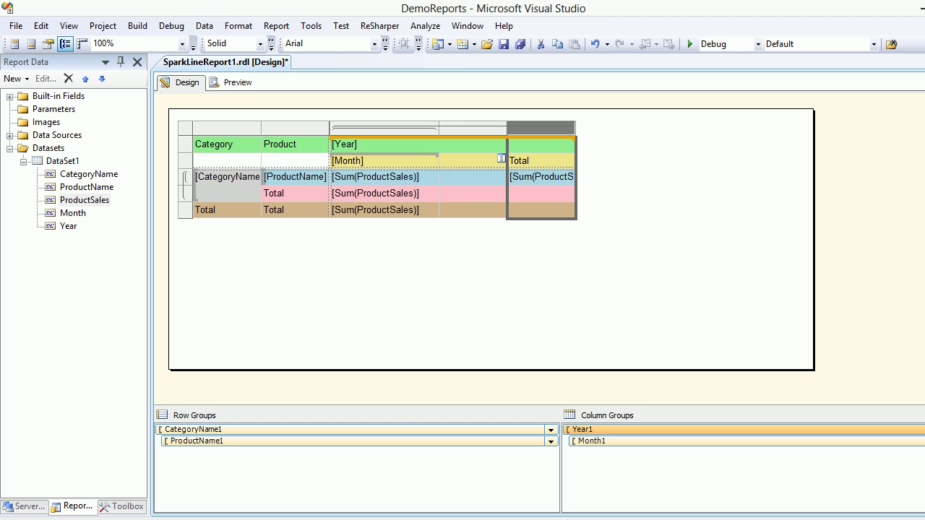
- Place a sparkline of the first Column type in the new column's empty cell on the product row
left_click(473, 161)
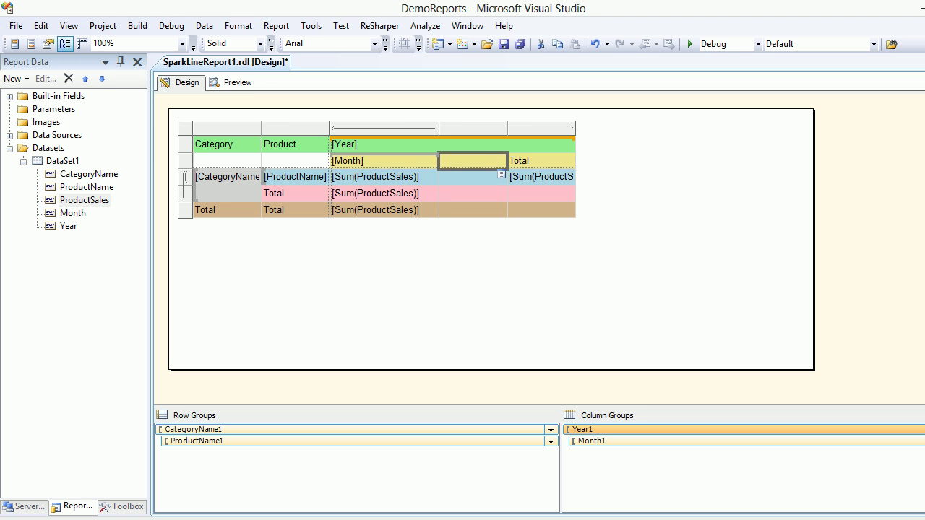
left_click(473, 177)
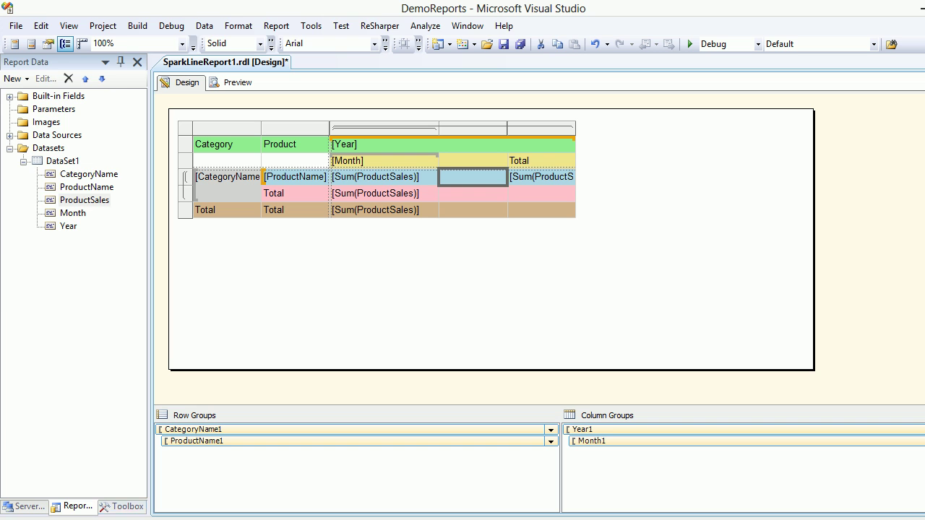
left_click(123, 507)
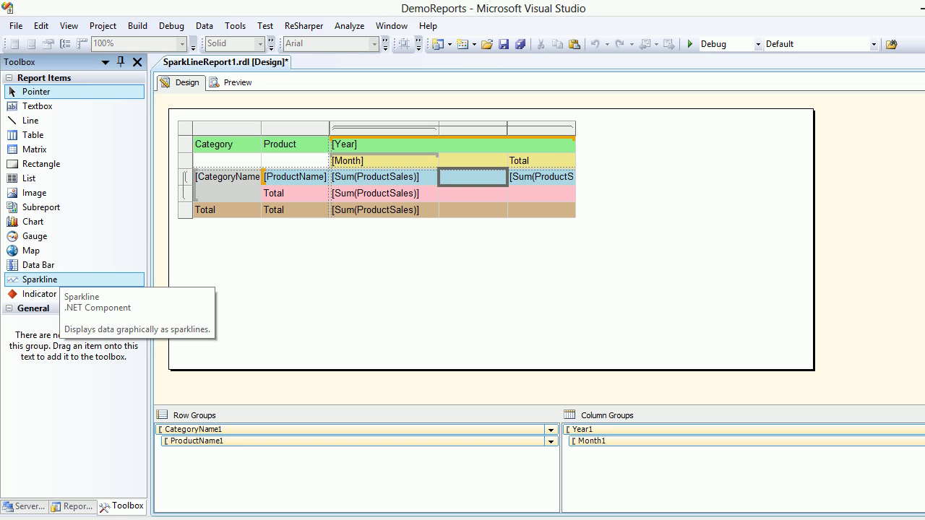
left_click_drag(58, 280, 473, 177)
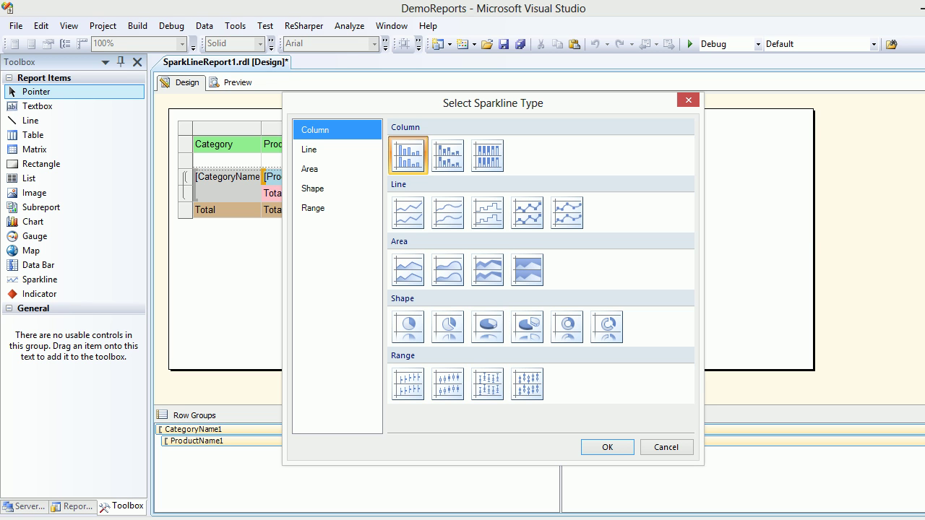
double_click(406, 157)
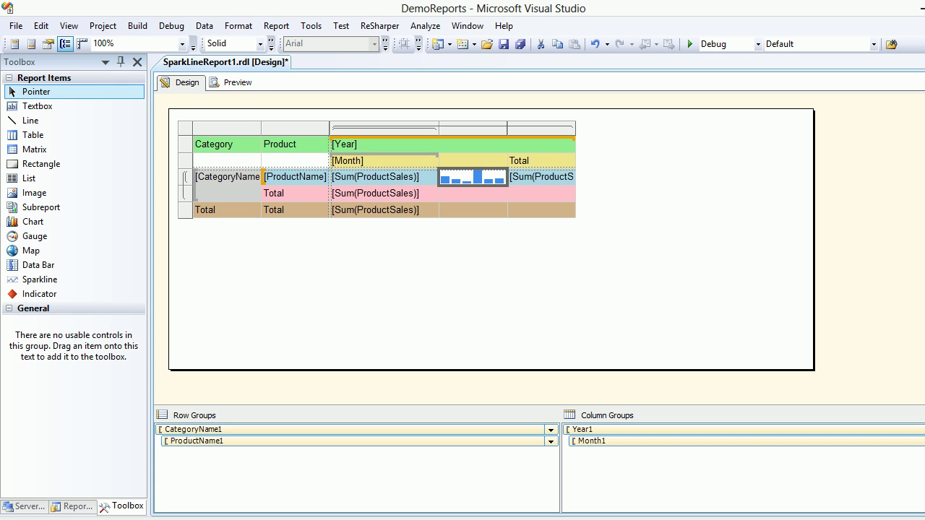
- Add ProductSales as the sparkline's value and Year and Month as its category groups
left_click(474, 178)
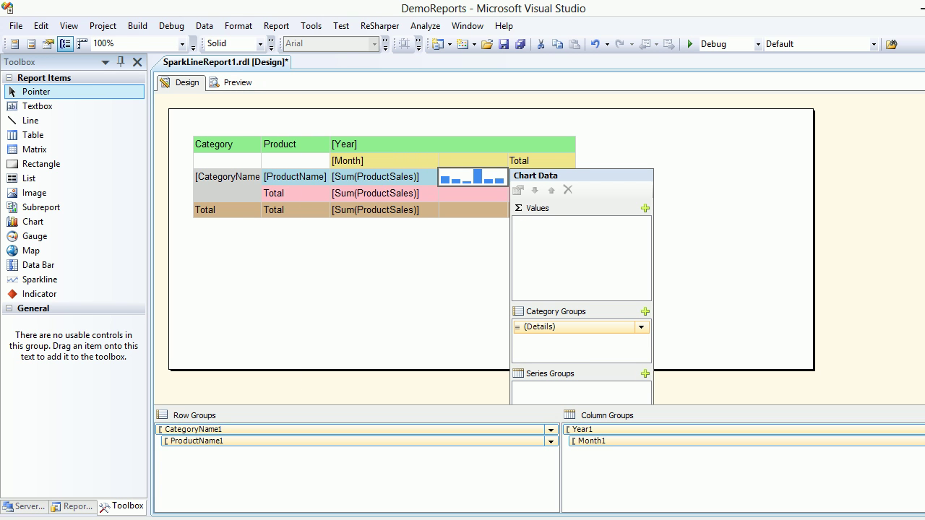
left_click(644, 208)
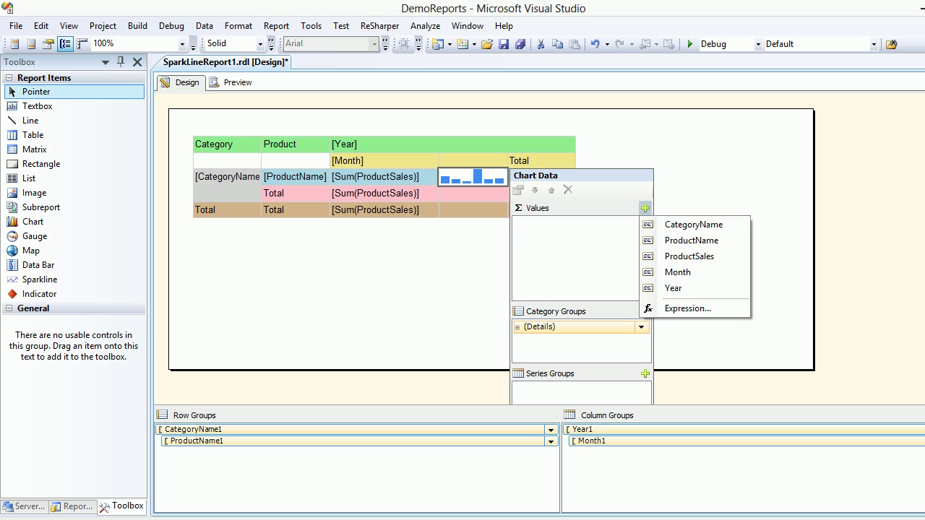
left_click(689, 255)
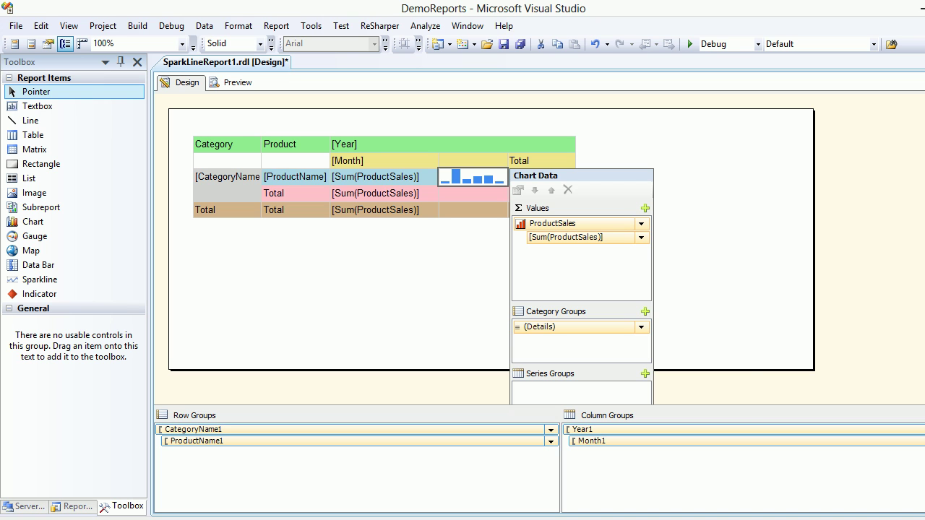
left_click(645, 311)
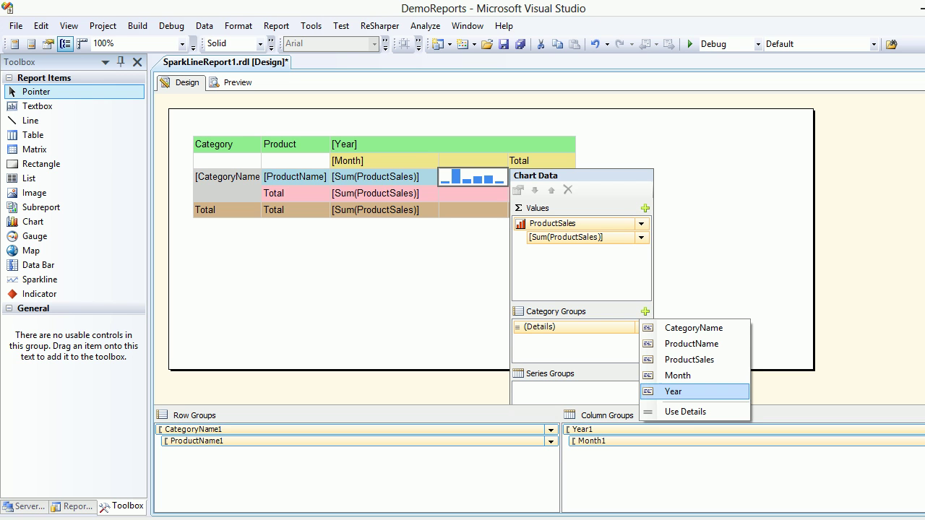
left_click(673, 391)
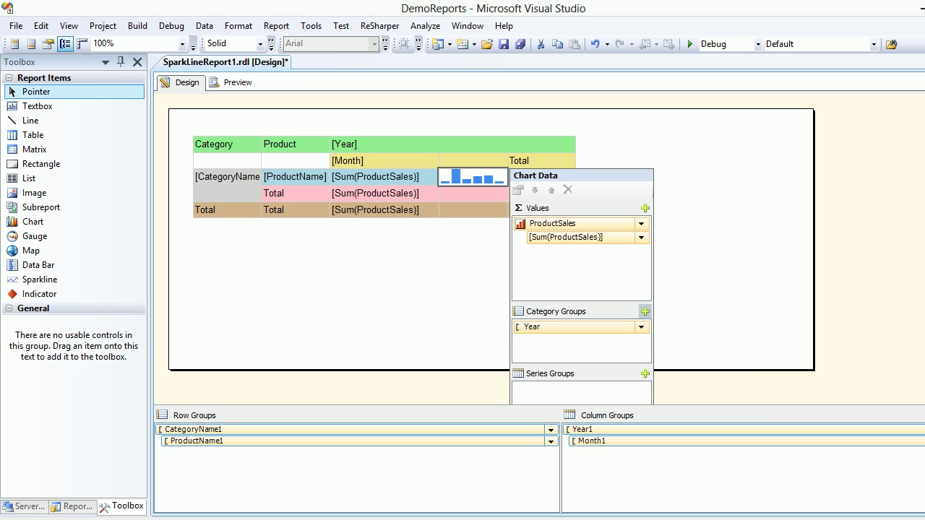
left_click(644, 312)
left_click(677, 375)
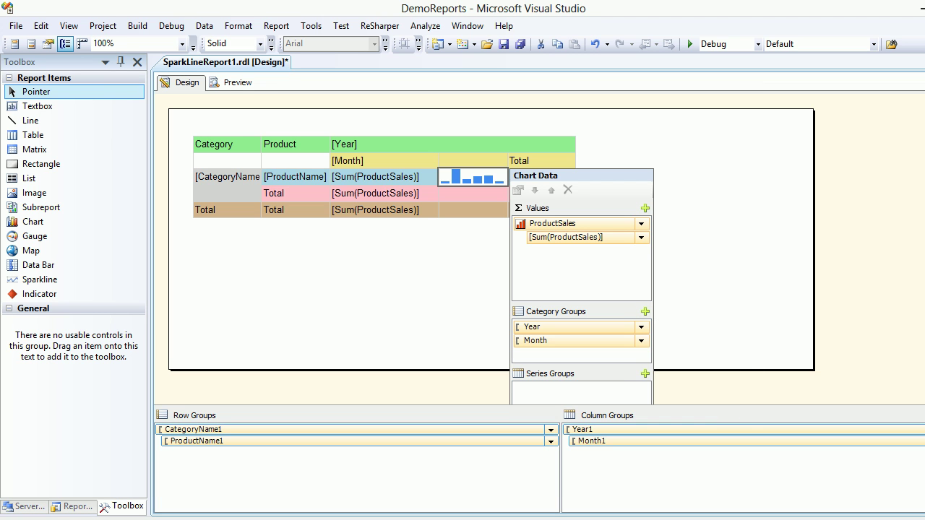
- Delete the Year category group from the sparkline's chart data
left_click(577, 327)
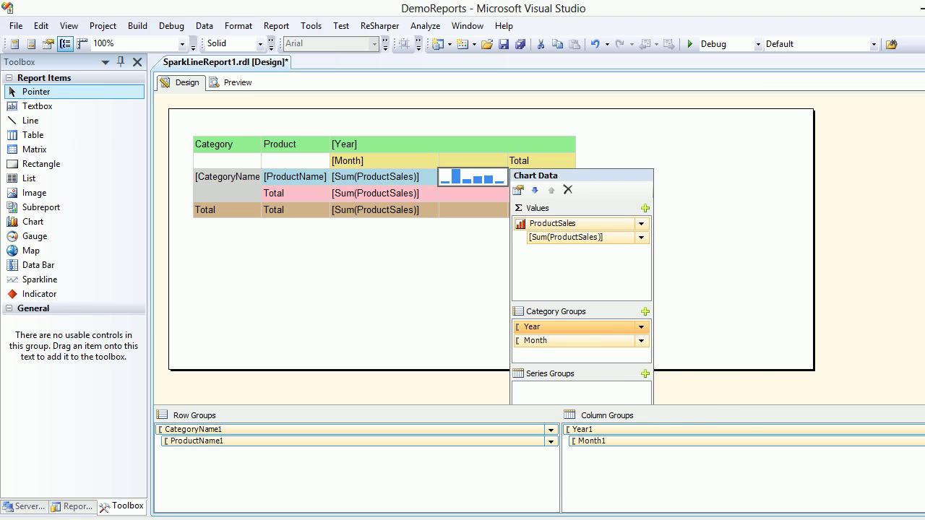
right_click(599, 328)
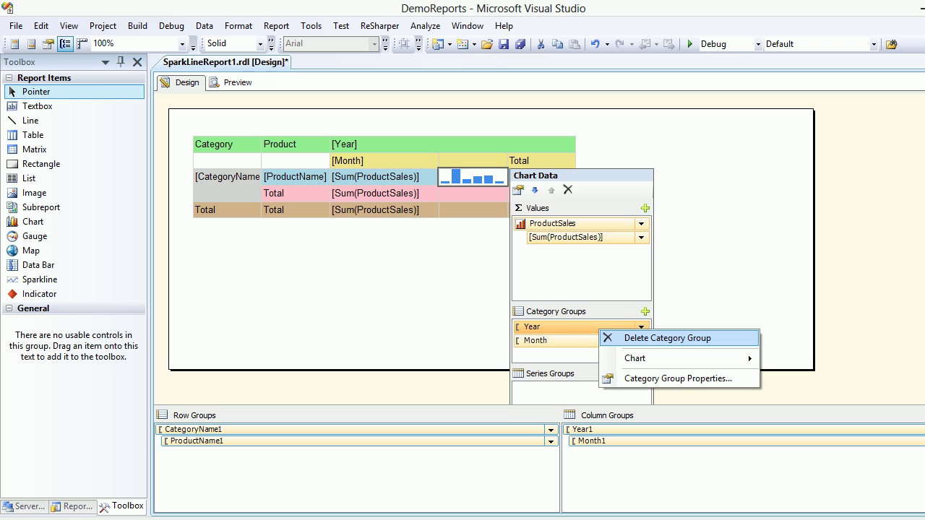
left_click(650, 338)
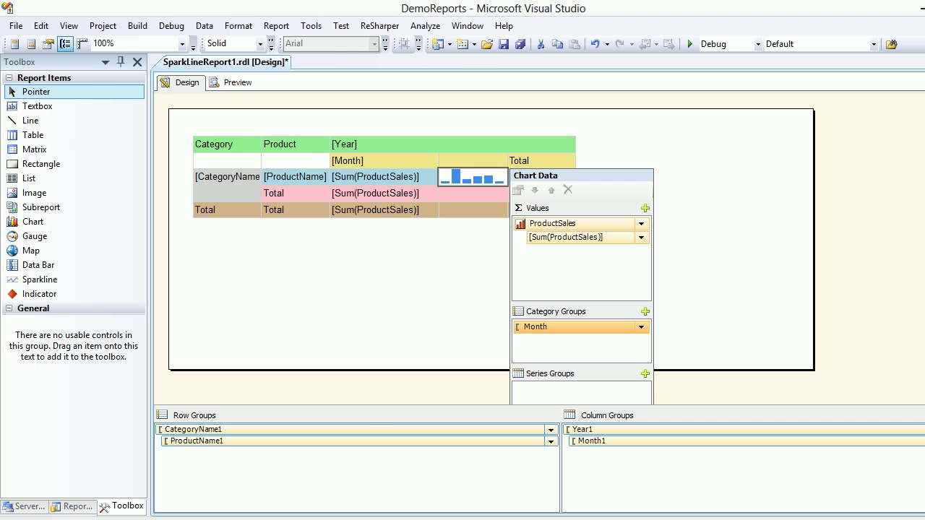
key("super+c")
key("Escape")
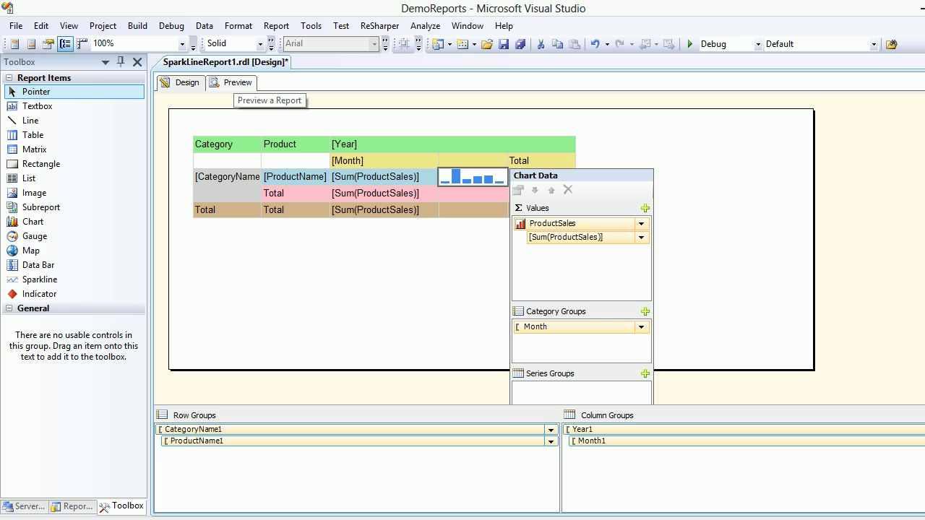
- Preview and save the report, examine the sparkline bars beside the yearly Total column, and return to the design view
left_click(235, 83)
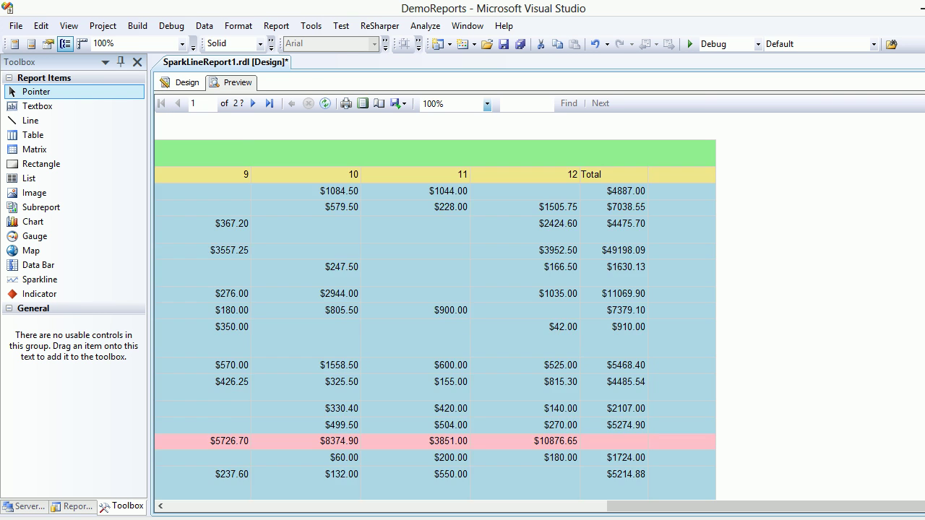
key("ctrl+s")
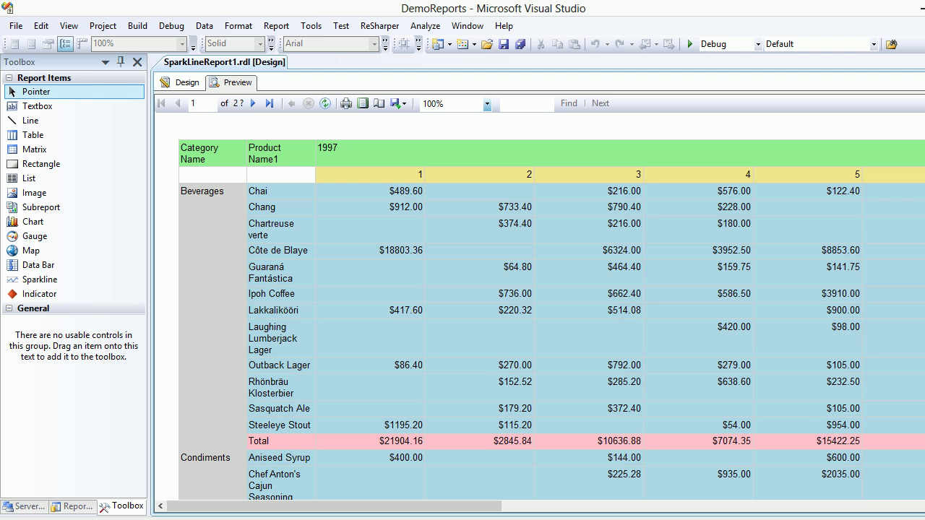
left_click_drag(333, 506, 725, 505)
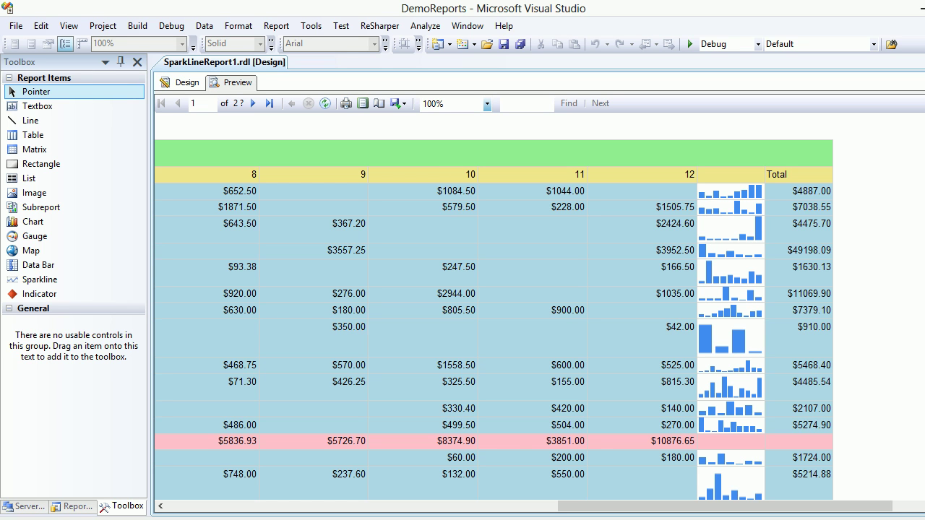
mouse_move(678, 340)
left_mouse_down()
mouse_move(673, 330)
mouse_move(714, 322)
mouse_move(766, 336)
mouse_move(722, 375)
mouse_move(665, 346)
mouse_move(670, 337)
left_mouse_up()
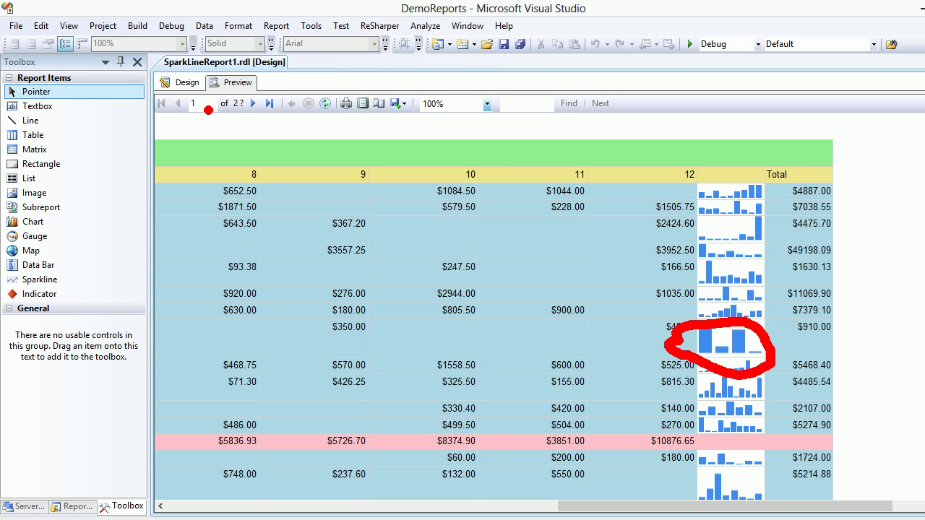
key("Escape")
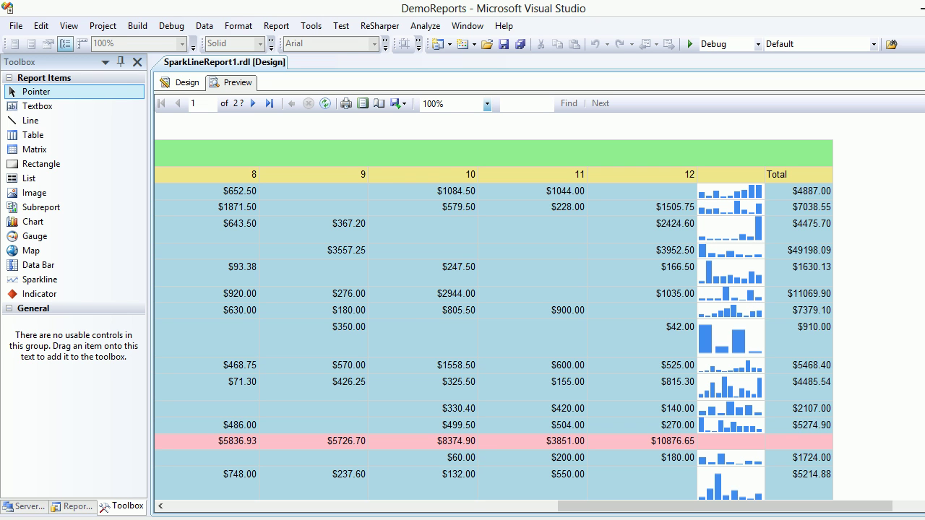
left_click(180, 81)
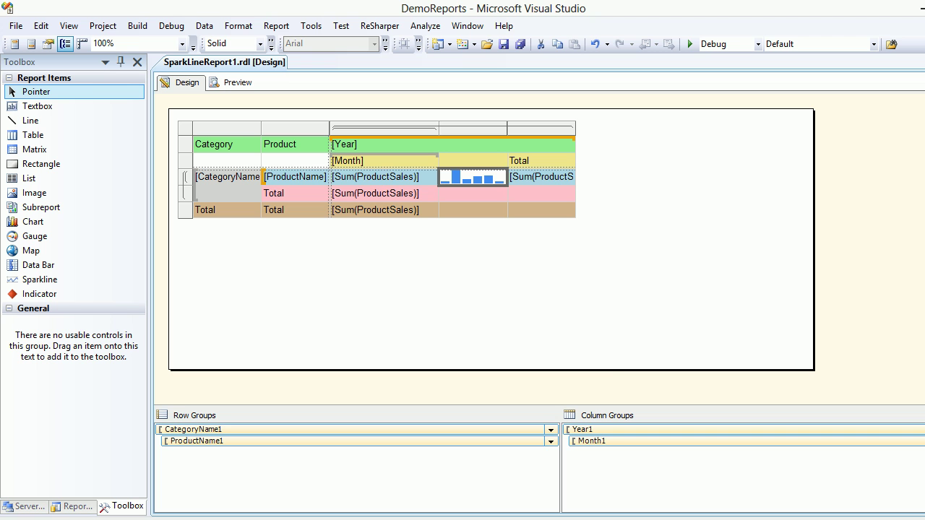
- Align the sparkline's vertical axes in Tablix7
right_click(453, 171)
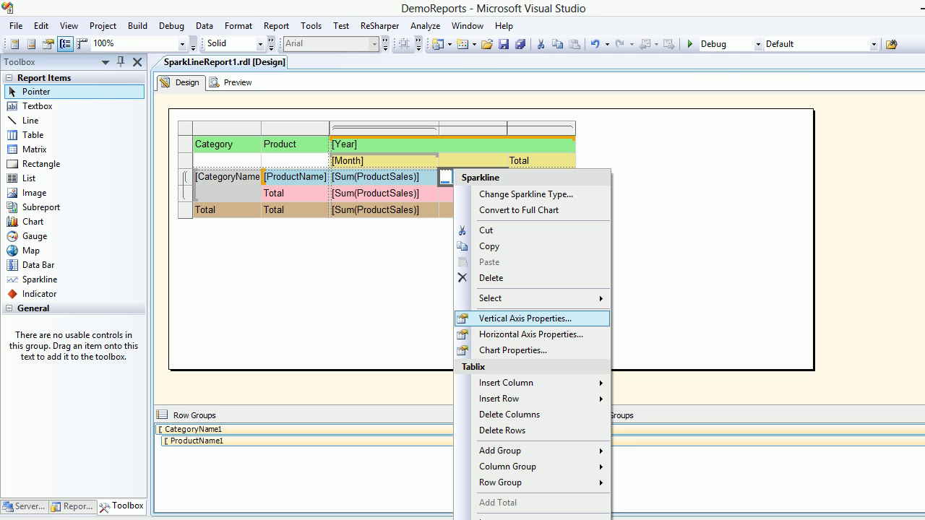
left_click(524, 319)
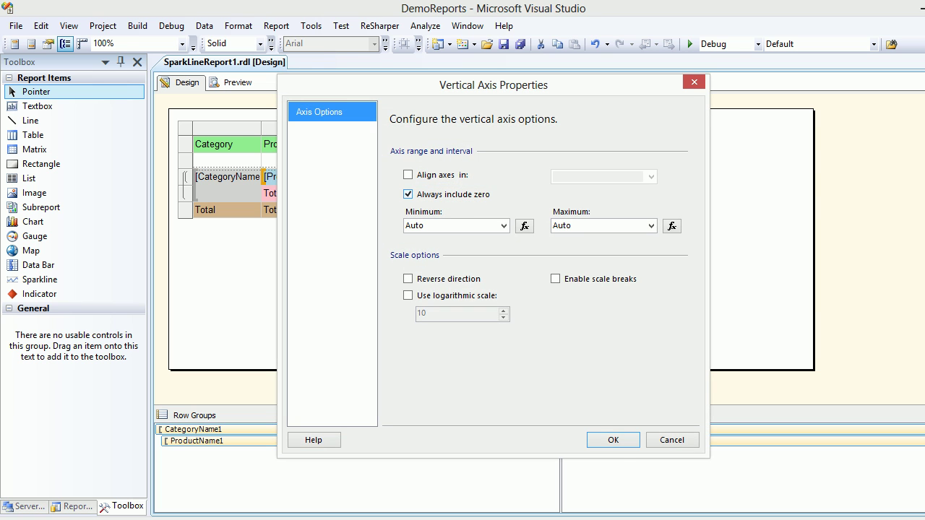
left_click(408, 174)
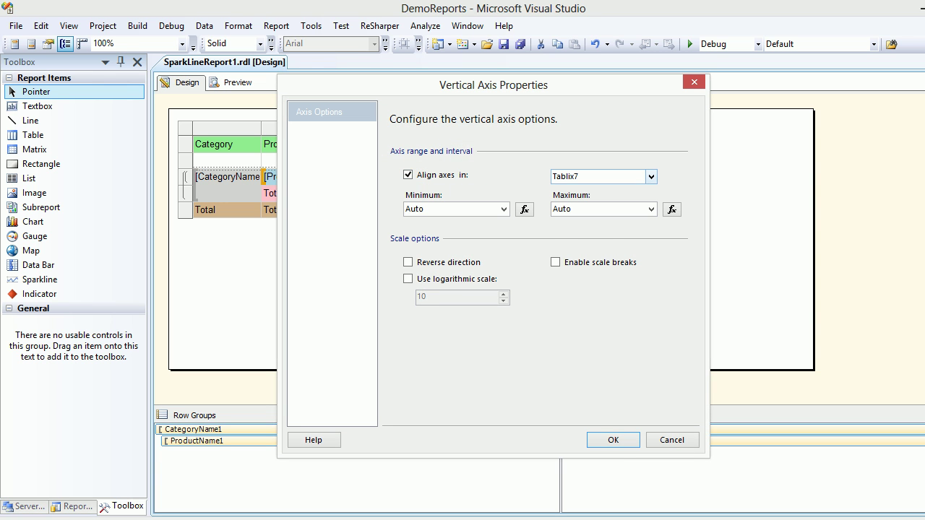
left_click(650, 177)
left_click(651, 176)
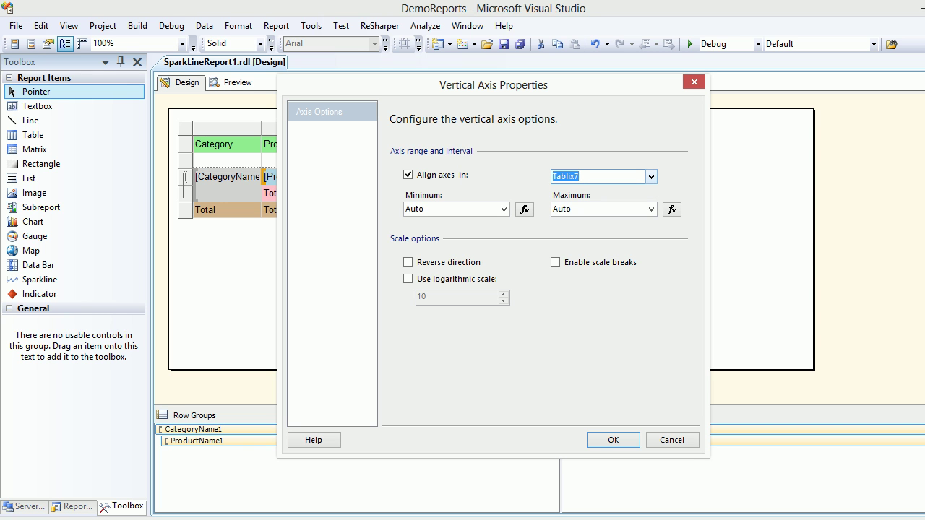
left_click(613, 440)
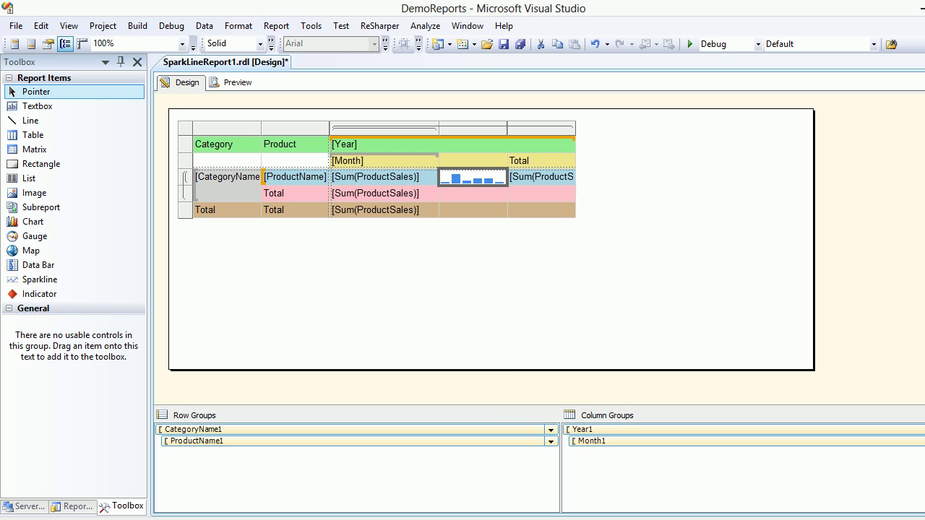
- Align the sparkline's horizontal axes in Tablix7
right_click(478, 177)
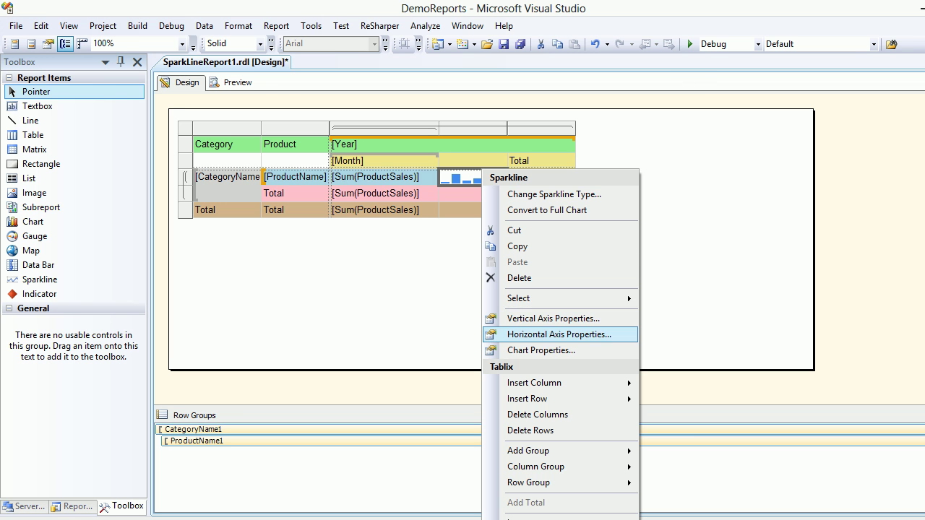
left_click(558, 334)
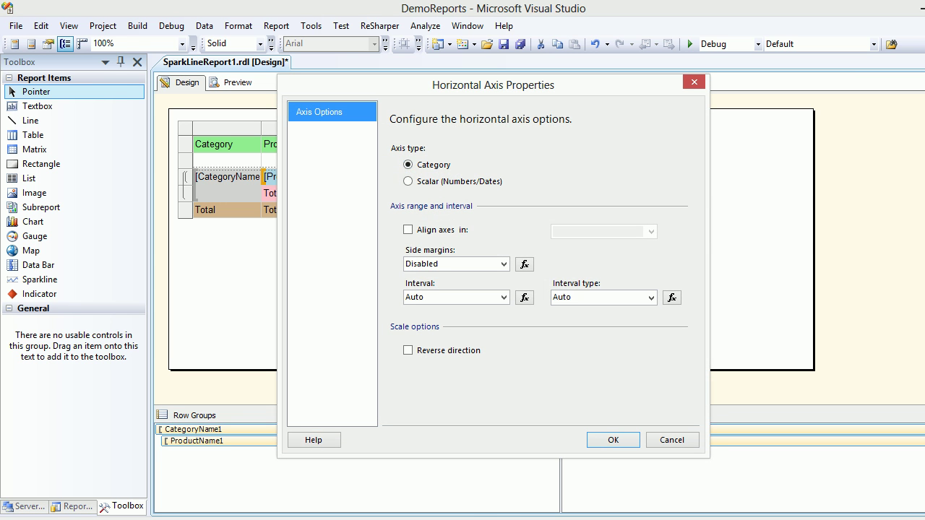
left_click(408, 229)
left_click(651, 232)
left_click(603, 245)
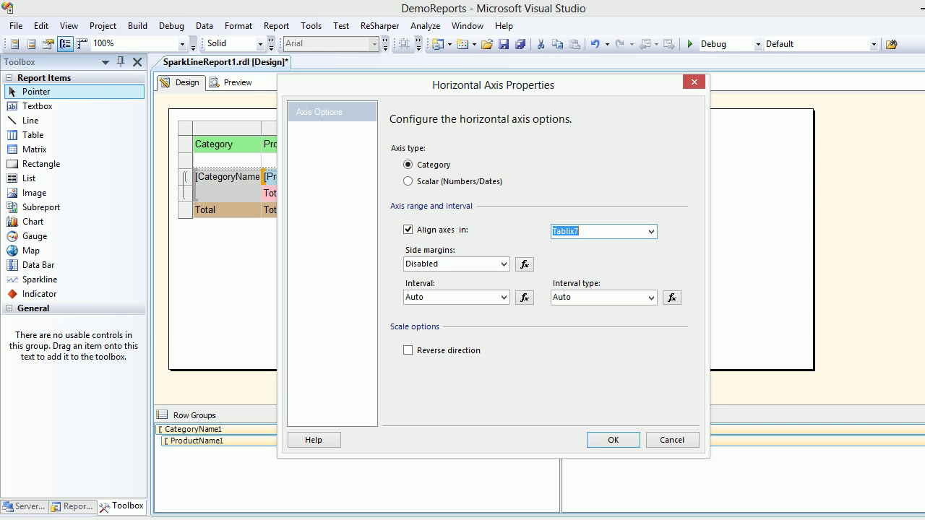
key("Return")
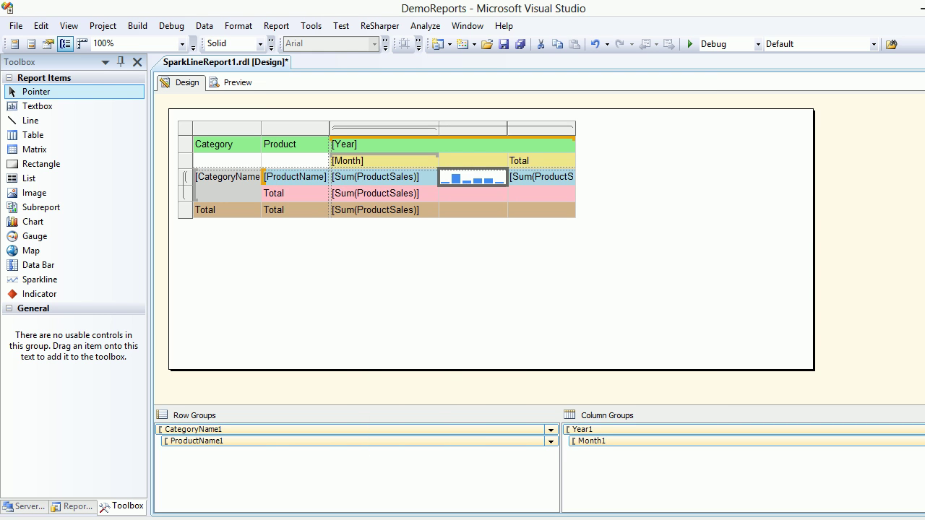
- Preview and save the report, and compare the first product's sparkline bars with its sales in months 7 to 12
left_click(232, 82)
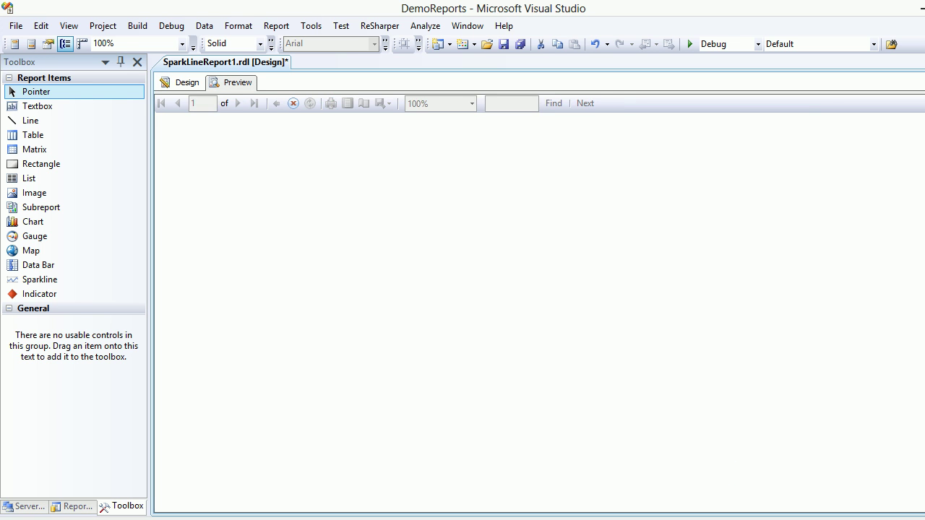
key("ctrl+s")
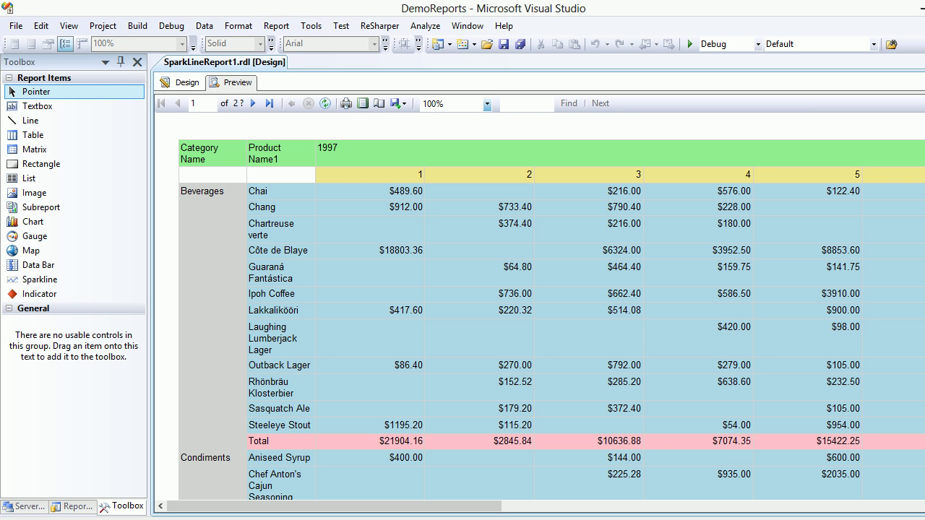
left_click_drag(334, 506, 687, 506)
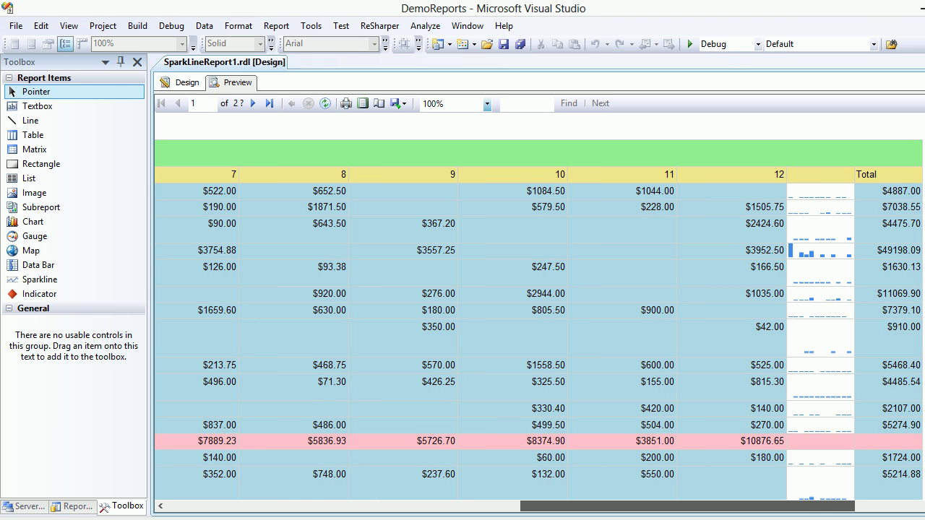
left_click_drag(687, 506, 695, 505)
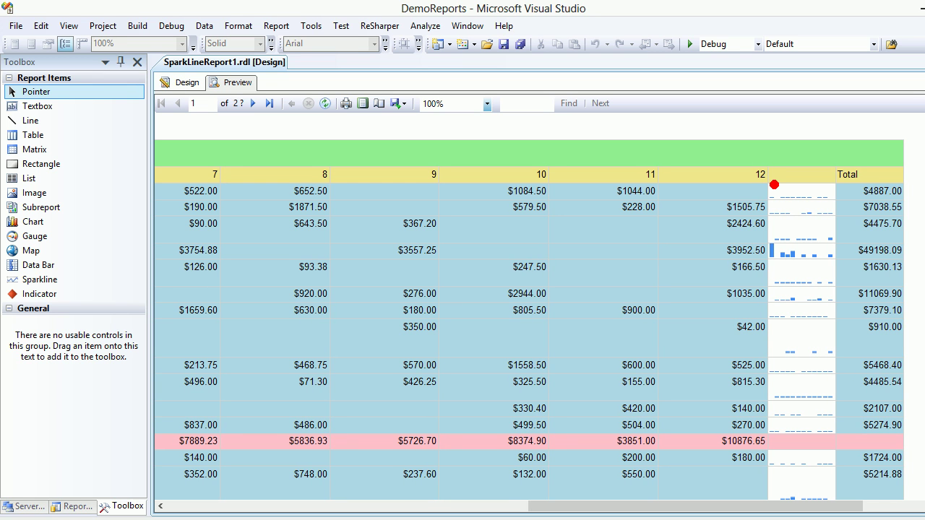
mouse_move(774, 185)
left_mouse_down()
mouse_move(770, 207)
mouse_move(795, 205)
left_mouse_up()
key("Escape")
left_click_drag(742, 144, 779, 173)
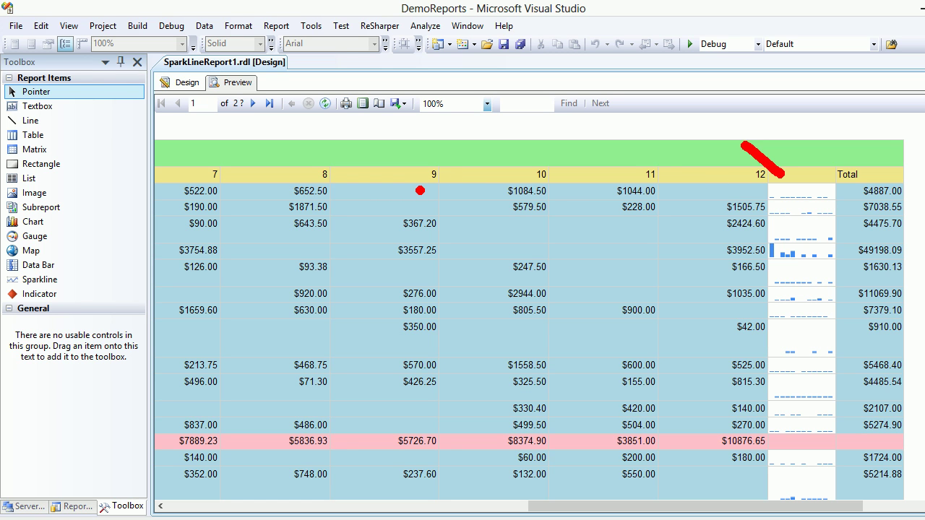
left_click_drag(409, 191, 428, 192)
left_click_drag(691, 192, 712, 193)
left_click_drag(831, 200, 830, 194)
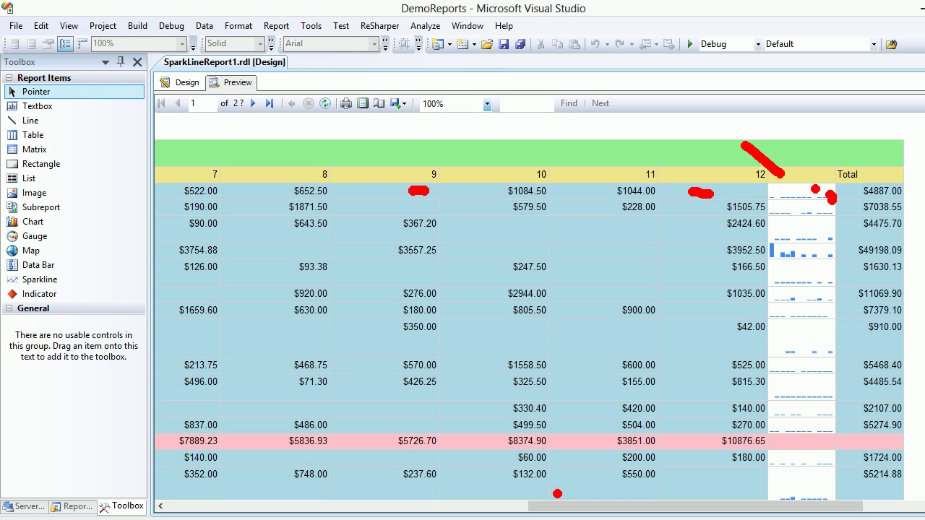
key("Escape")
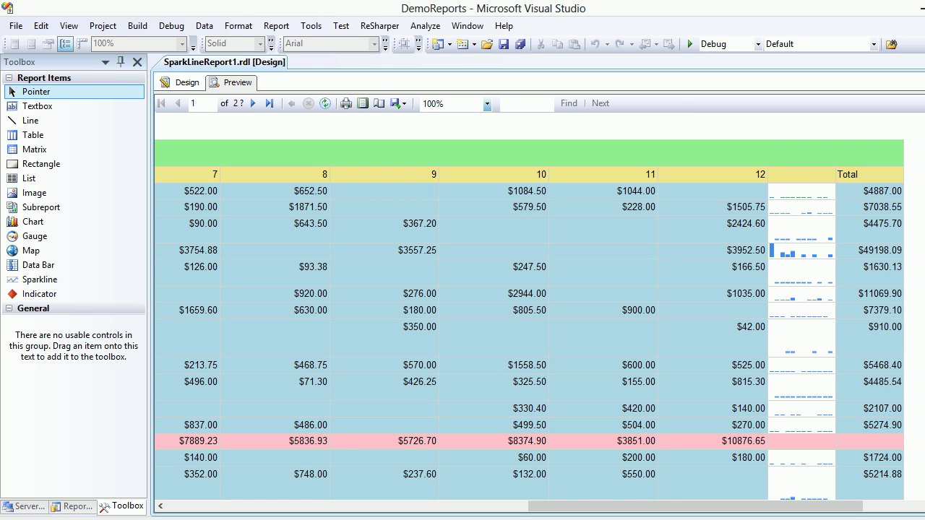
- Compare Côte de Blaye's monthly sales across 1997 with its sparkline bars beside the yearly total
left_click_drag(695, 507, 337, 507)
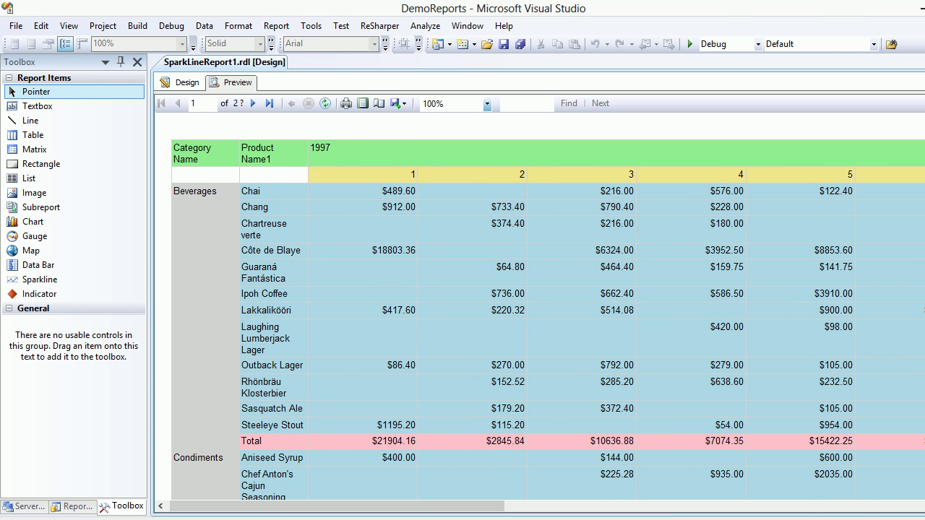
left_click_drag(337, 506, 783, 506)
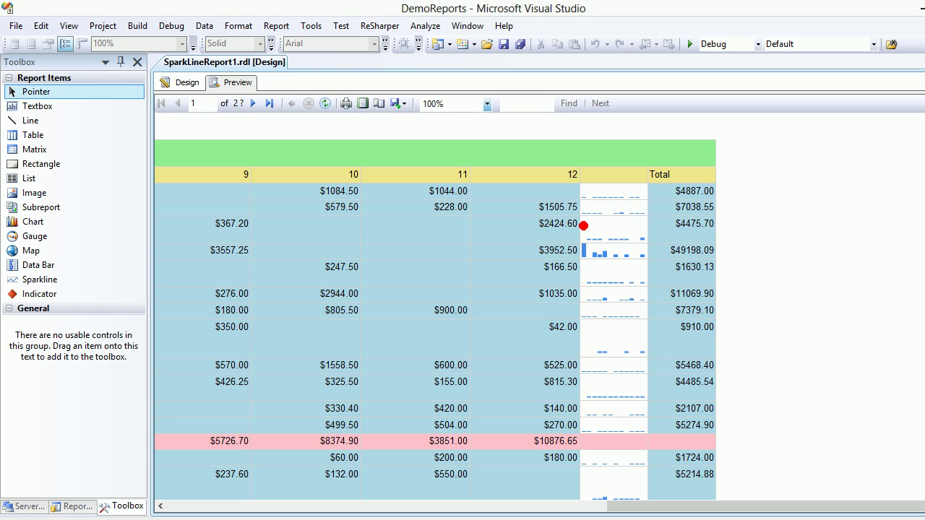
left_click_drag(541, 250, 562, 250)
left_click_drag(636, 504, 517, 503)
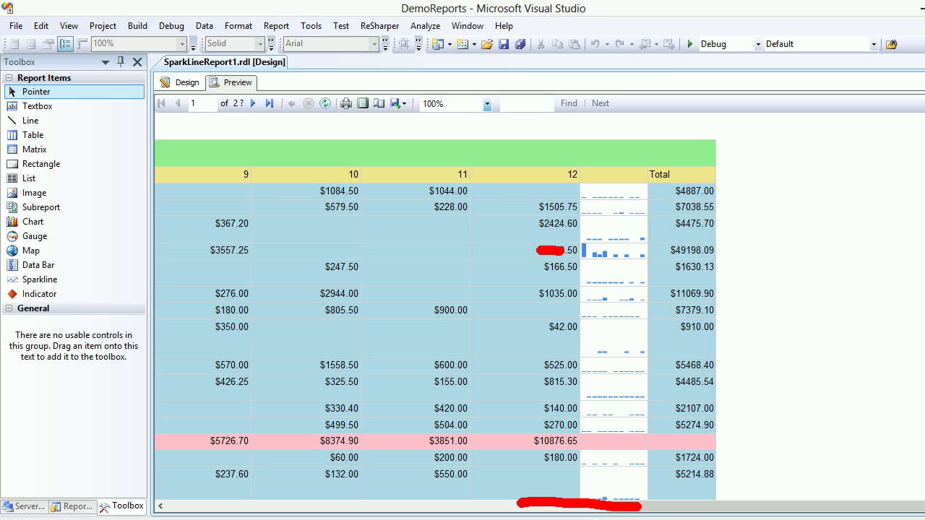
key("Escape")
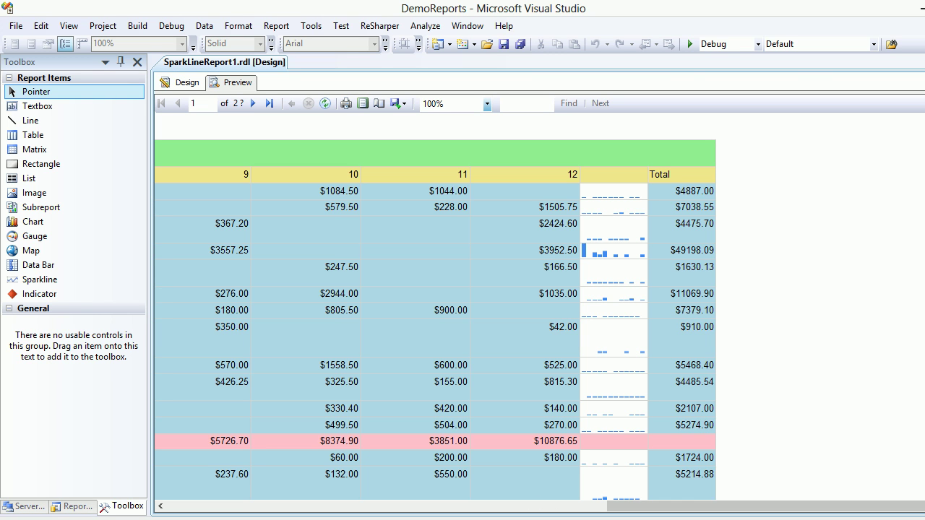
left_click_drag(773, 506, 325, 506)
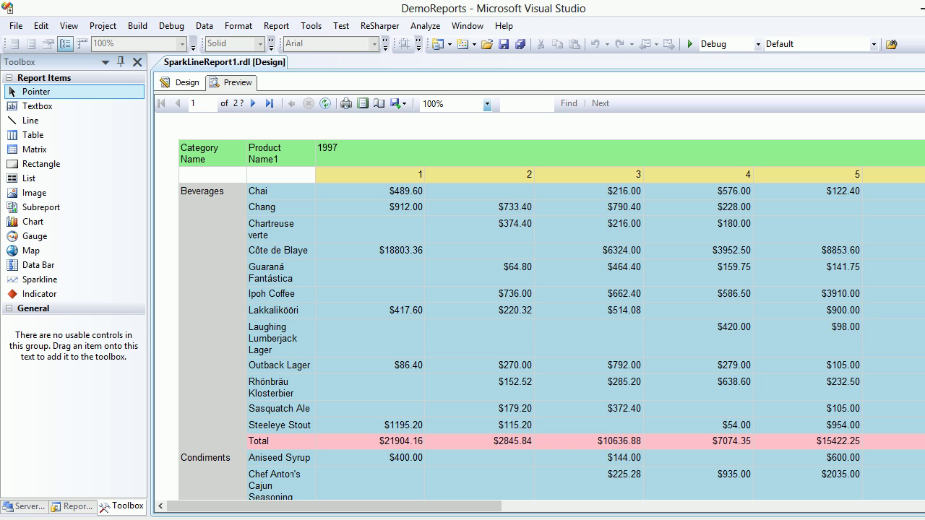
left_click_drag(325, 506, 765, 506)
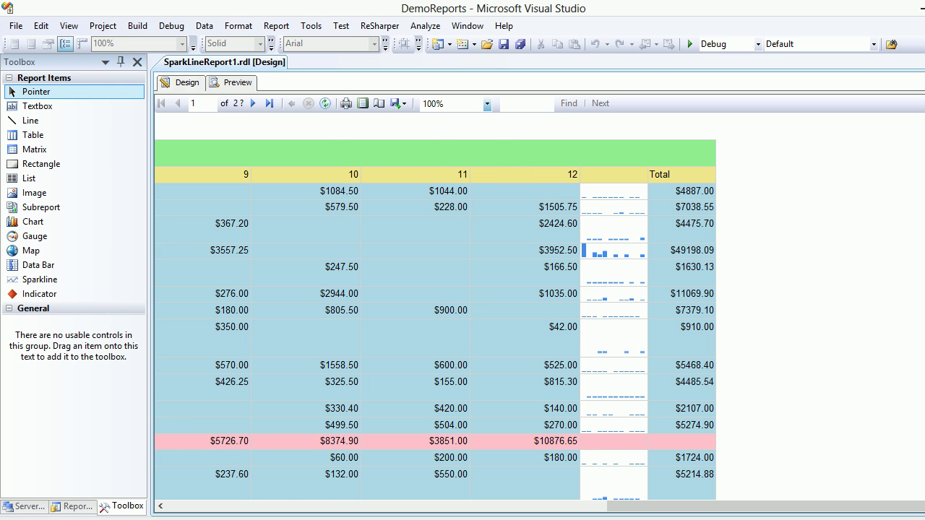
- Return to the design view and insert a column sparkline into the category Total row, below the product sparkline
left_click(182, 83)
left_click(473, 193)
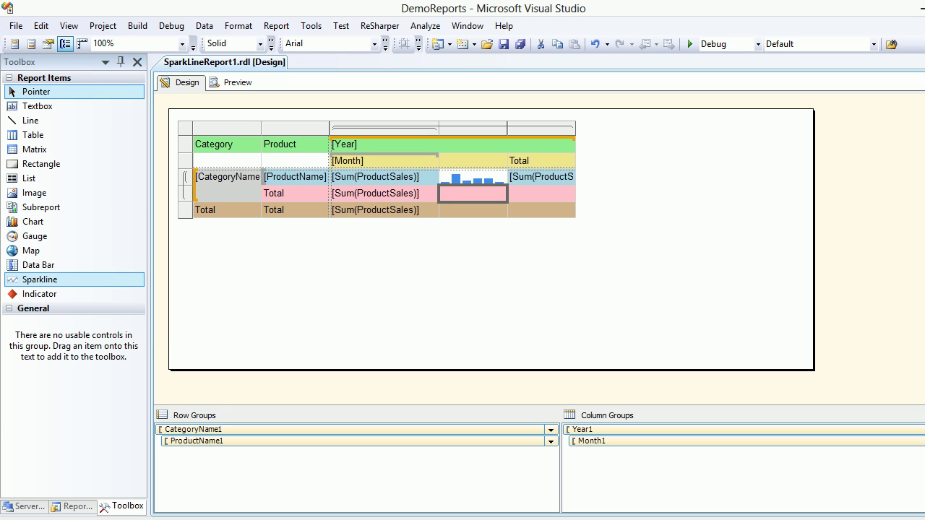
left_click(39, 279)
left_click_drag(40, 280, 473, 193)
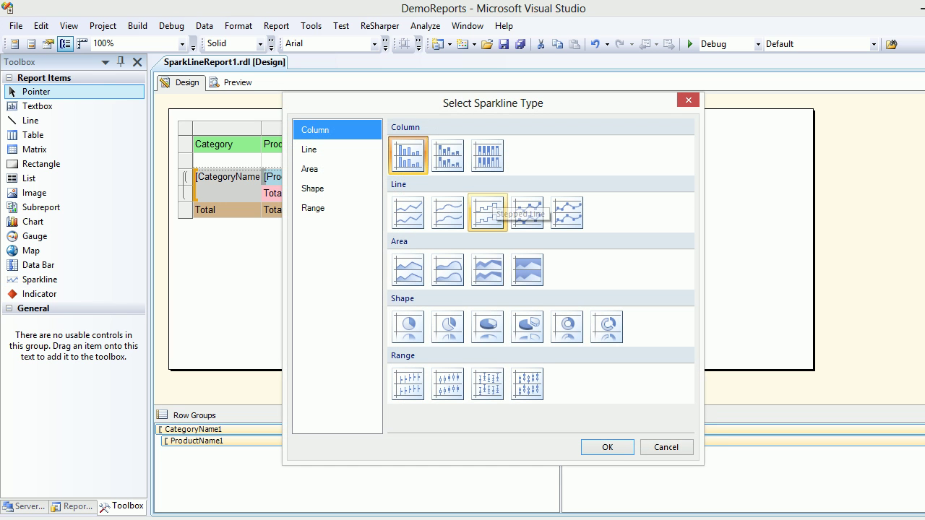
double_click(408, 156)
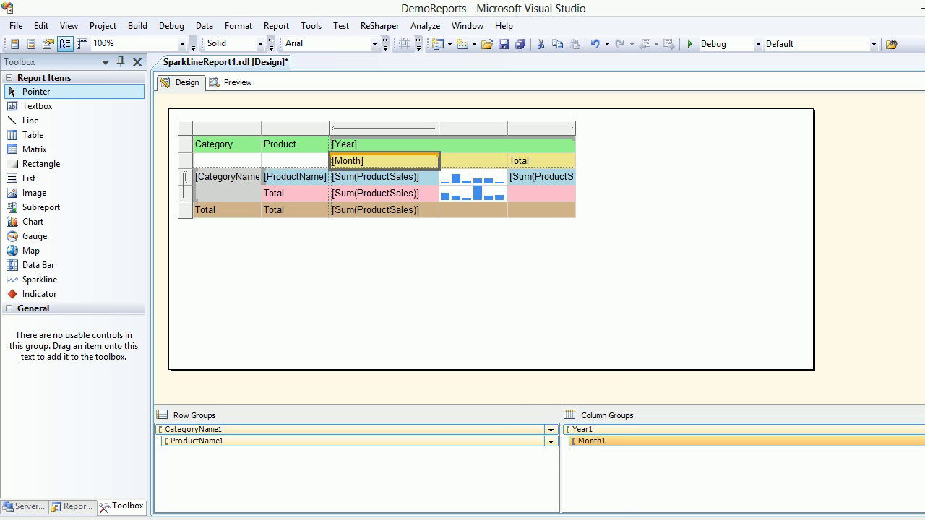
- Review the product row sparkline's vertical axis properties and its chart data
left_click(472, 177)
right_click(466, 171)
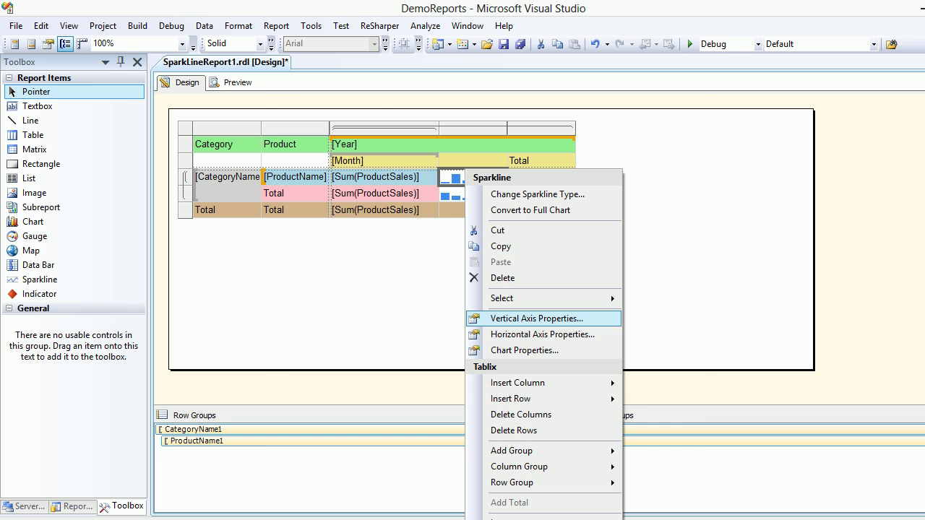
left_click(536, 319)
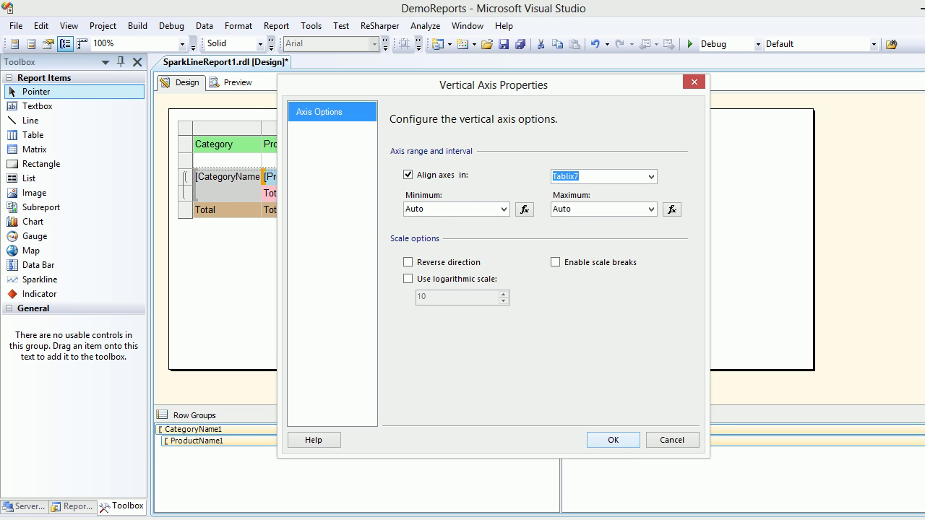
key("Return")
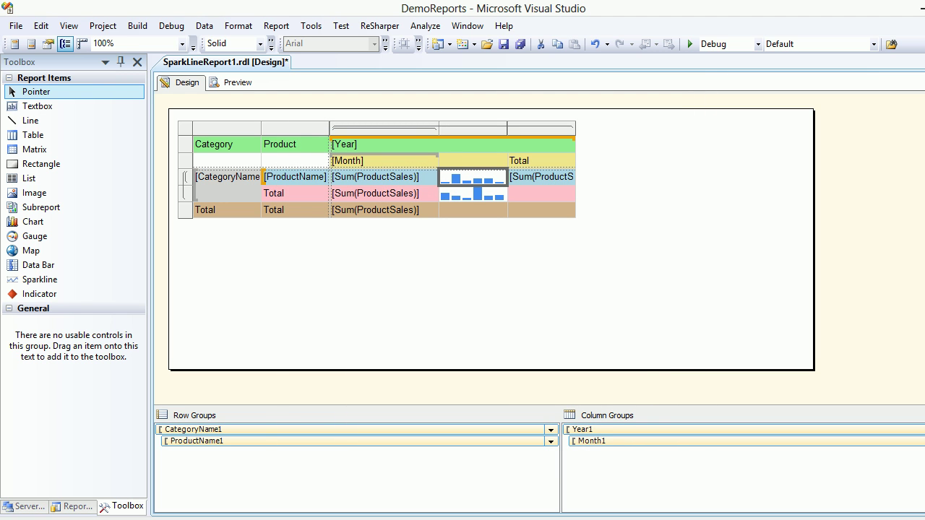
left_click(478, 180)
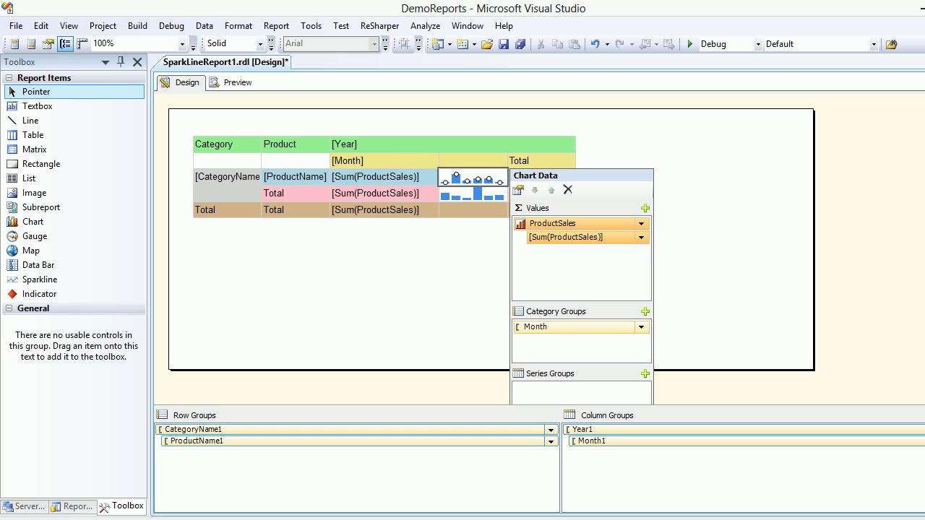
- Preview and save the report, look at the later months and the sparkline column, and return to the design view
left_click(233, 82)
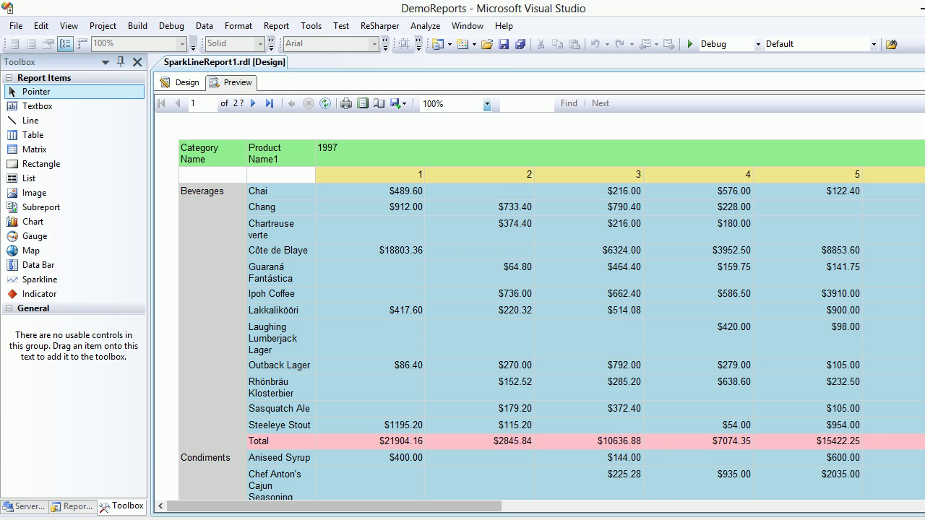
left_click_drag(340, 506, 658, 506)
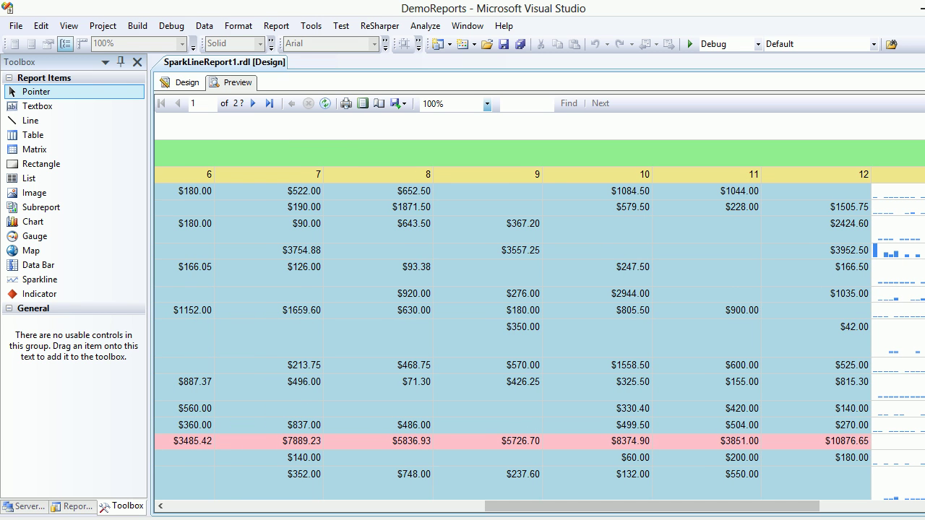
left_click(180, 82)
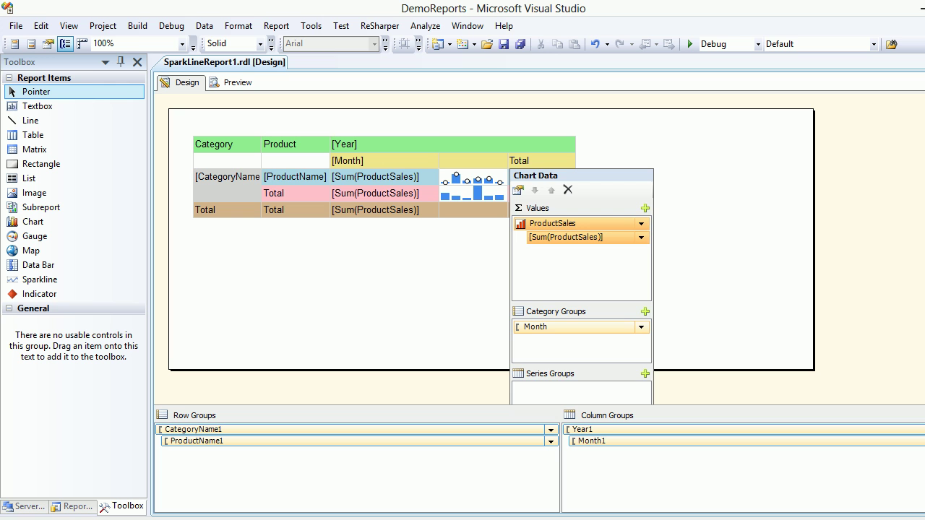
- Change the product row's sparkline type from Column to Line
left_click(474, 178)
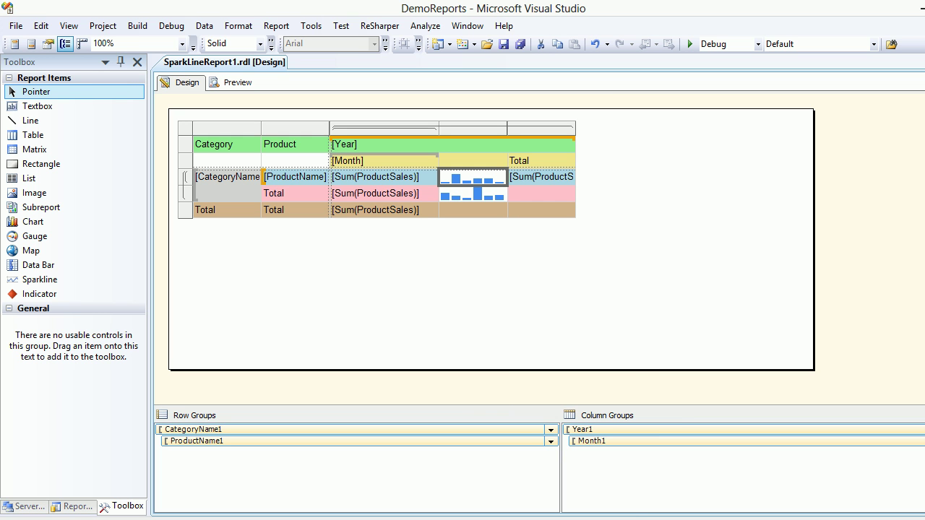
right_click(477, 170)
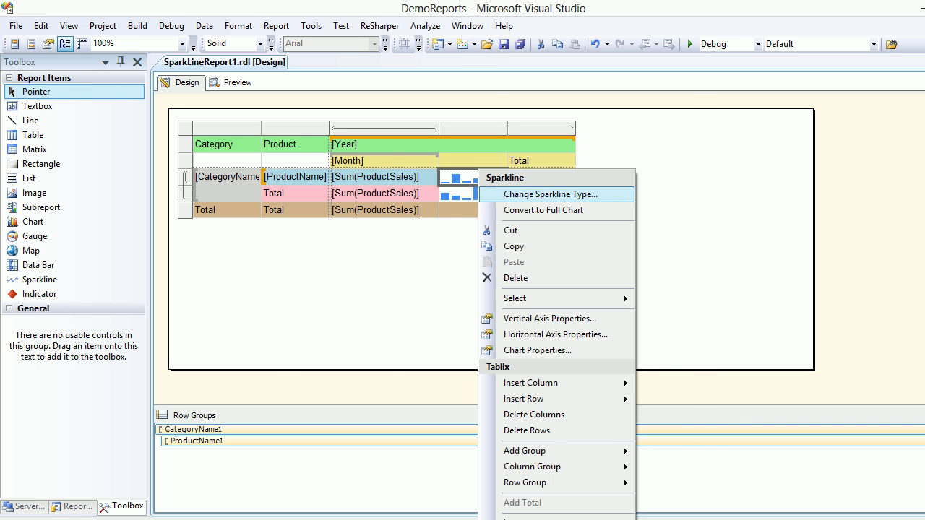
left_click(549, 193)
double_click(408, 213)
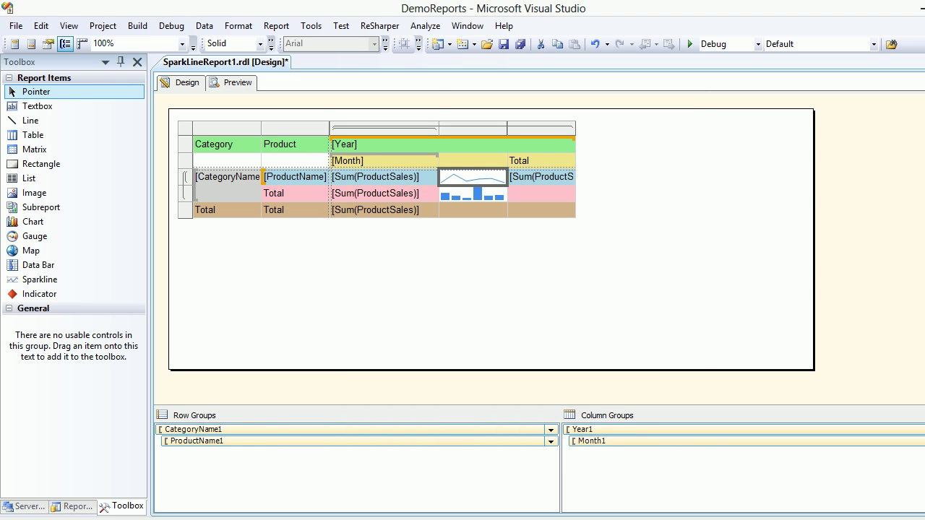
- Preview and save the report, examine the line sparklines beside the yearly totals, and return to the design view
left_click(237, 82)
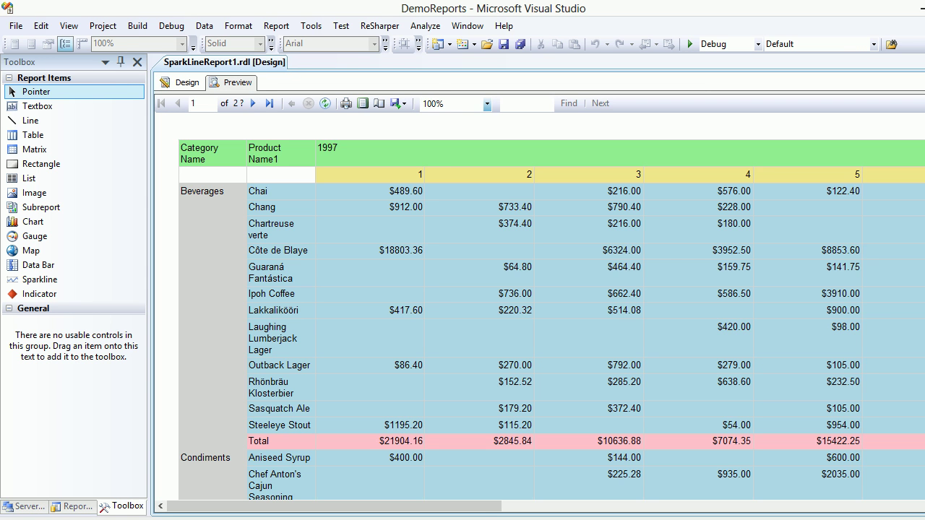
left_click_drag(334, 506, 740, 507)
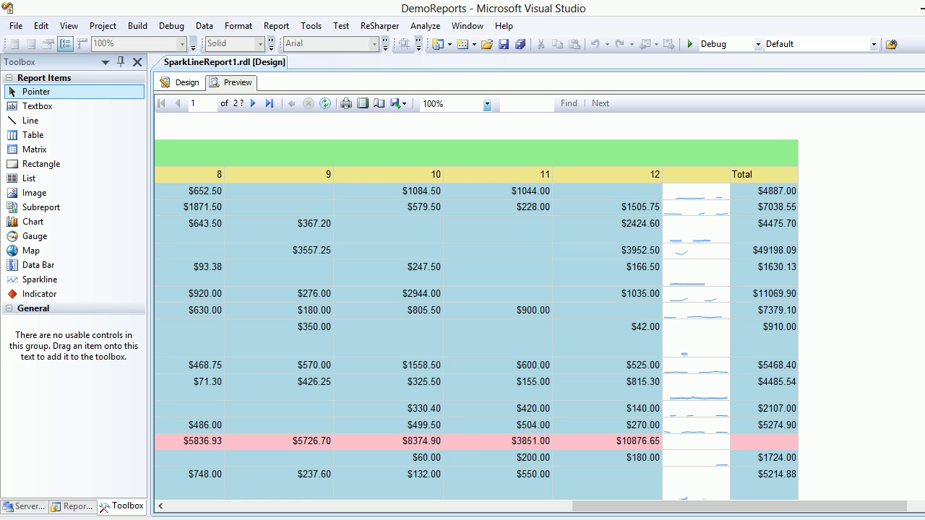
left_click(182, 81)
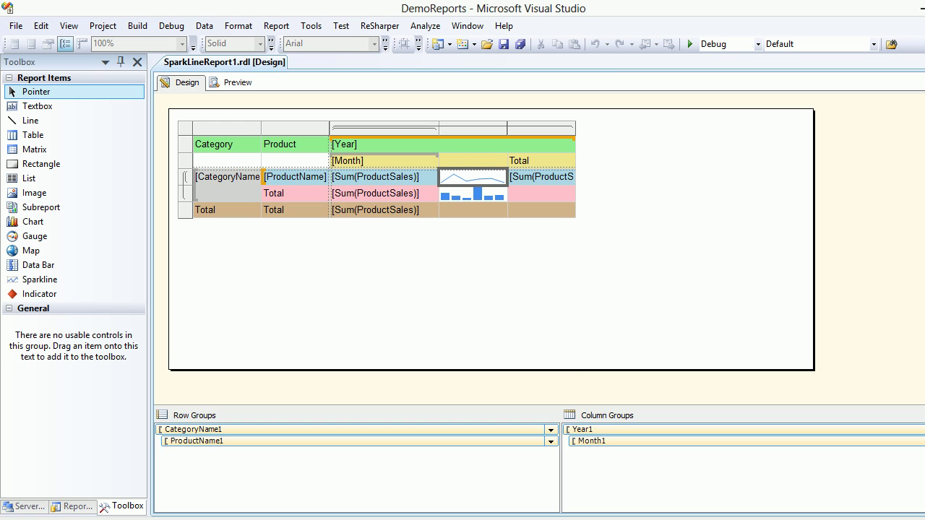